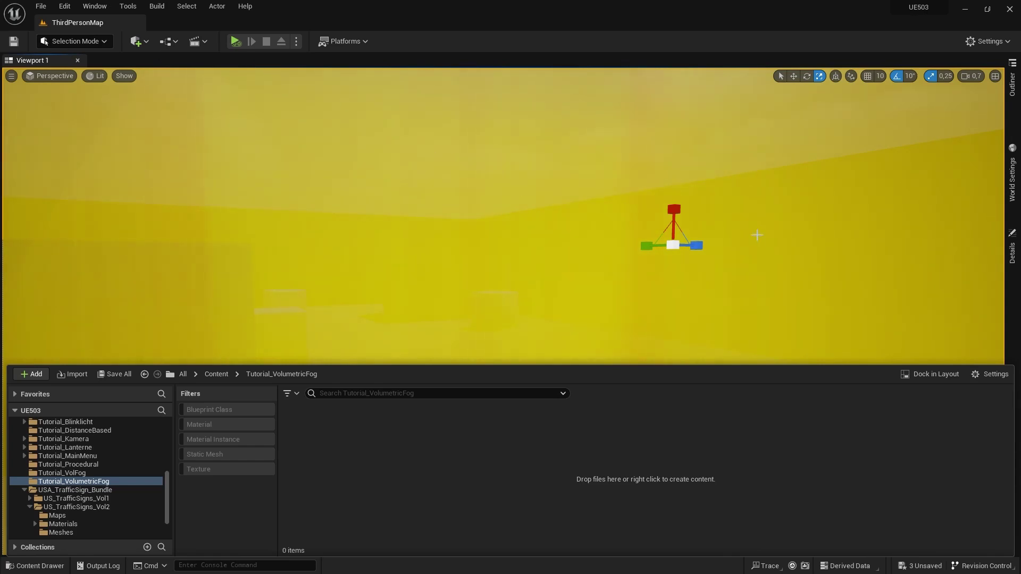
Close the Content Drawer, raise camera speed to 2 and fly up out of the yellow fog to overlook the level.
{"action": "right_click_drag", "start_coordinate": [757, 234], "coordinate": [734, 240]}
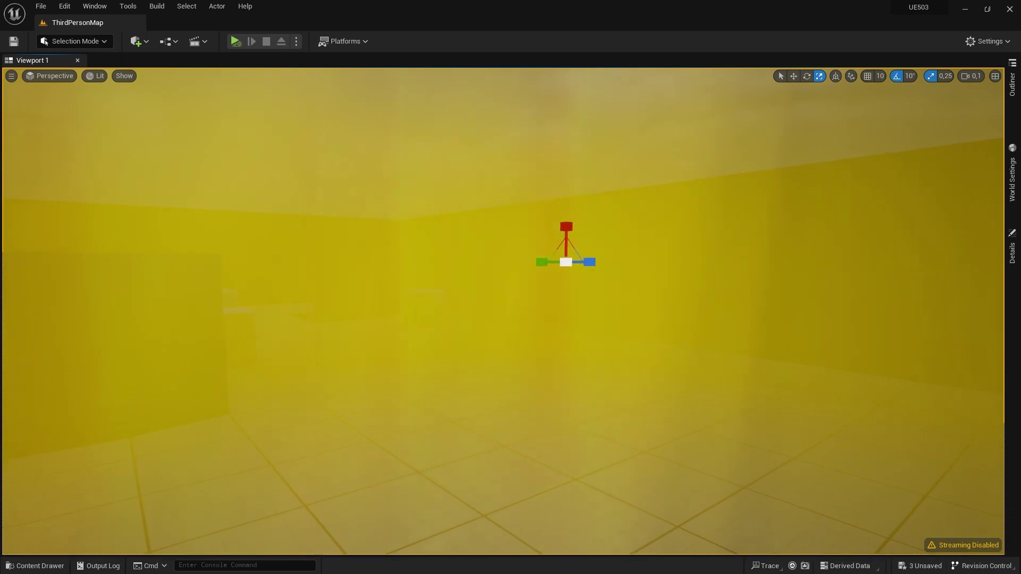
{"action": "right_click_drag", "start_coordinate": [378, 238], "coordinate": [319, 239]}
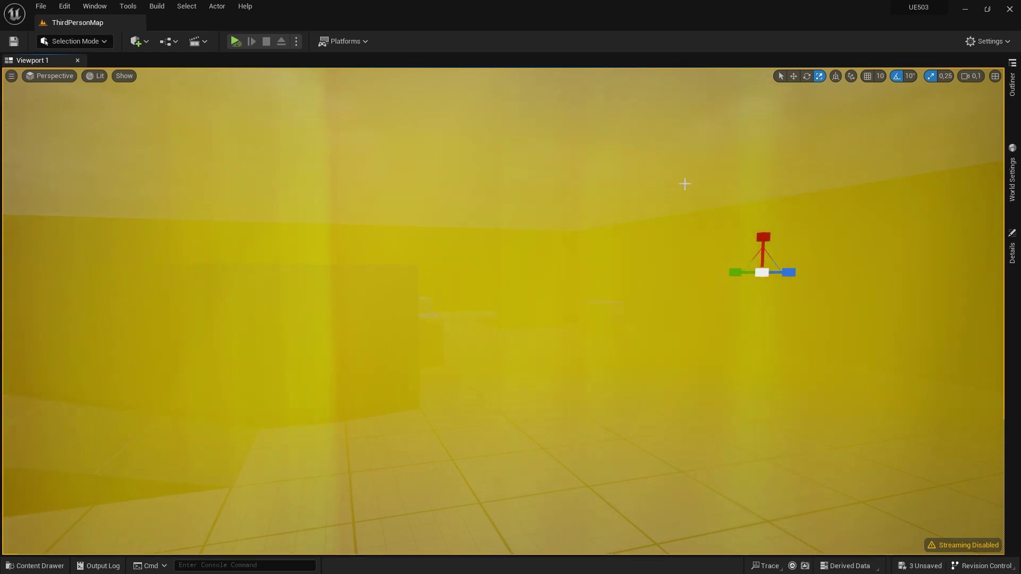
{"action": "right_click_drag", "start_coordinate": [484, 289], "coordinate": [511, 250]}
{"action": "scroll", "coordinate": [511, 250], "scroll_direction": "up", "scroll_amount": 3}
{"action": "scroll", "coordinate": [510, 250], "scroll_direction": "up", "scroll_amount": 3}
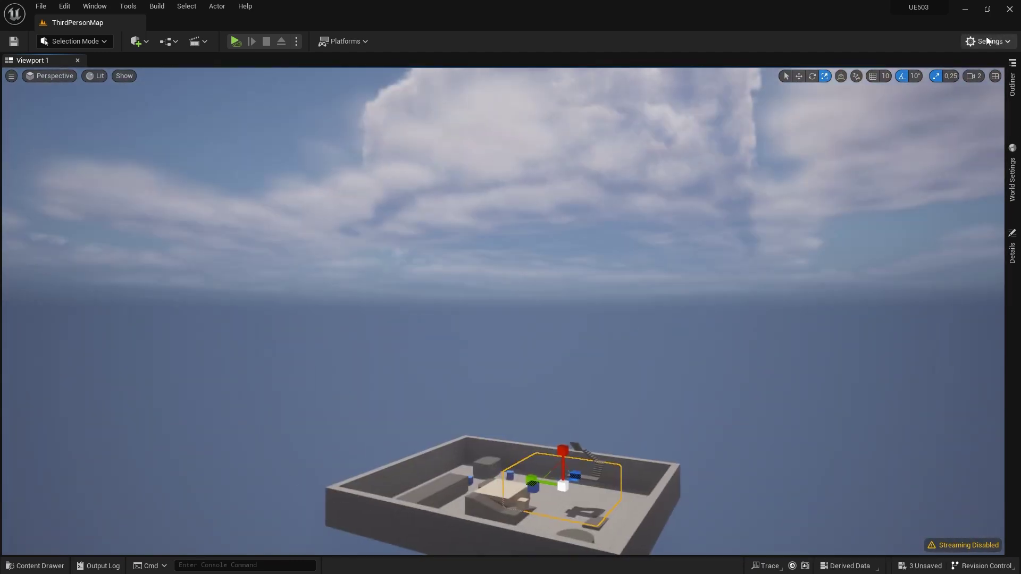
Show the Outliner filtered to 'expo', then open and dismiss Quick Add Visual Effects without placing anything.
{"action": "left_click", "coordinate": [1014, 87]}
{"action": "type", "text": "expo"}
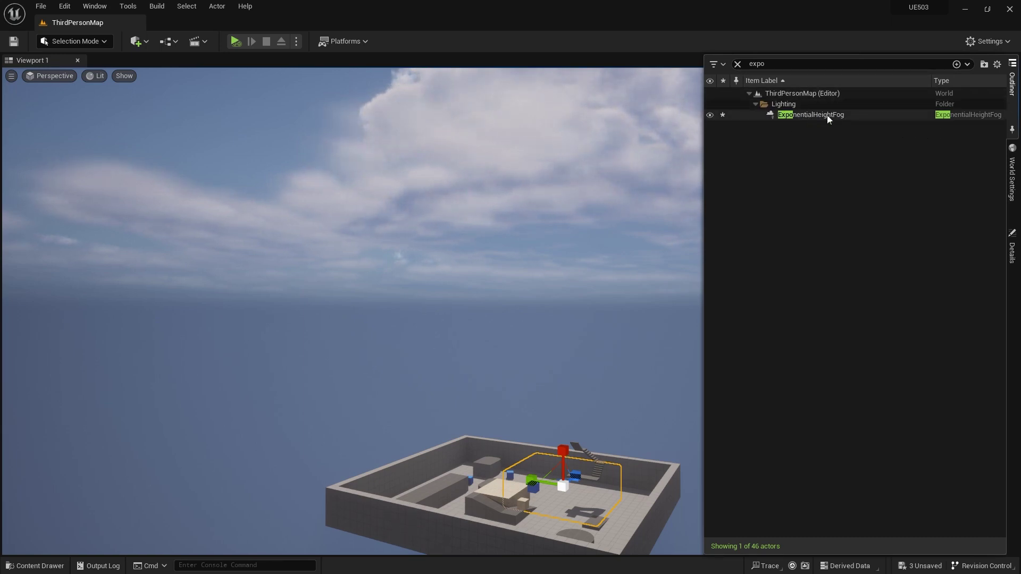
{"action": "left_click", "coordinate": [142, 47]}
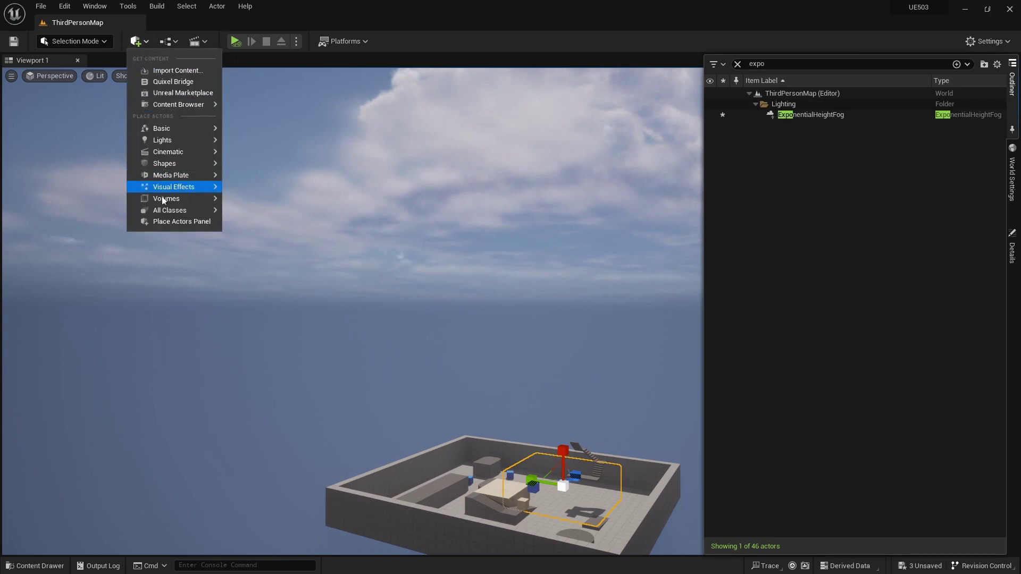
{"action": "mouse_move", "coordinate": [165, 187]}
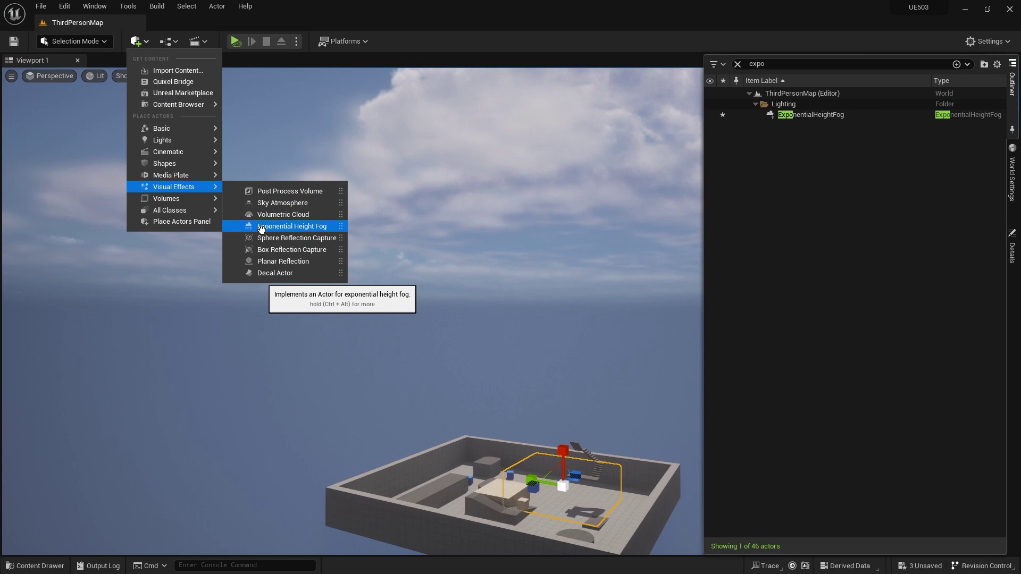
{"action": "left_click", "coordinate": [806, 121]}
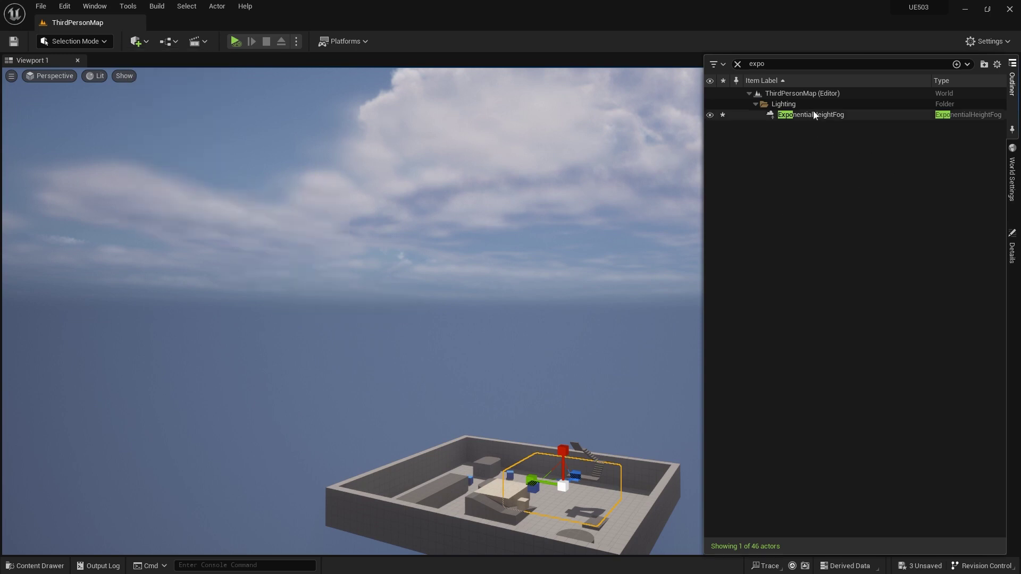
Select ExponentialHeightFog and scroll its Details to the Volumetric Fog section.
{"action": "left_click", "coordinate": [800, 115]}
{"action": "left_click", "coordinate": [1013, 255]}
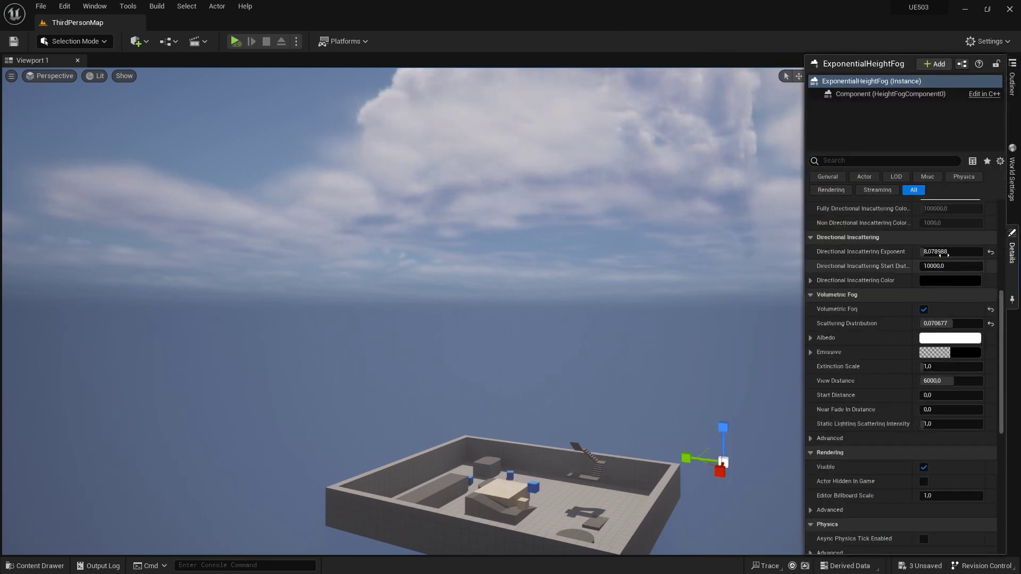
{"action": "scroll", "coordinate": [920, 241], "scroll_direction": "up", "scroll_amount": 1}
{"action": "scroll", "coordinate": [920, 241], "scroll_direction": "up", "scroll_amount": 3}
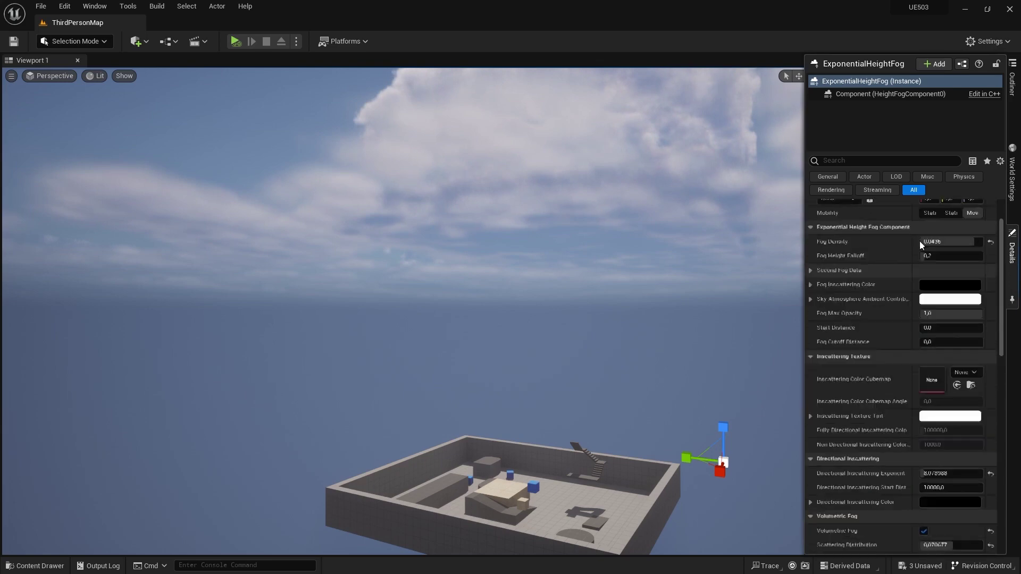
{"action": "scroll", "coordinate": [860, 308], "scroll_direction": "down", "scroll_amount": 3}
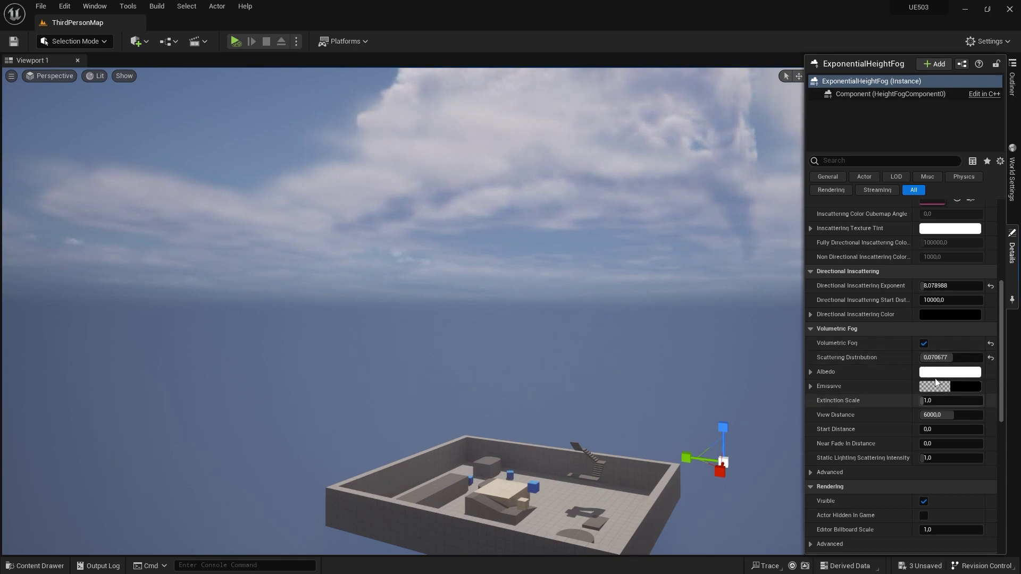
{"action": "mouse_move", "coordinate": [525, 230]}
{"action": "right_mouse_down"}
{"action": "mouse_move", "coordinate": [537, 287]}
{"action": "mouse_move", "coordinate": [368, 299]}
{"action": "right_mouse_up"}
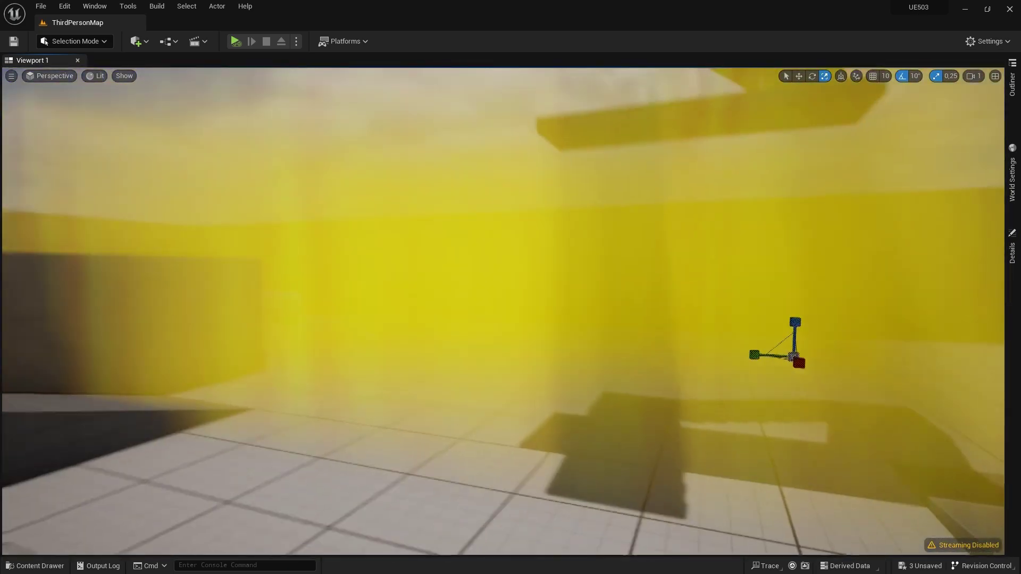
Raise the fog's Scattering Distribution from 0.070677 to about 0.37.
{"action": "left_click", "coordinate": [1012, 253]}
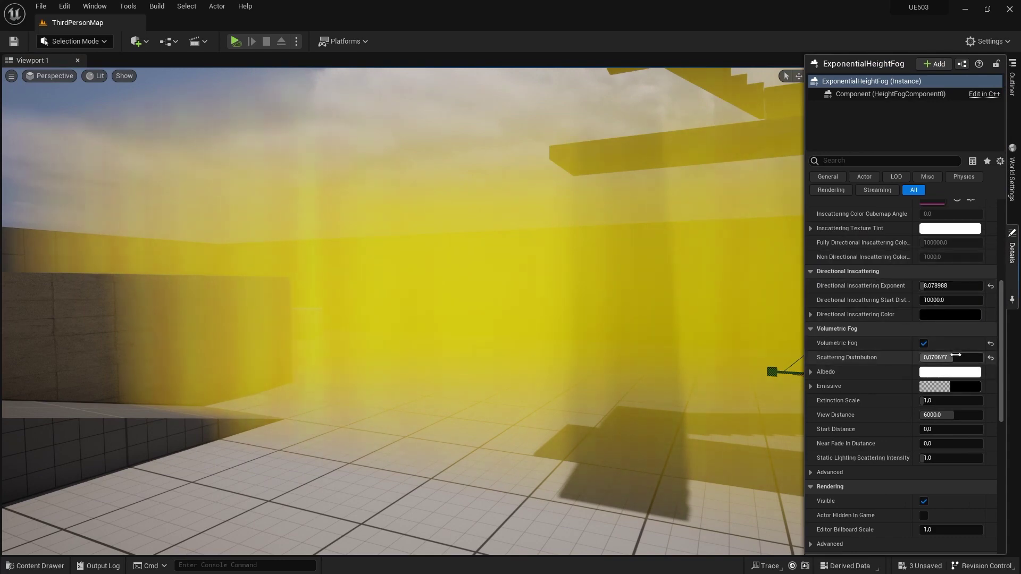
{"action": "mouse_move", "coordinate": [941, 357]}
{"action": "left_mouse_down"}
{"action": "mouse_move", "coordinate": [973, 358]}
{"action": "mouse_move", "coordinate": [956, 358]}
{"action": "left_mouse_up"}
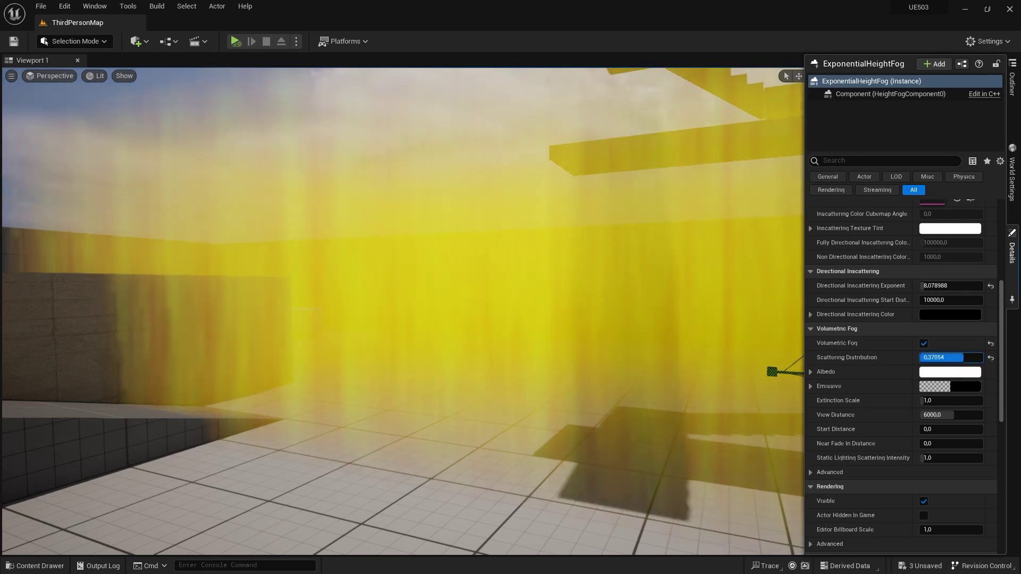
{"action": "left_click_drag", "start_coordinate": [956, 357], "coordinate": [962, 357]}
Fly around the level to inspect the yellow fog from above and near the long block.
{"action": "right_click_drag", "start_coordinate": [647, 228], "coordinate": [647, 228]}
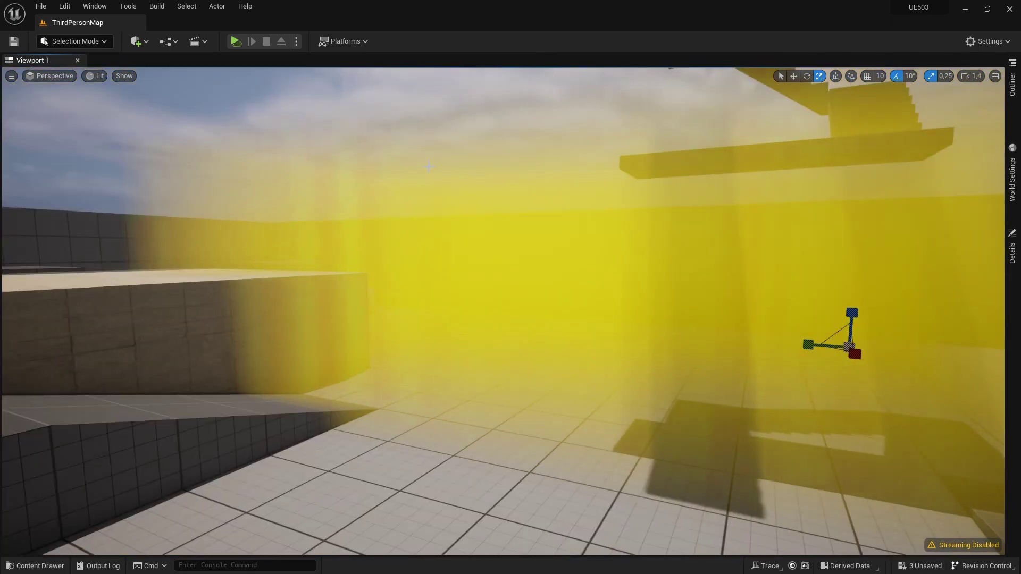
{"action": "left_click", "coordinate": [451, 264]}
{"action": "right_click_drag", "start_coordinate": [462, 247], "coordinate": [462, 247]}
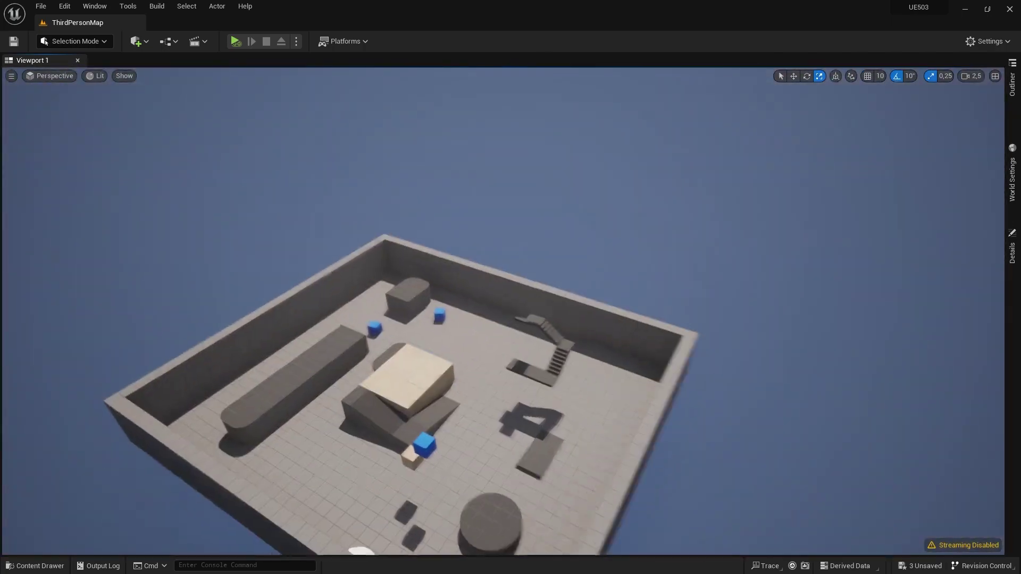
{"action": "right_click_drag", "start_coordinate": [323, 167], "coordinate": [323, 167]}
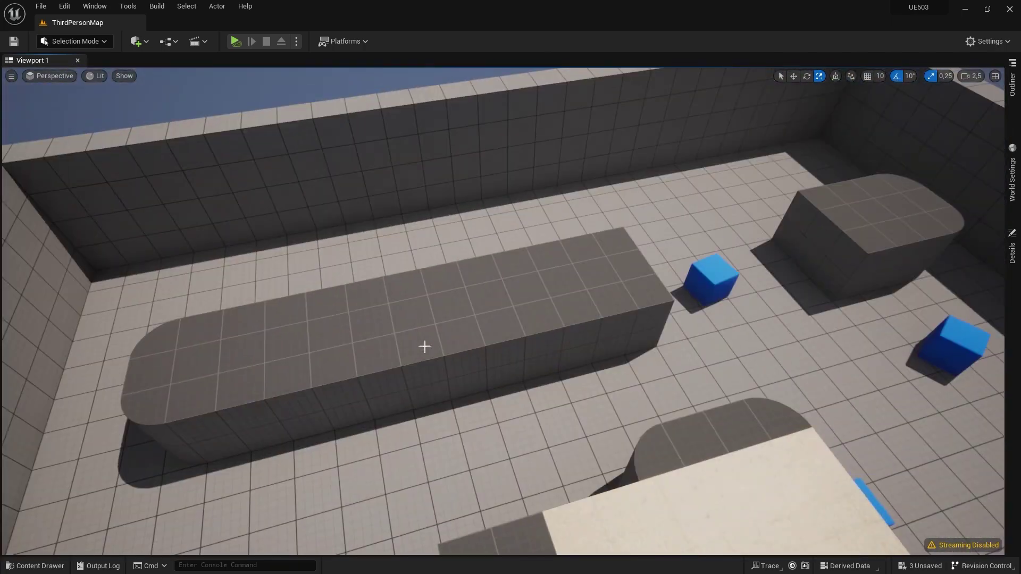
Add a Cube from Quick Add > Shapes, move it toward the back wall and drop it onto the floor.
{"action": "right_click_drag", "start_coordinate": [425, 347], "coordinate": [424, 347]}
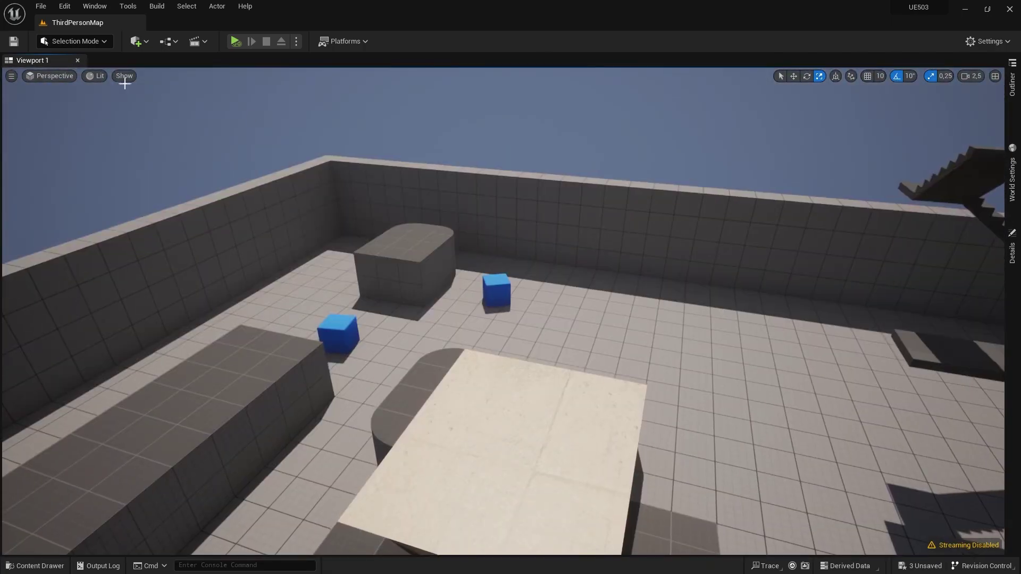
{"action": "left_click", "coordinate": [135, 42]}
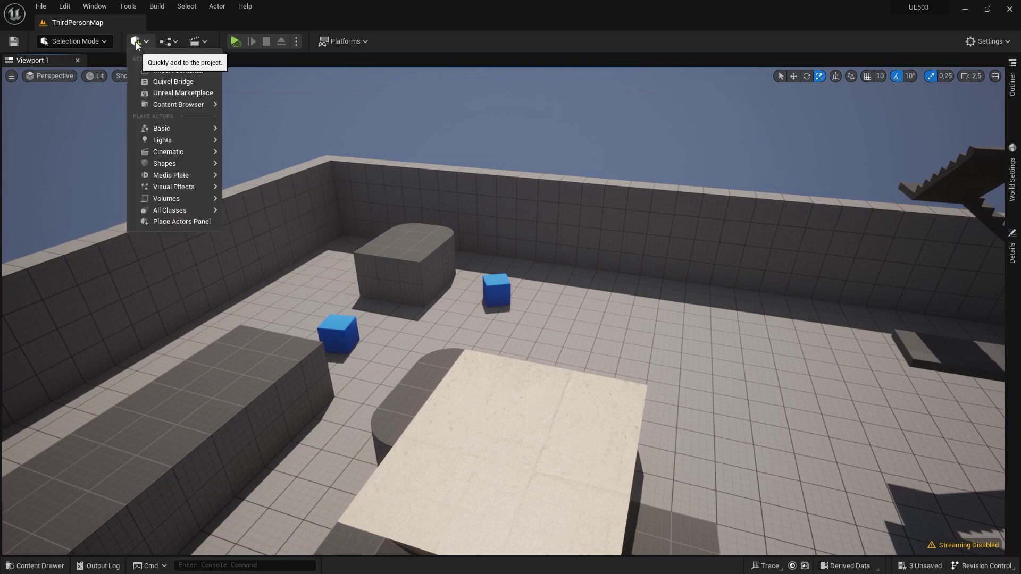
{"action": "mouse_move", "coordinate": [184, 127]}
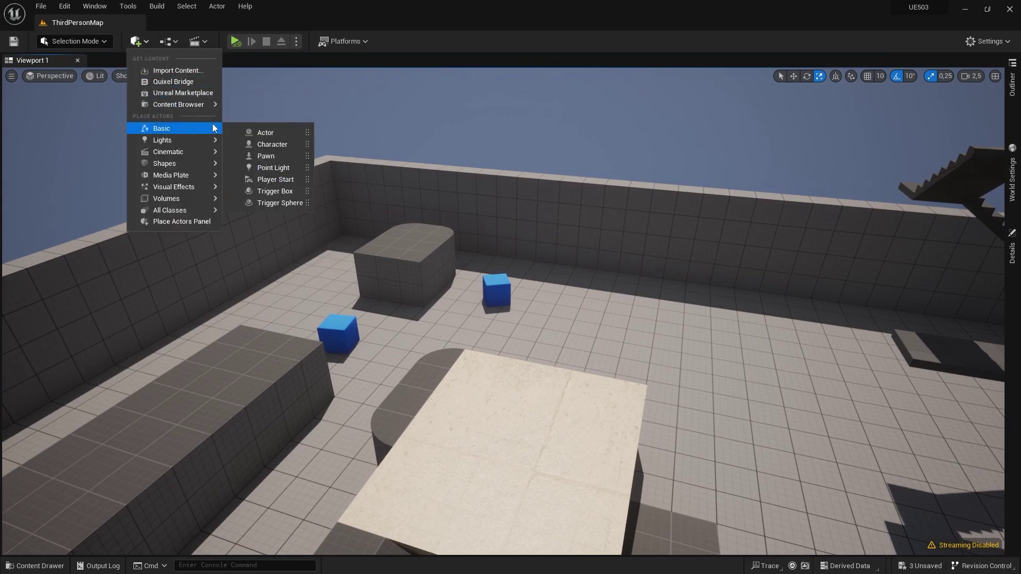
{"action": "mouse_move", "coordinate": [187, 163]}
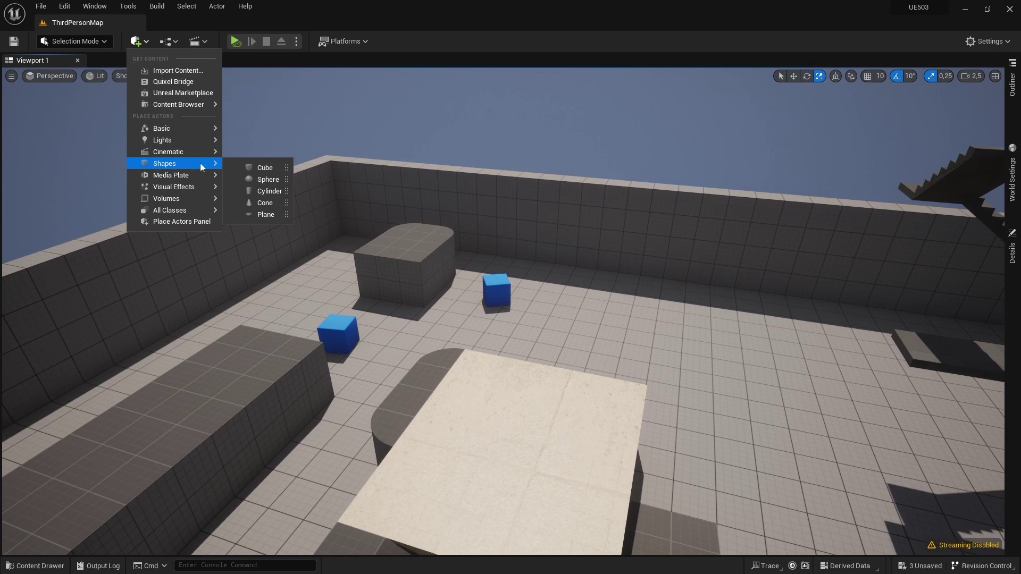
{"action": "left_click", "coordinate": [260, 165]}
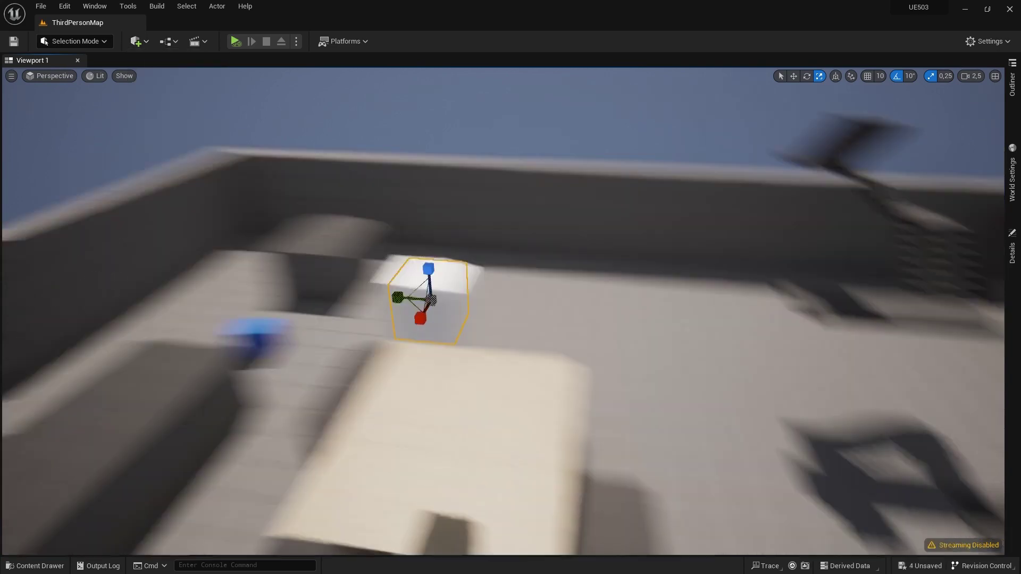
{"action": "right_click_drag", "start_coordinate": [394, 199], "coordinate": [386, 282]}
{"action": "left_click_drag", "start_coordinate": [233, 272], "coordinate": [589, 126]}
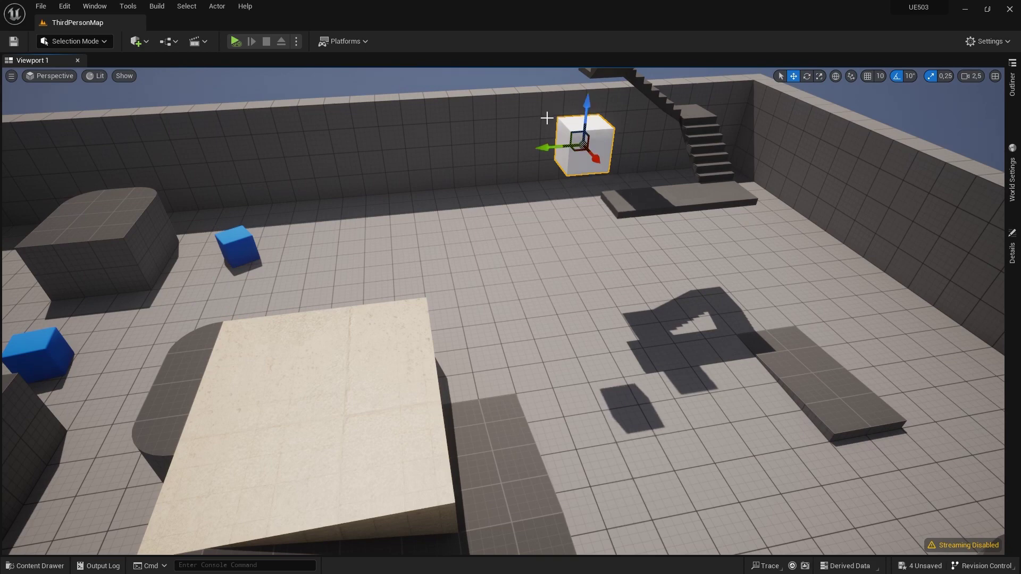
{"action": "key", "text": "End"}
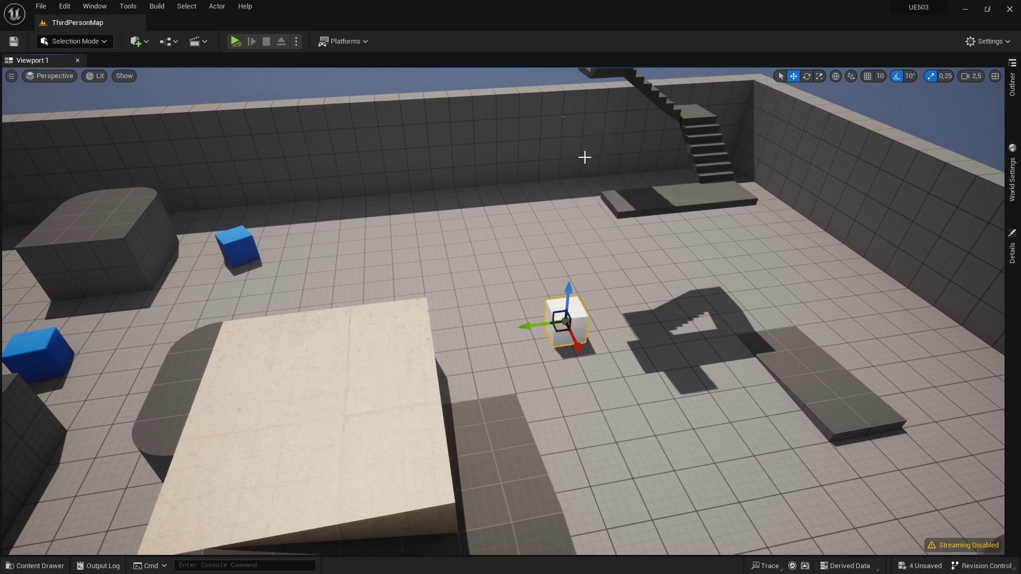
{"action": "key", "text": "f"}
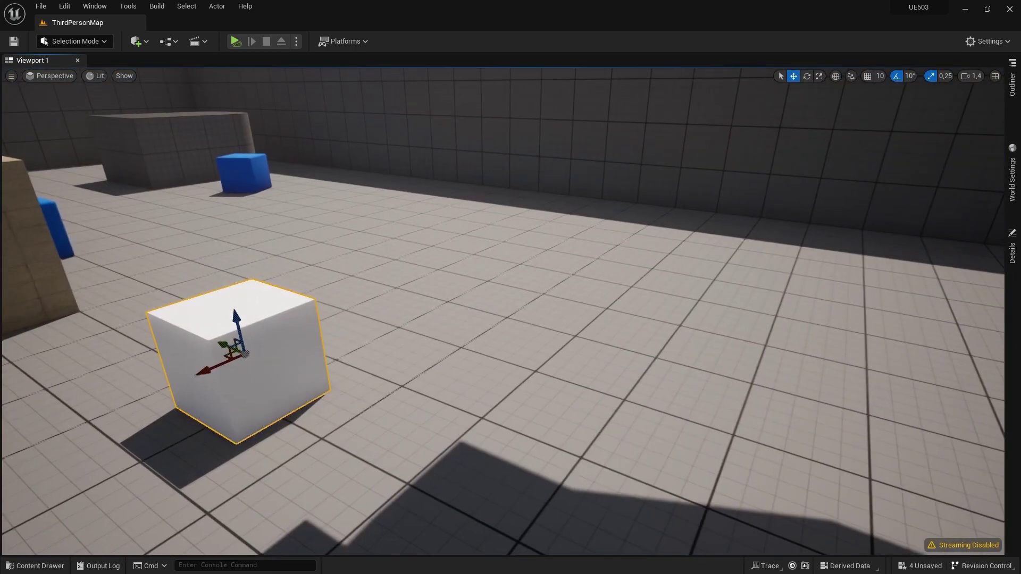
{"action": "right_click_drag", "start_coordinate": [503, 311], "coordinate": [503, 311]}
Scale the cube up into a large, tall white block beside the ramp.
{"action": "key", "text": "r"}
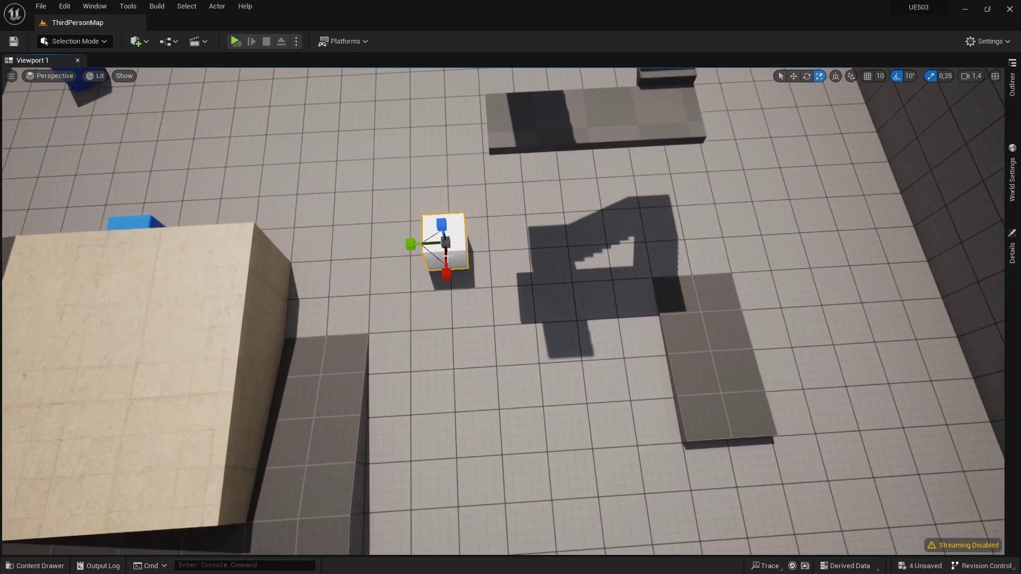
{"action": "left_click_drag", "start_coordinate": [445, 245], "coordinate": [514, 221]}
{"action": "key", "text": "w"}
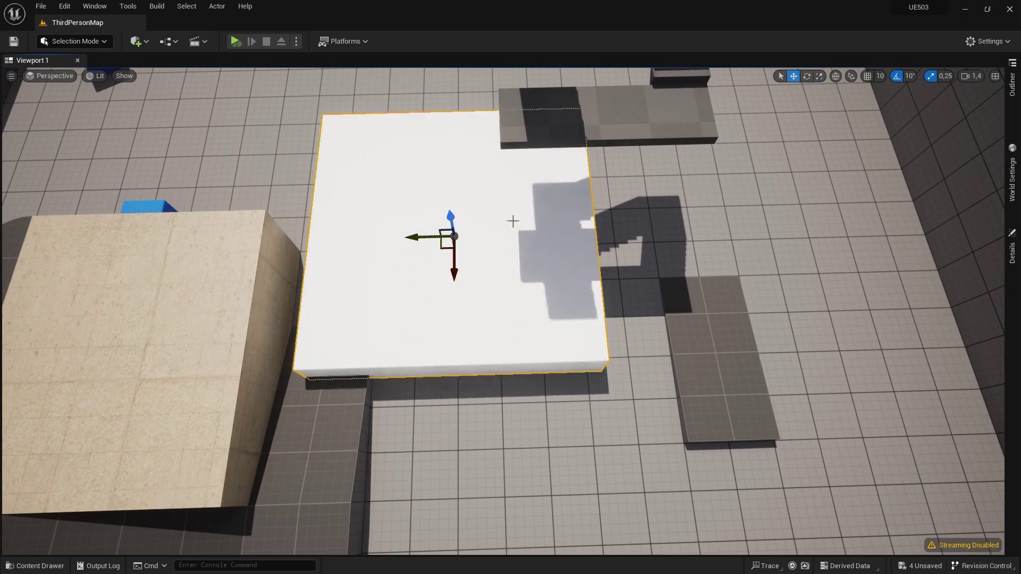
{"action": "right_click_drag", "start_coordinate": [447, 246], "coordinate": [505, 304]}
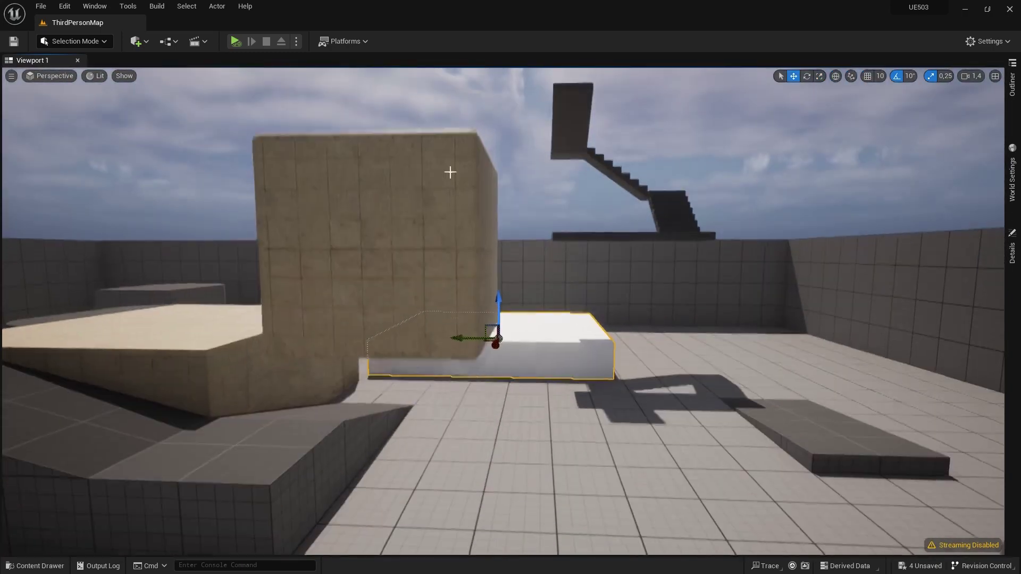
{"action": "key", "text": "r"}
{"action": "left_click_drag", "start_coordinate": [498, 287], "coordinate": [499, 250]}
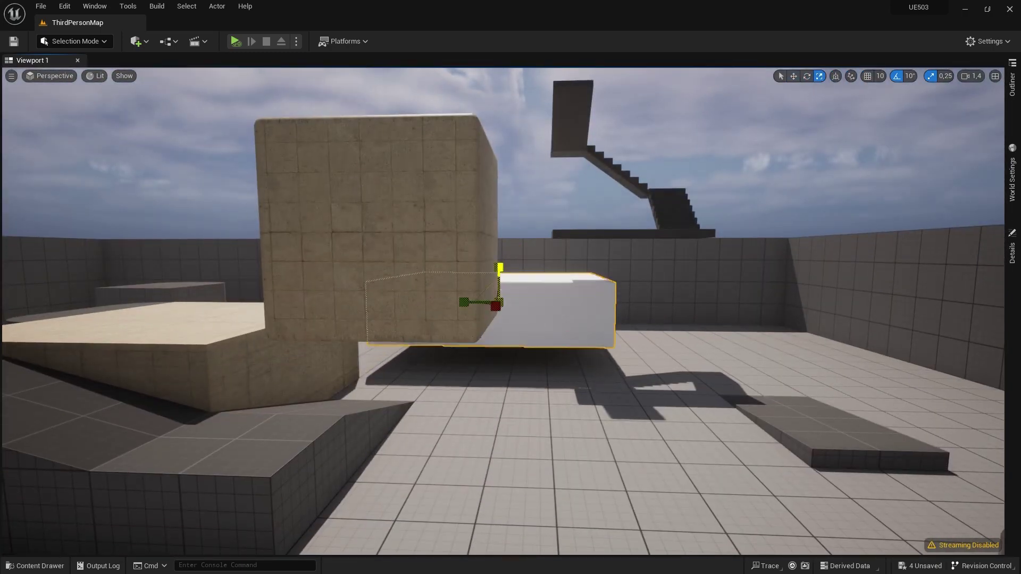
{"action": "right_click_drag", "start_coordinate": [607, 346], "coordinate": [690, 349]}
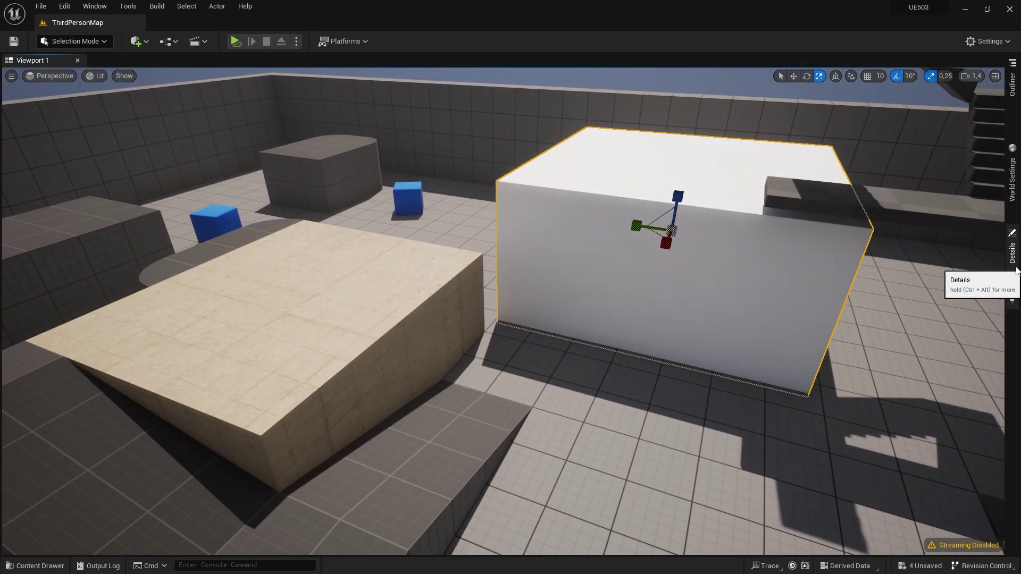
Set the white cube's Collision Presets to NoCollision.
{"action": "left_click", "coordinate": [1018, 266]}
{"action": "scroll", "coordinate": [924, 280], "scroll_direction": "up", "scroll_amount": 5}
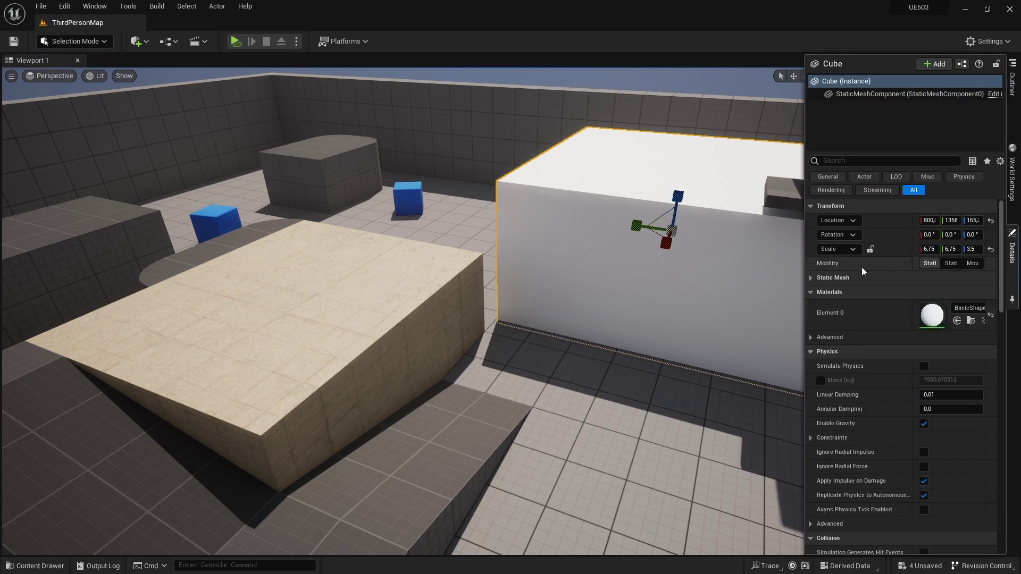
{"action": "scroll", "coordinate": [927, 278], "scroll_direction": "down", "scroll_amount": 4}
{"action": "scroll", "coordinate": [925, 282], "scroll_direction": "down", "scroll_amount": 5}
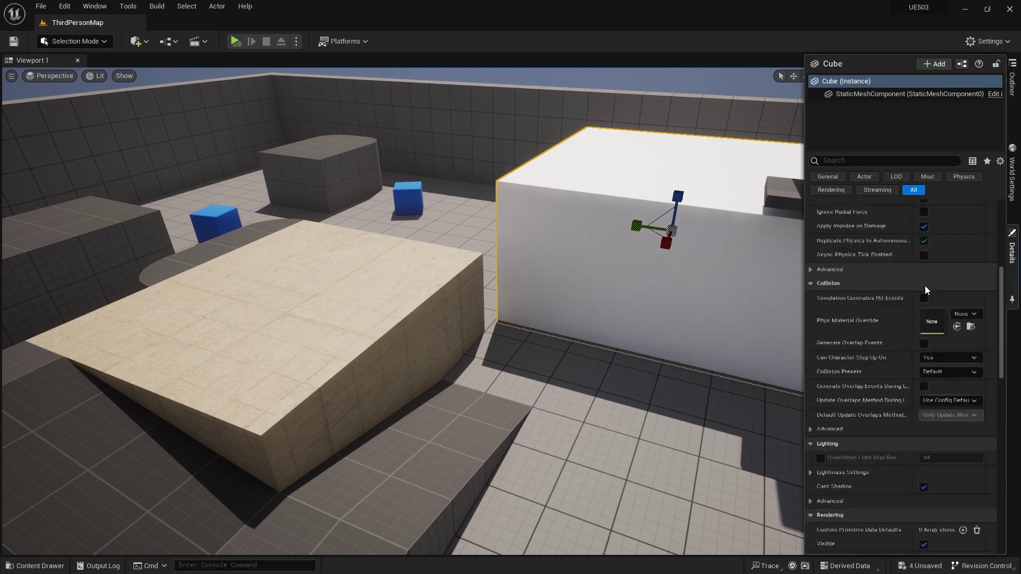
{"action": "scroll", "coordinate": [904, 292], "scroll_direction": "down", "scroll_amount": 4}
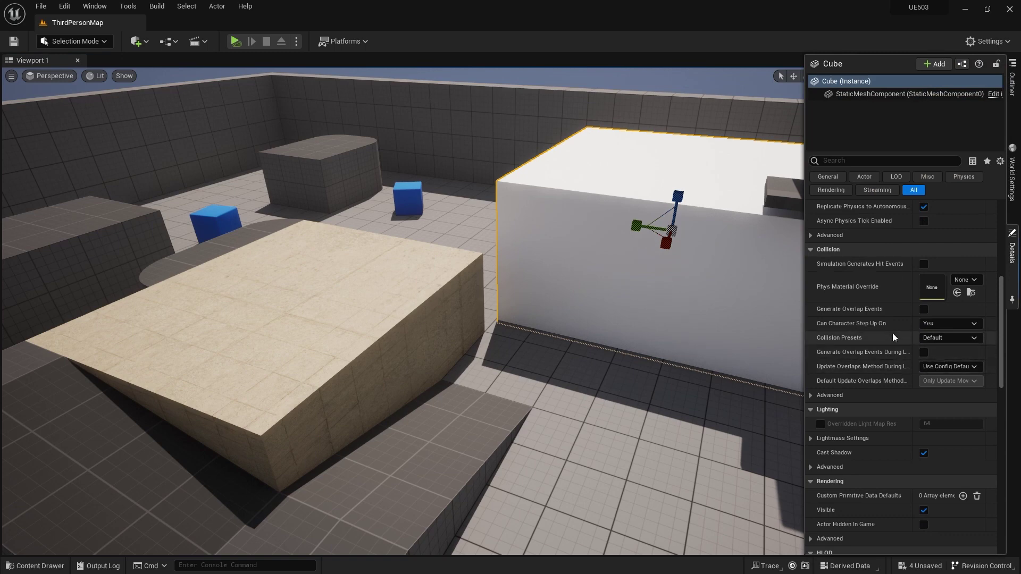
{"action": "left_click", "coordinate": [955, 339]}
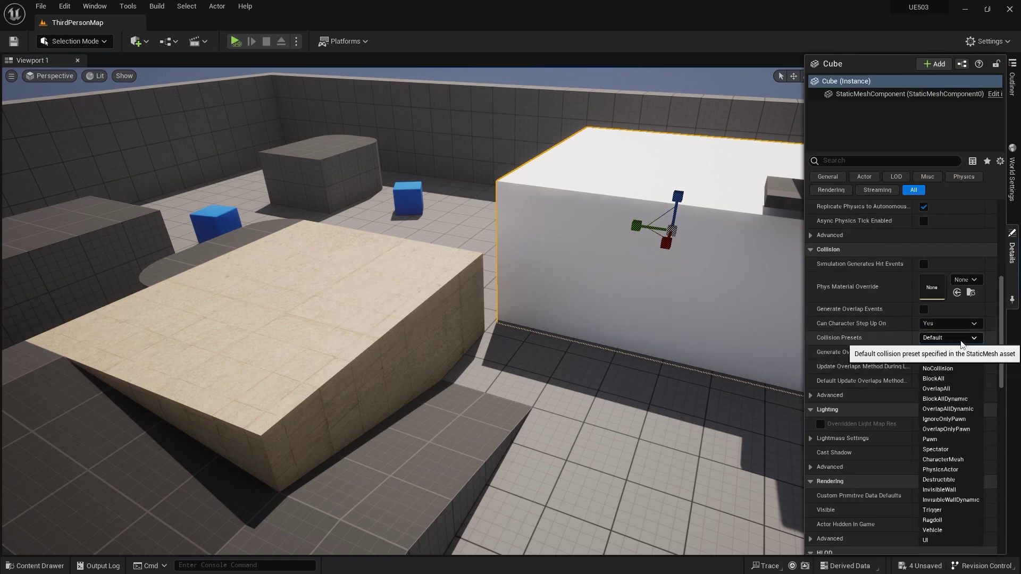
{"action": "left_click", "coordinate": [939, 369]}
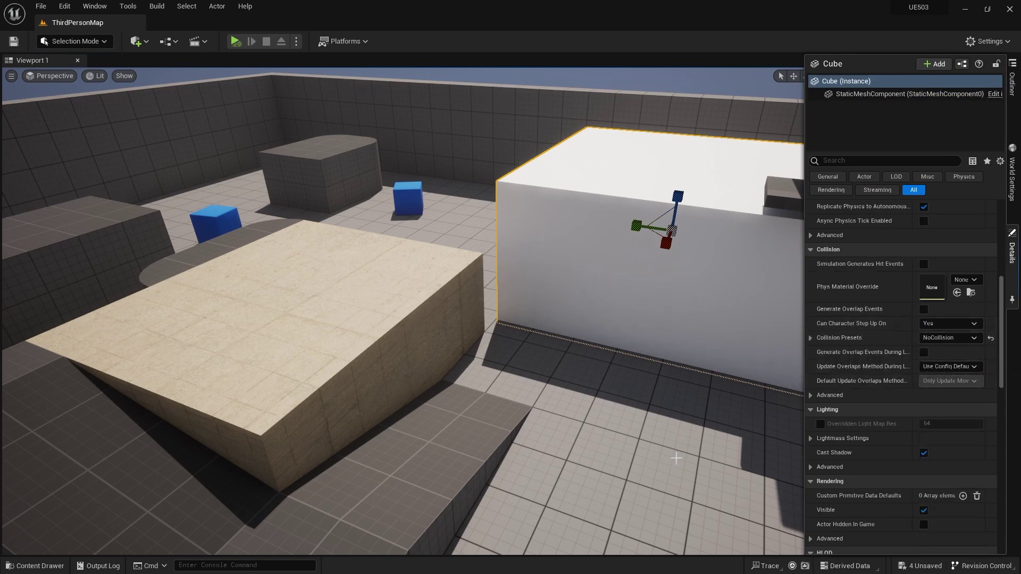
Play the level from the cube's spot, then stop and return to an overhead view.
{"action": "right_click", "coordinate": [643, 187]}
{"action": "left_click", "coordinate": [672, 473]}
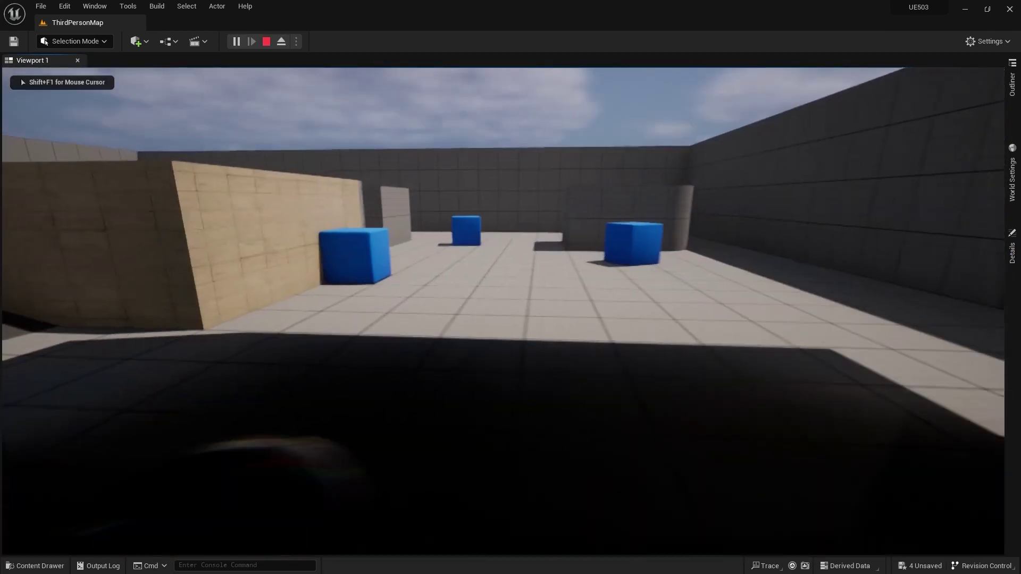
{"action": "key", "text": "Escape"}
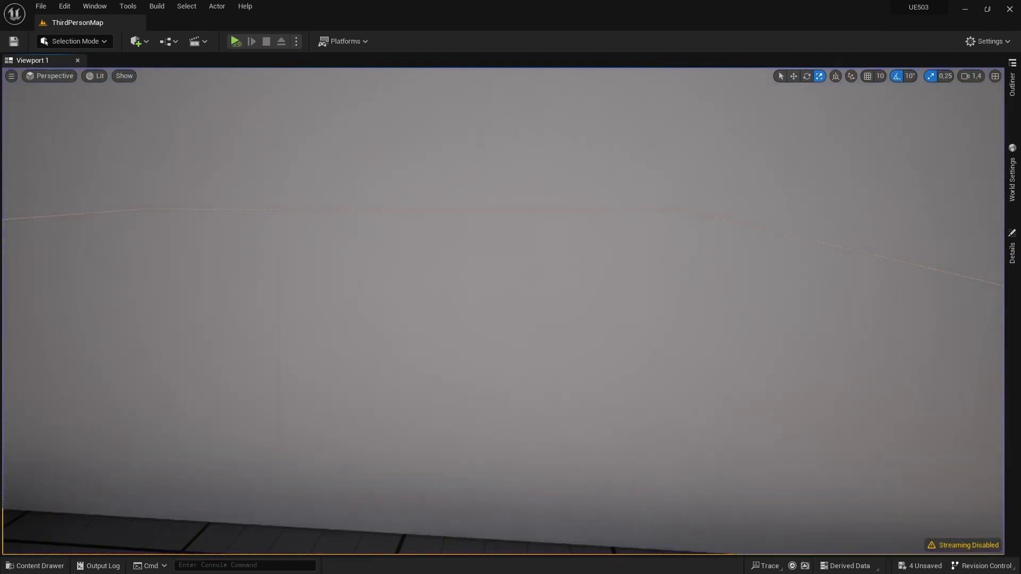
{"action": "right_click_drag", "start_coordinate": [372, 412], "coordinate": [372, 412]}
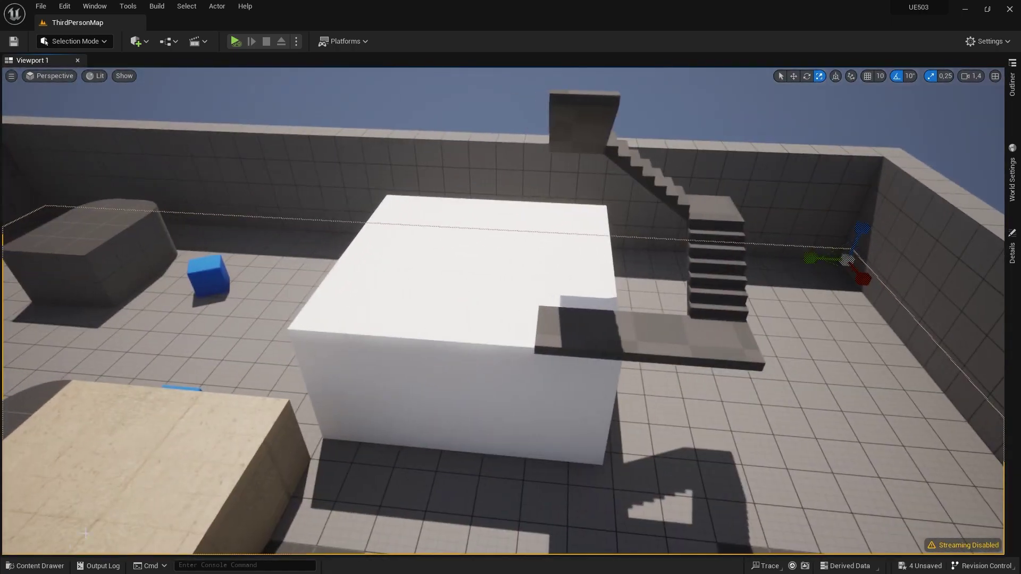
Create a Material named M_VolFogMat in the Tutorial_VolumetricFog folder.
{"action": "left_click", "coordinate": [33, 567]}
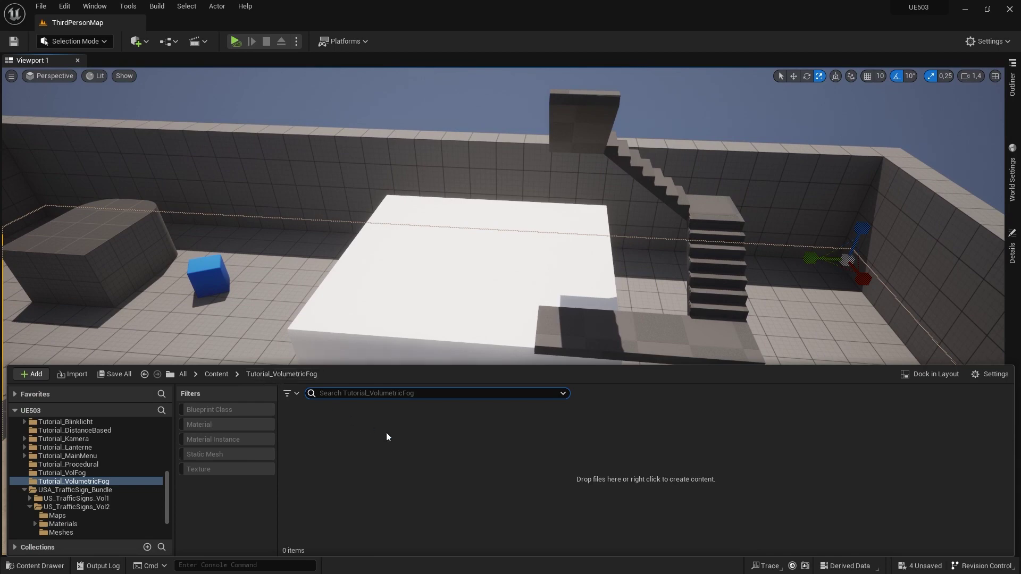
{"action": "right_click", "coordinate": [401, 442]}
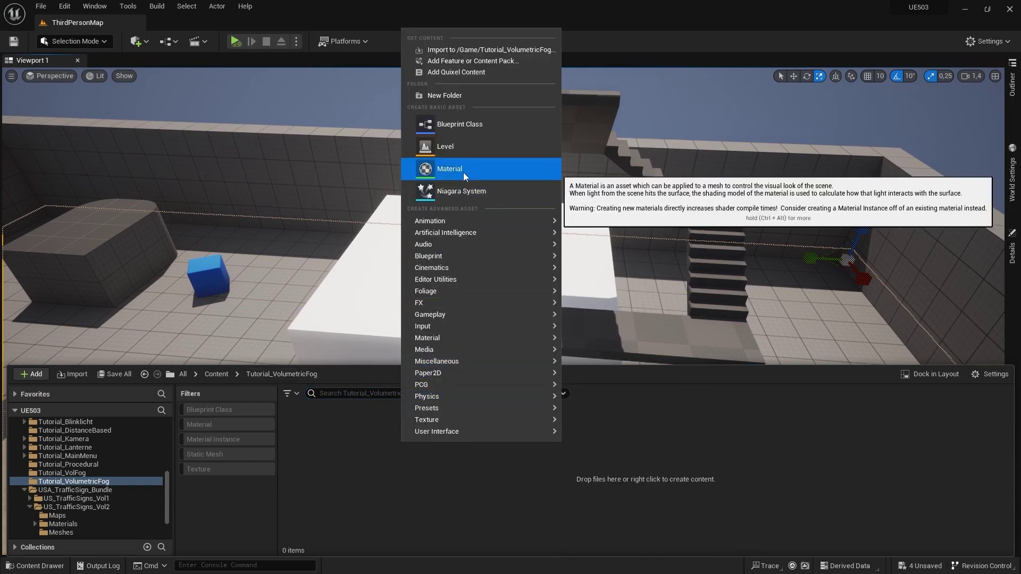
{"action": "left_click", "coordinate": [464, 172]}
{"action": "type", "text": "_VolFogMa"}
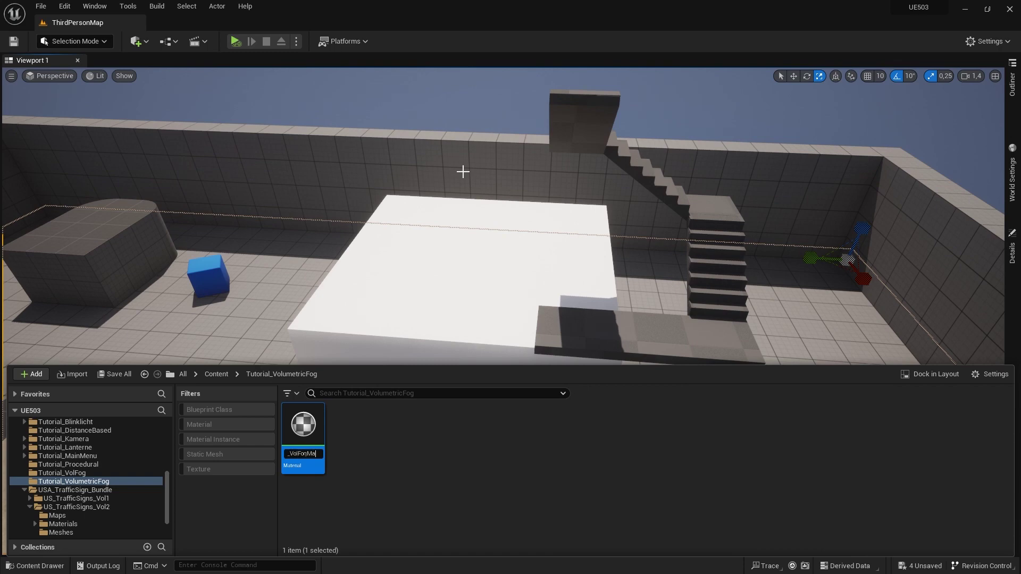
{"action": "type", "text": "t"}
{"action": "key", "text": "Return"}
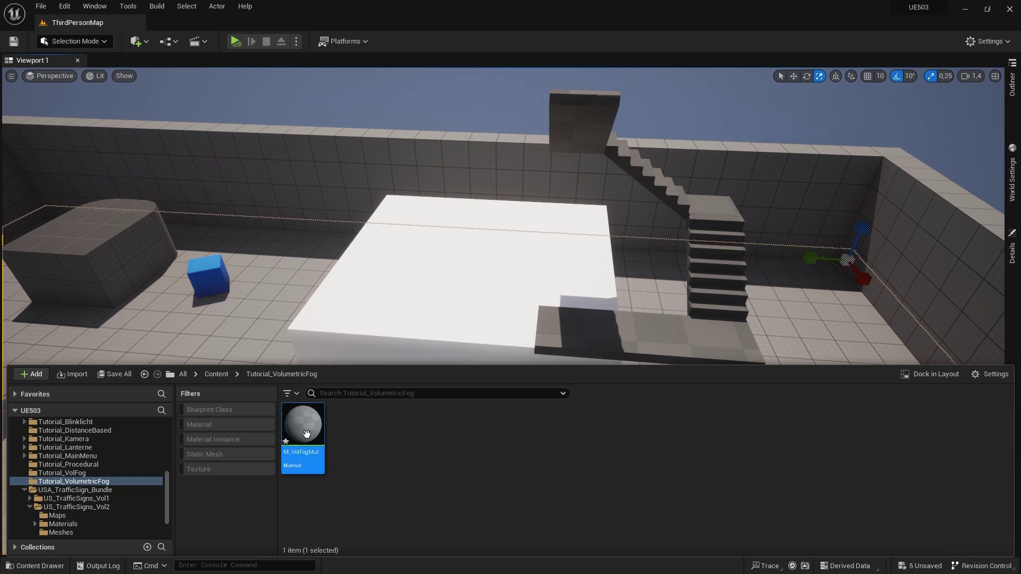
{"action": "key", "text": "ctrl+space"}
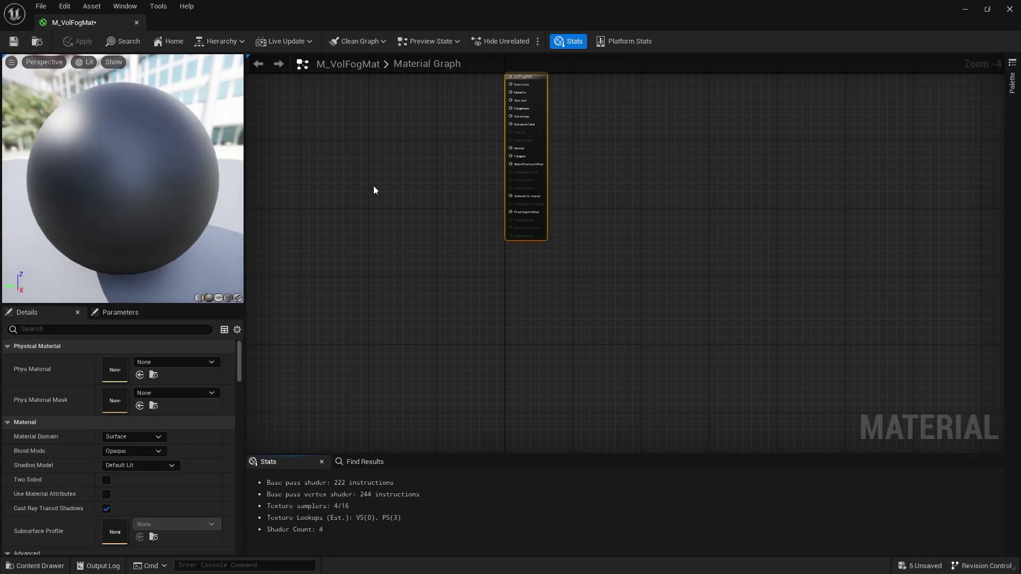
Set M_VolFogMat's Material Domain to Volume, exposing Albedo and Extinction inputs.
{"action": "right_click_drag", "start_coordinate": [374, 186], "coordinate": [579, 315]}
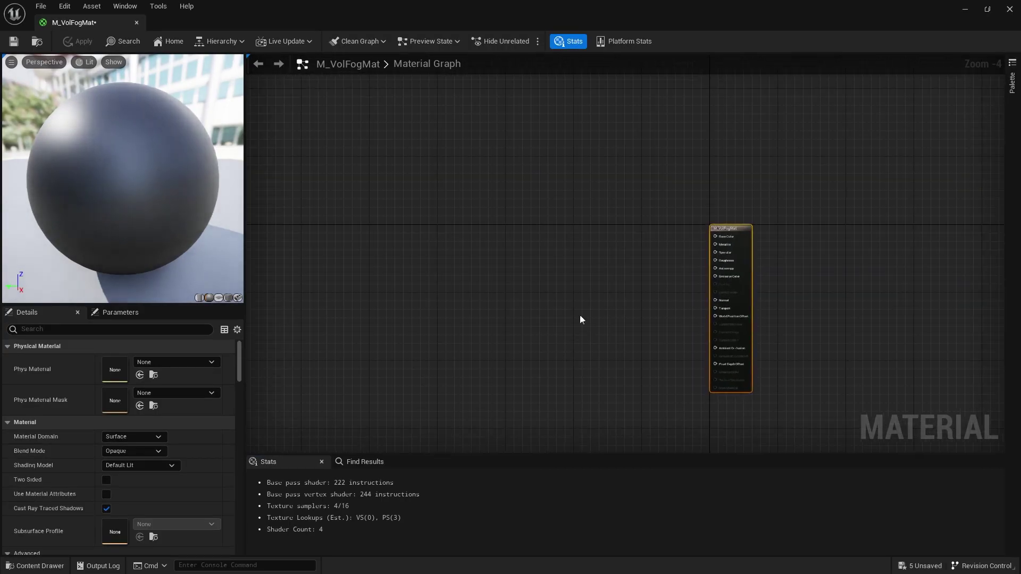
{"action": "scroll", "coordinate": [634, 275], "scroll_direction": "up", "scroll_amount": 5}
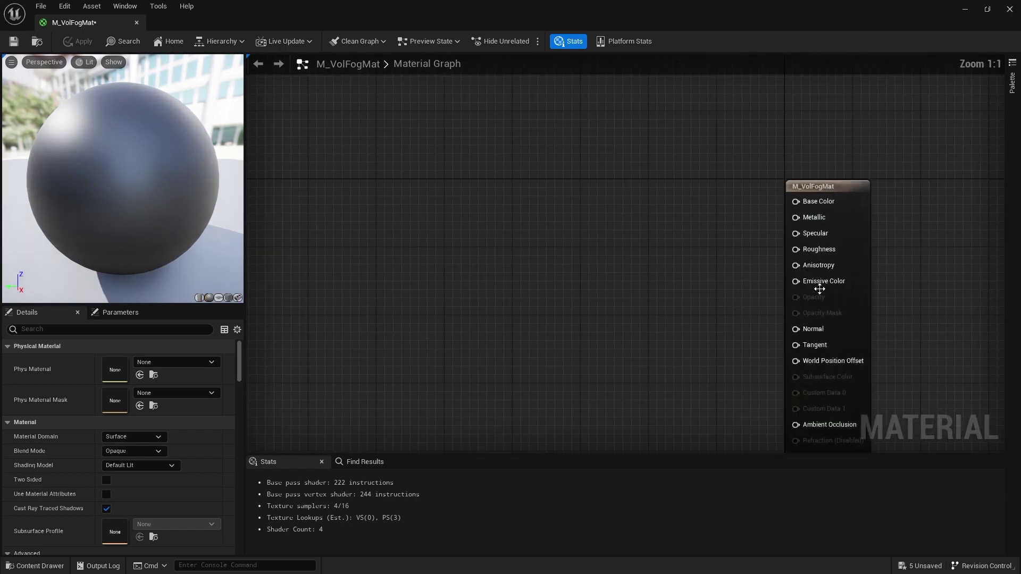
{"action": "right_click_drag", "start_coordinate": [818, 287], "coordinate": [775, 181]}
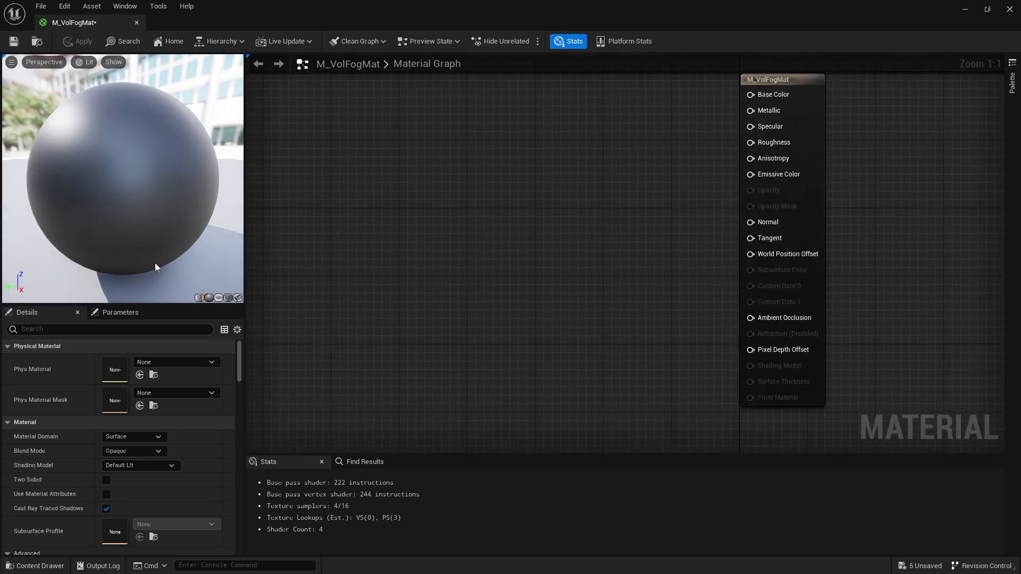
{"action": "left_click", "coordinate": [123, 439]}
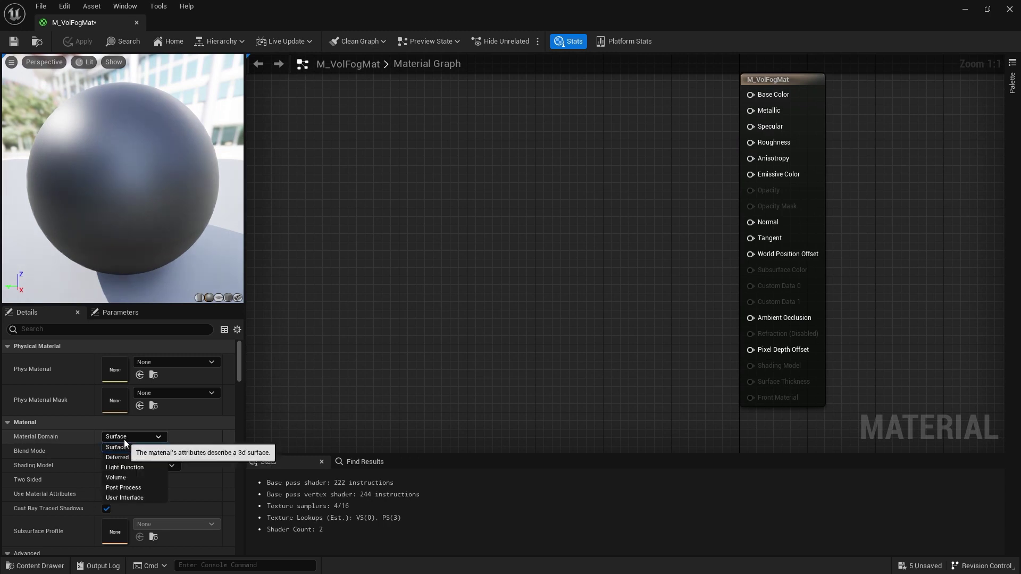
{"action": "left_click", "coordinate": [122, 478]}
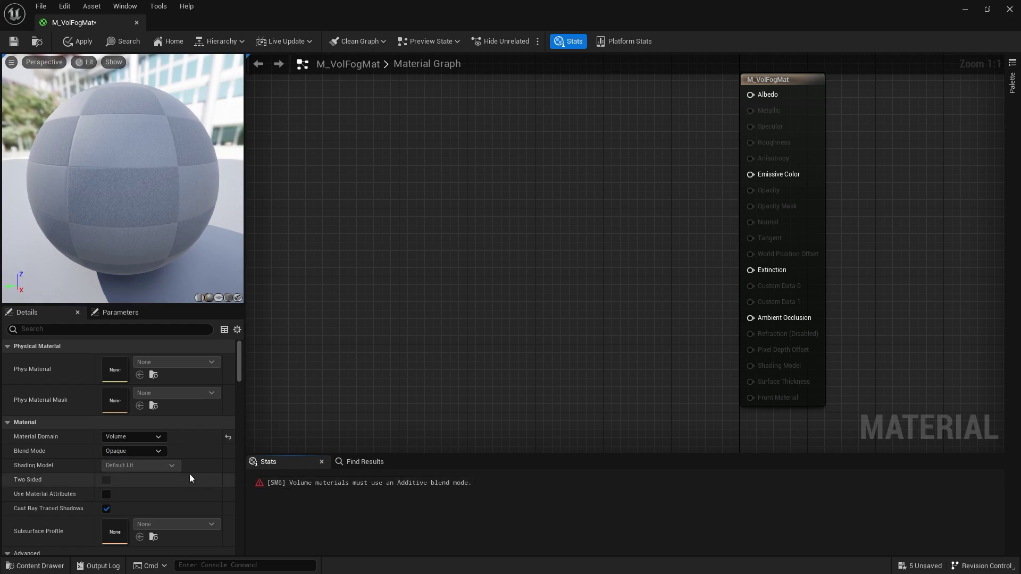
Set the material's Blend Mode to Additive to clear the volume material error.
{"action": "left_click", "coordinate": [102, 451]}
{"action": "left_click", "coordinate": [137, 454]}
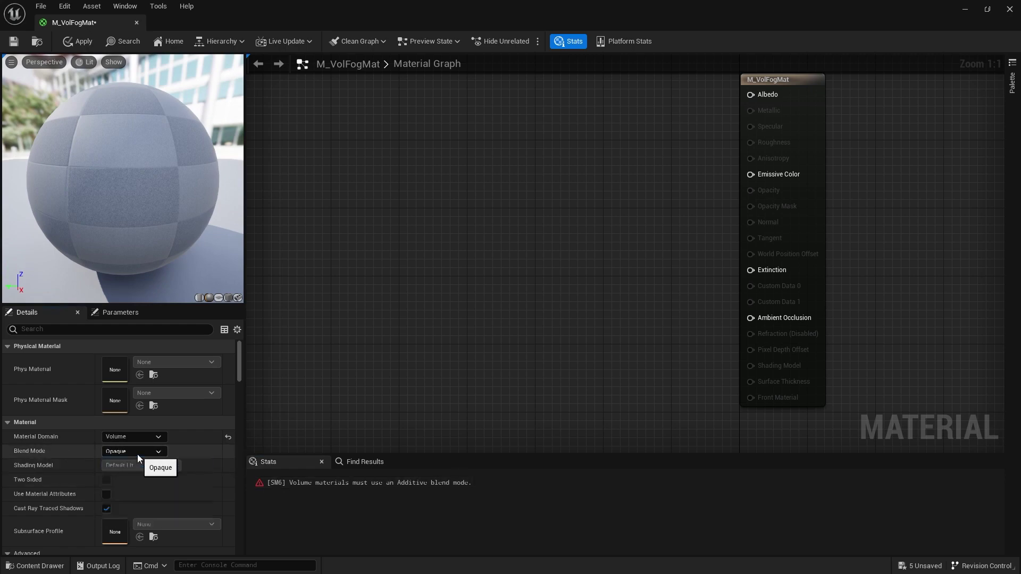
{"action": "left_click", "coordinate": [329, 481]}
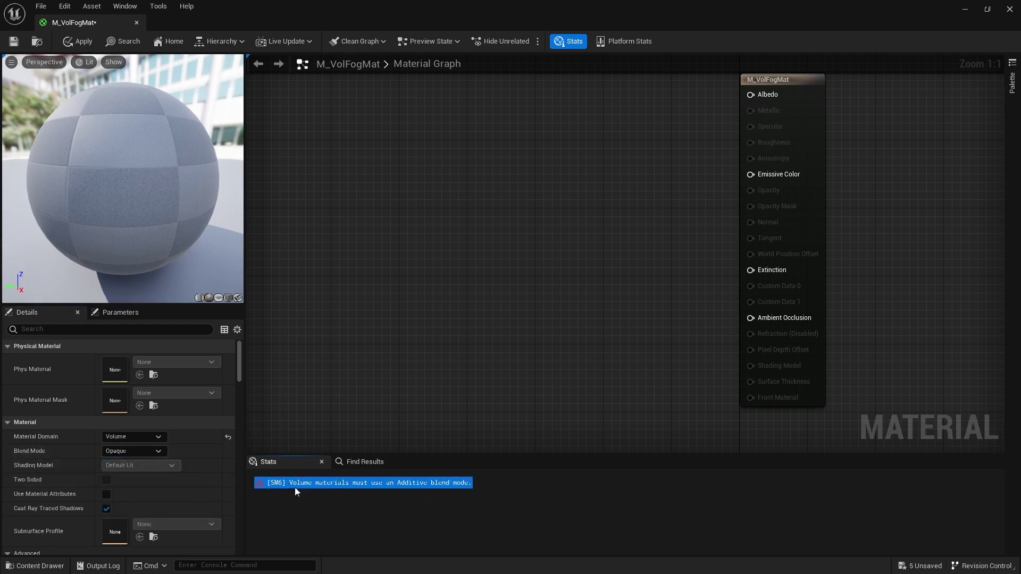
{"action": "left_click", "coordinate": [441, 490]}
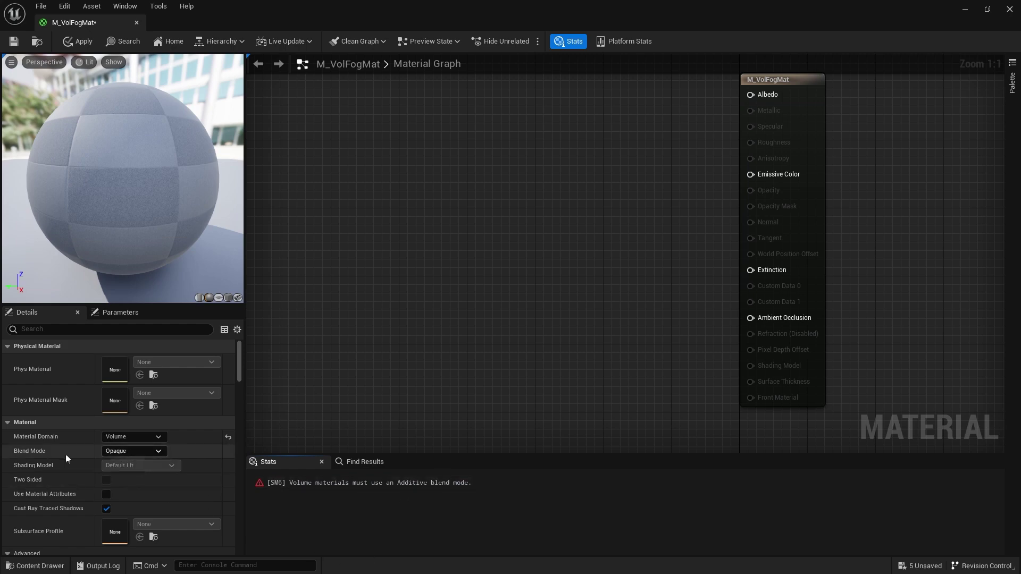
{"action": "mouse_move", "coordinate": [20, 451]}
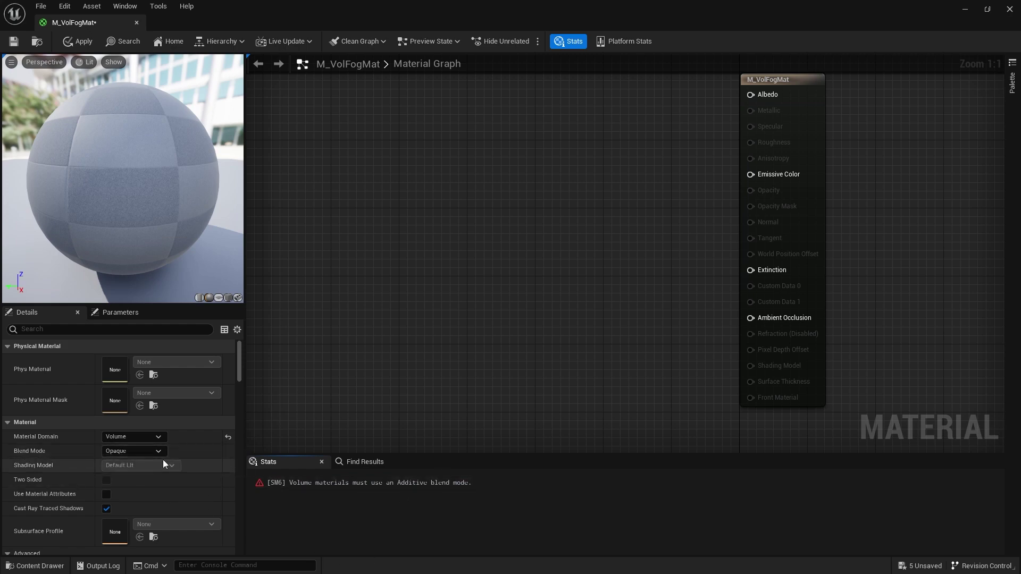
{"action": "left_click", "coordinate": [150, 451]}
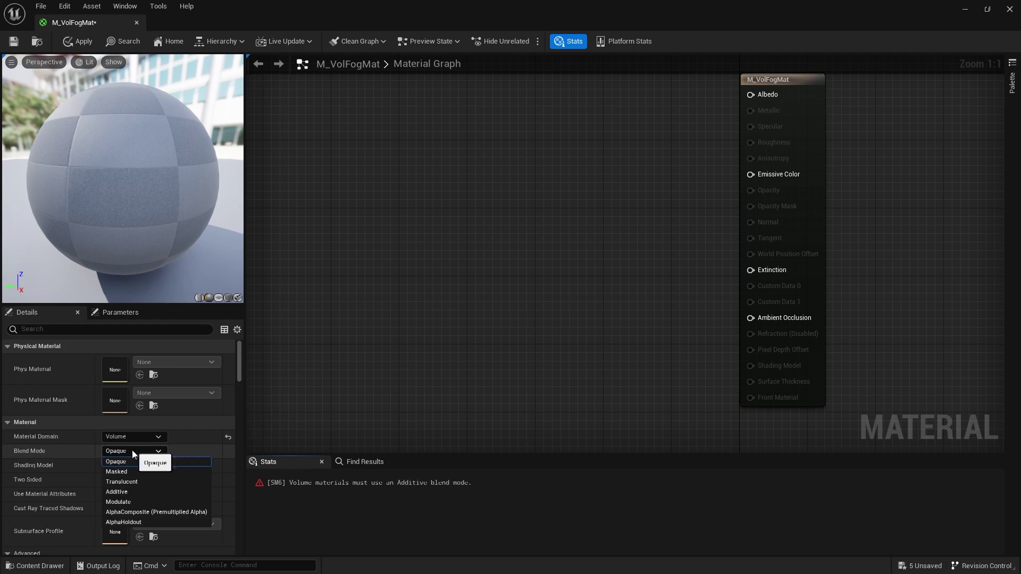
{"action": "left_click", "coordinate": [129, 491]}
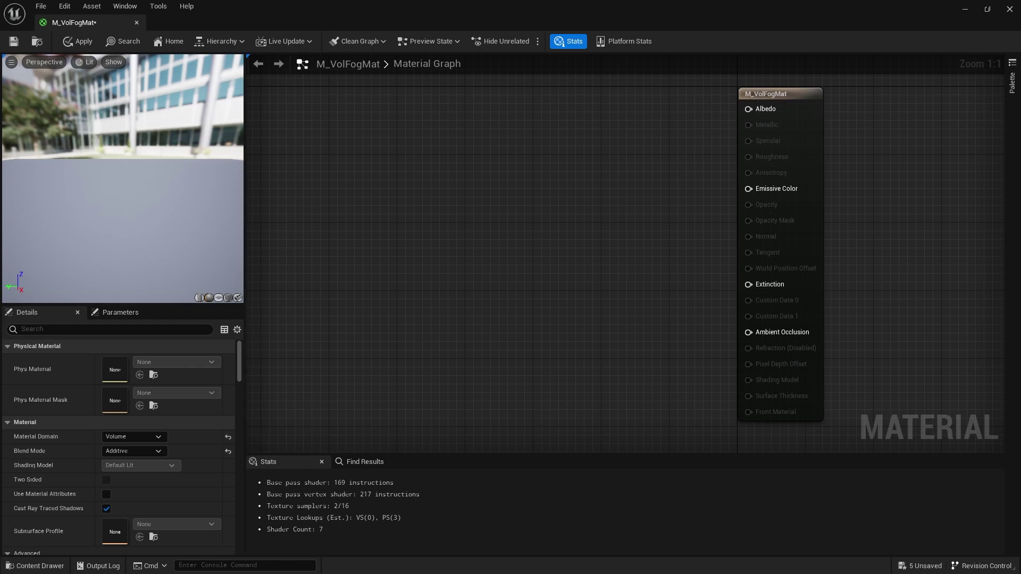
Wire a ScalarParameter named Farbe_1 into Albedo, then delete it.
{"action": "right_click", "coordinate": [531, 139]}
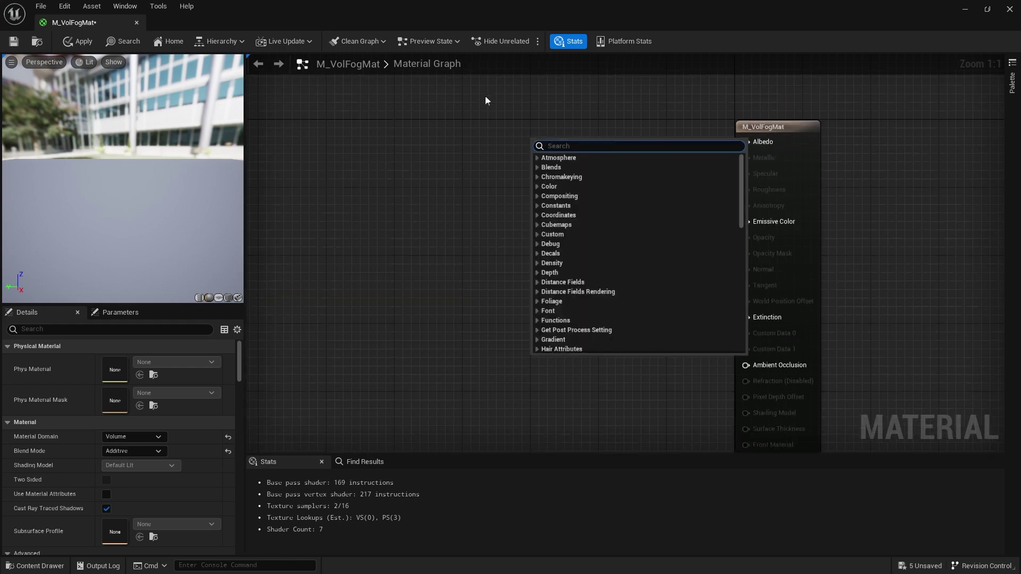
{"action": "mouse_move", "coordinate": [746, 142]}
{"action": "left_mouse_down"}
{"action": "mouse_move", "coordinate": [502, 158]}
{"action": "mouse_move", "coordinate": [575, 188]}
{"action": "left_mouse_up"}
{"action": "type", "text": "scala"}
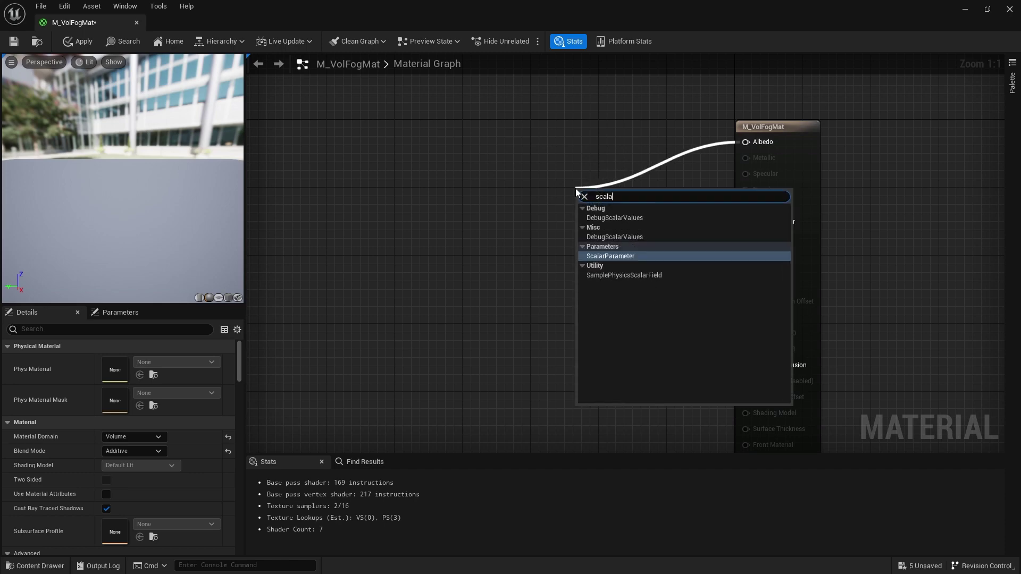
{"action": "type", "text": "r"}
{"action": "key", "text": "Return"}
{"action": "type", "text": "Fa"}
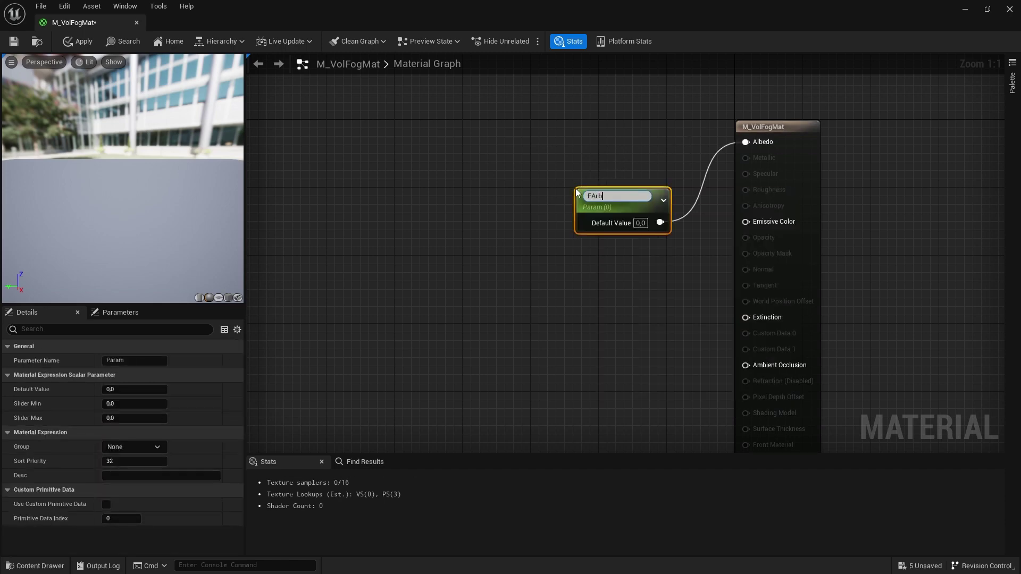
{"action": "type", "text": "rbe_1"}
{"action": "key", "text": "Return"}
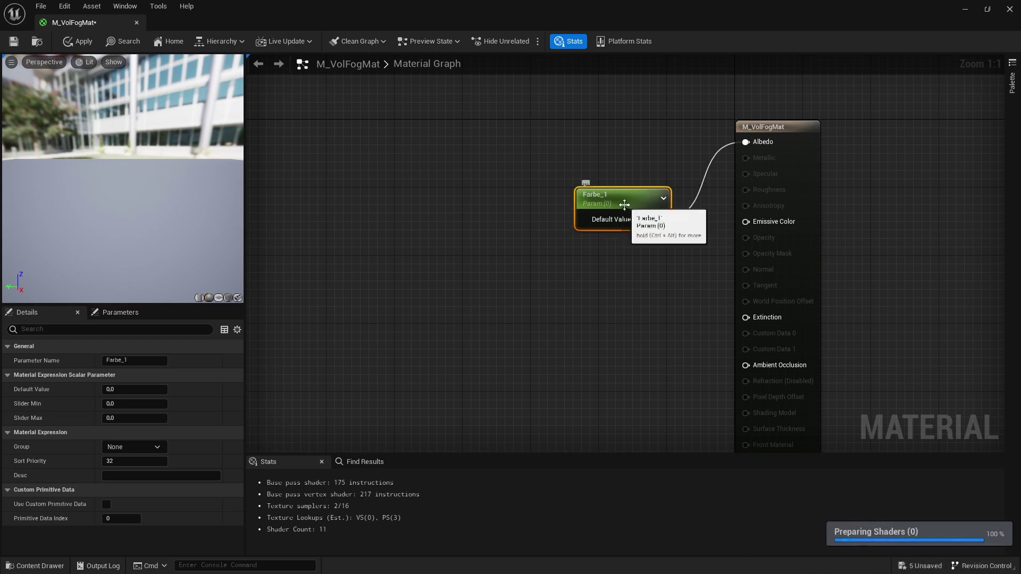
{"action": "key", "text": "Delete"}
Wire a VectorParameter named Farbe_1 into Albedo and position it level with the input.
{"action": "left_click_drag", "start_coordinate": [746, 142], "coordinate": [554, 174]}
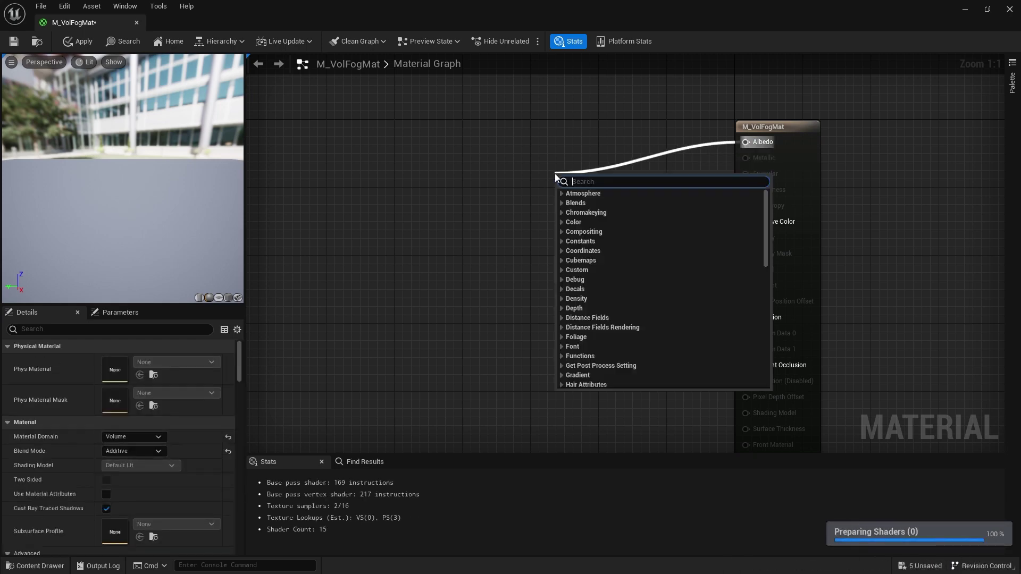
{"action": "type", "text": "vector pa"}
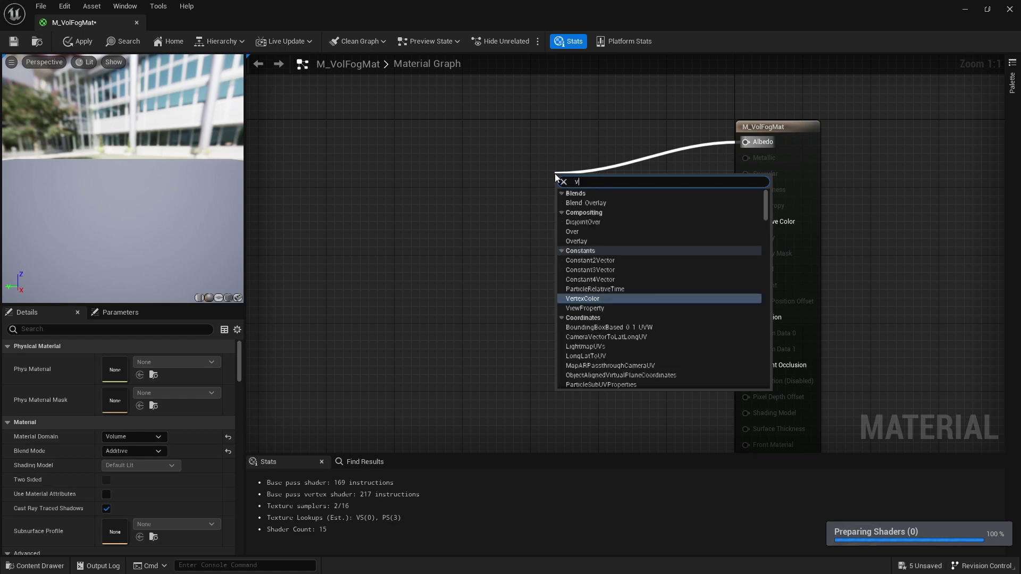
{"action": "key", "text": "Return"}
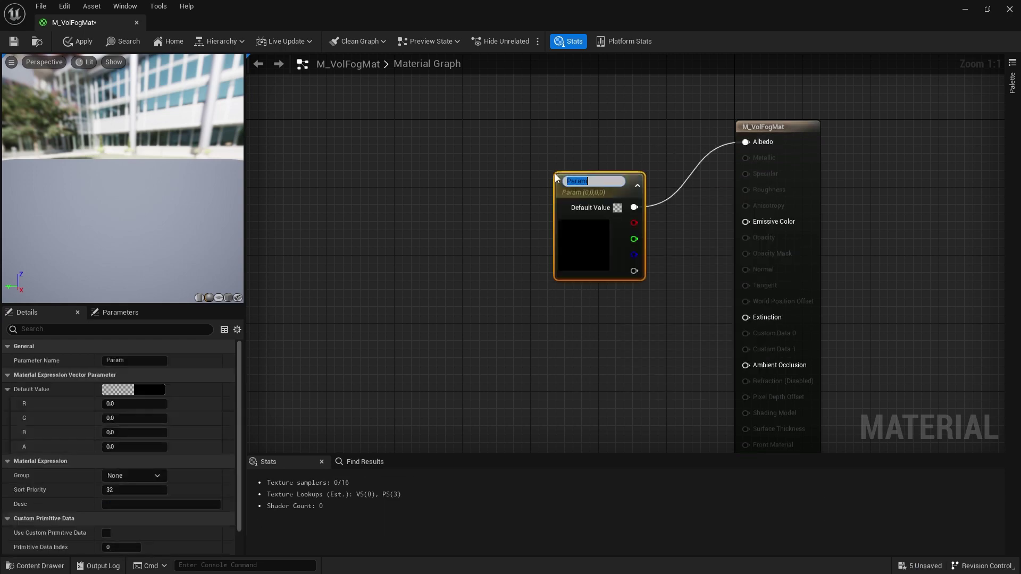
{"action": "type", "text": "Farbe_1"}
{"action": "key", "text": "Return"}
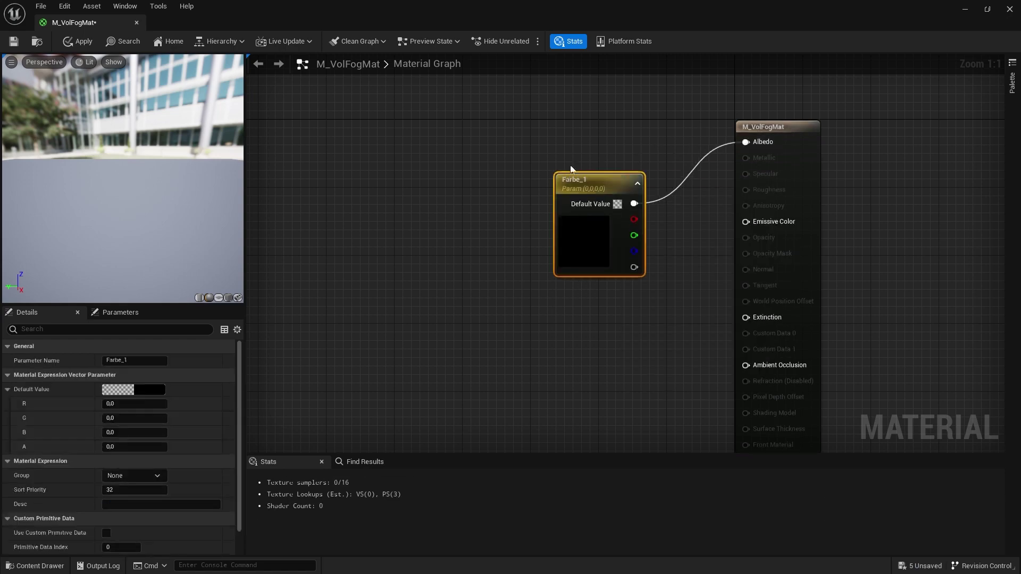
{"action": "left_click_drag", "start_coordinate": [585, 184], "coordinate": [629, 206]}
{"action": "left_click_drag", "start_coordinate": [630, 258], "coordinate": [580, 173]}
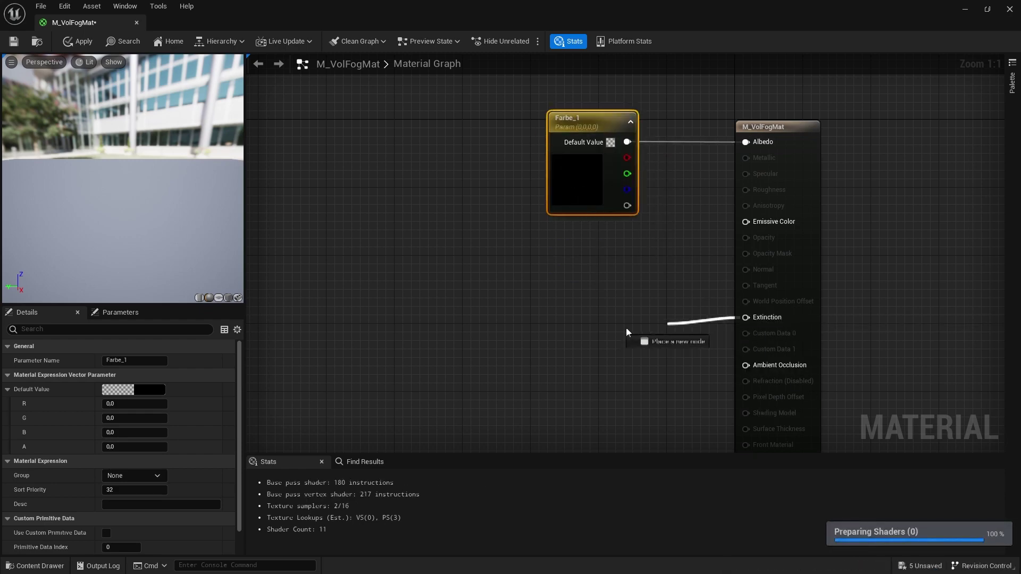
Add a ScalarParameter node wired into M_VolFogMat's Extinction input.
{"action": "left_click_drag", "start_coordinate": [757, 321], "coordinate": [624, 327]}
{"action": "type", "text": "scalar par"}
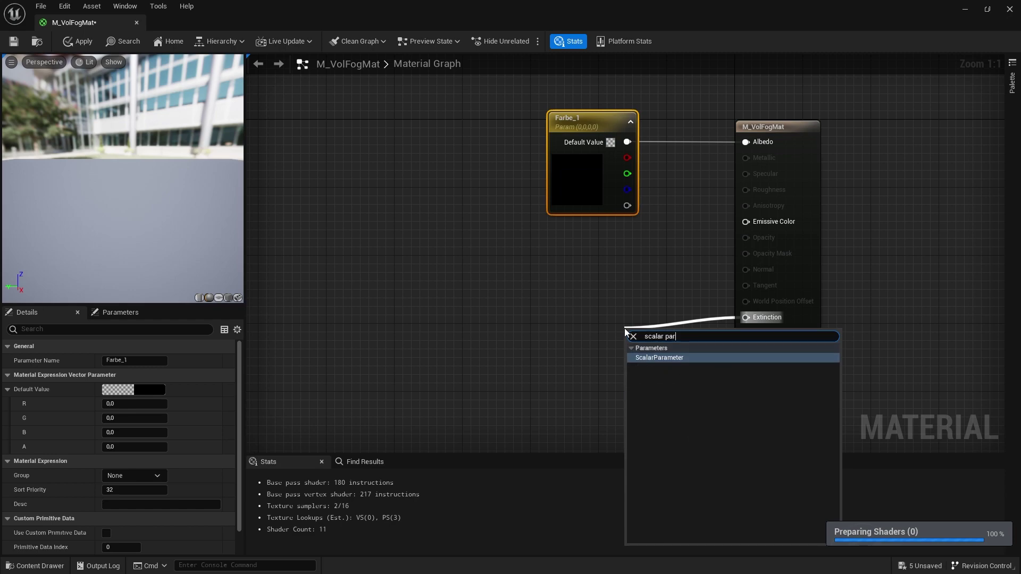
{"action": "key", "text": "Return"}
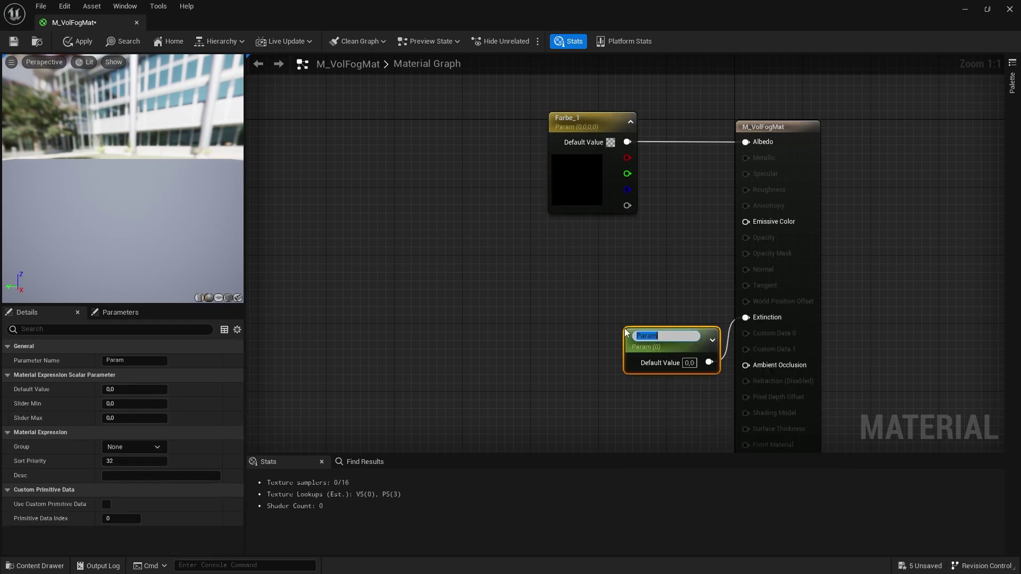
Rename the scalar parameter Intesity and set its default value to 1.0.
{"action": "key", "text": "BackSpace"}
{"action": "key", "text": "BackSpace"}
{"action": "key", "text": "BackSpace"}
{"action": "type", "text": "intc"}
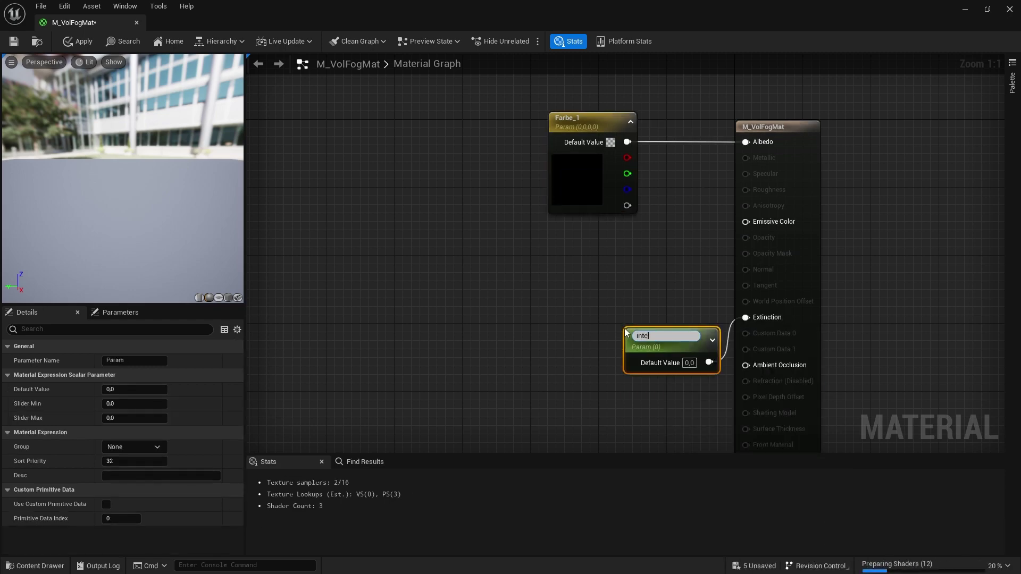
{"action": "key", "text": "BackSpace"}
{"action": "key", "text": "BackSpace"}
{"action": "key", "text": "BackSpace"}
{"action": "type", "text": "Intesity"}
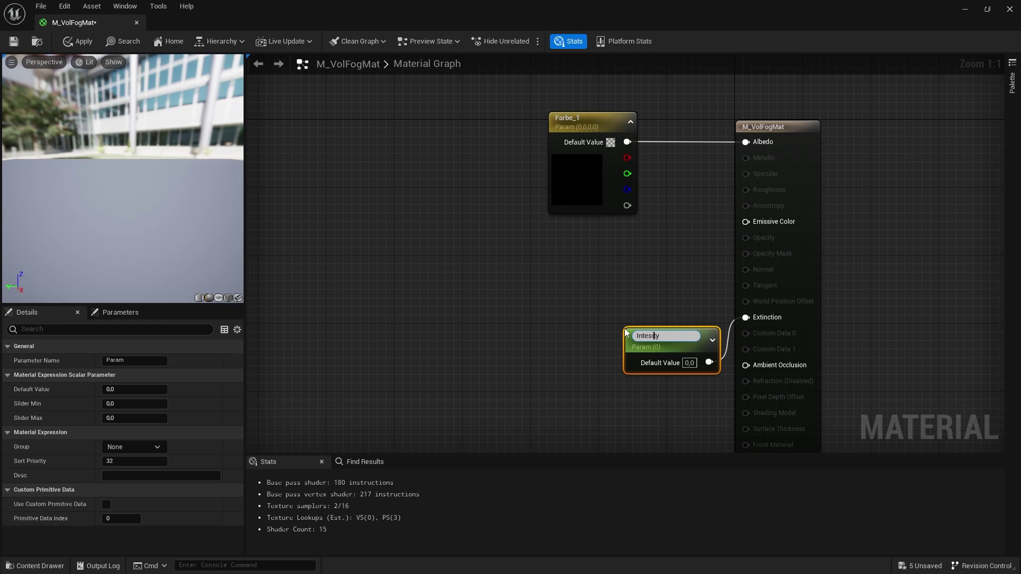
{"action": "key", "text": "Return"}
{"action": "left_click", "coordinate": [689, 359]}
{"action": "type", "text": "1"}
{"action": "key", "text": "Return"}
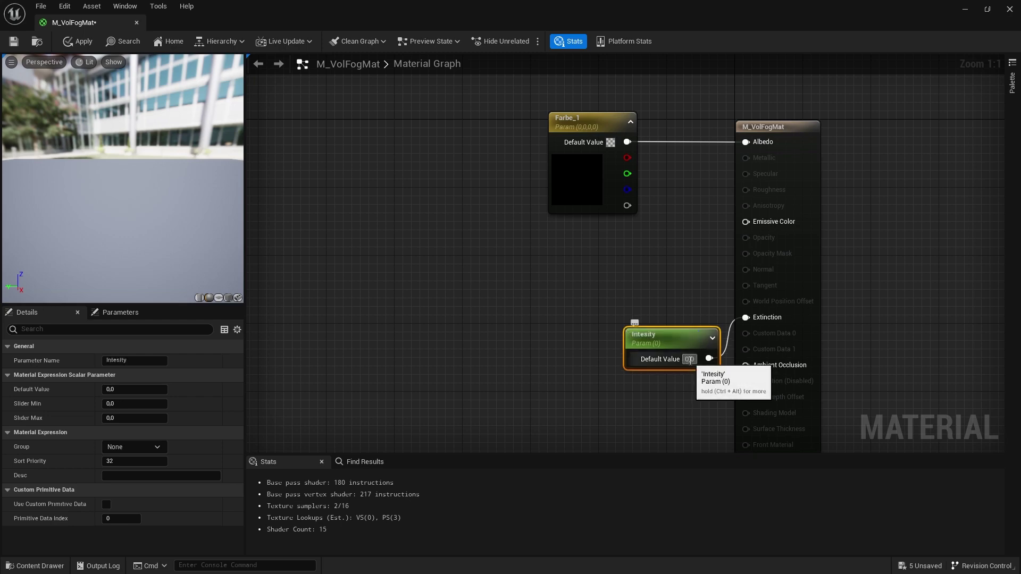
{"action": "left_click", "coordinate": [680, 410]}
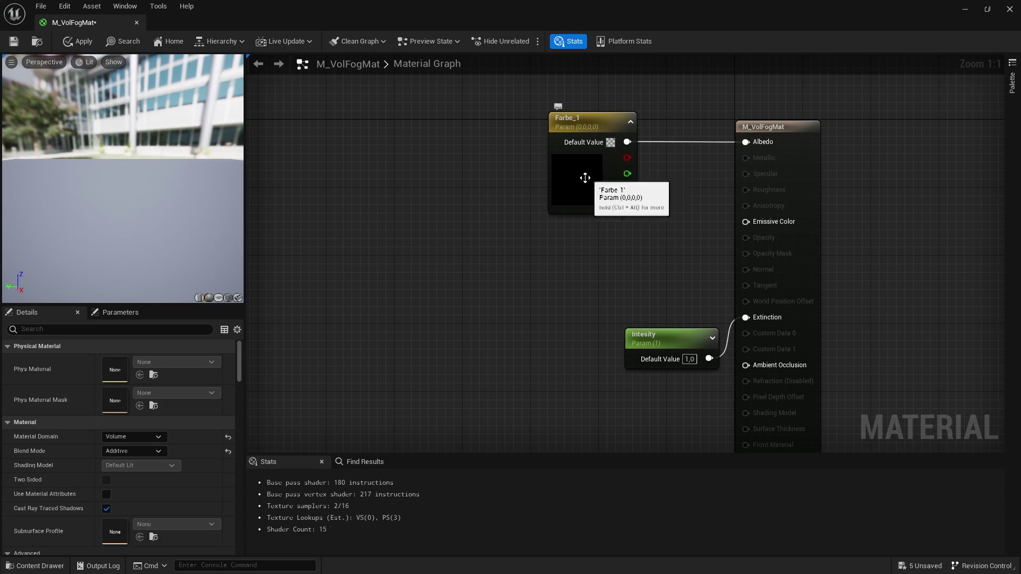
Set Farbe_1's default colour to R, G, B, A = 1 (opaque white) and save M_VolFogMat.
{"action": "left_click", "coordinate": [583, 178]}
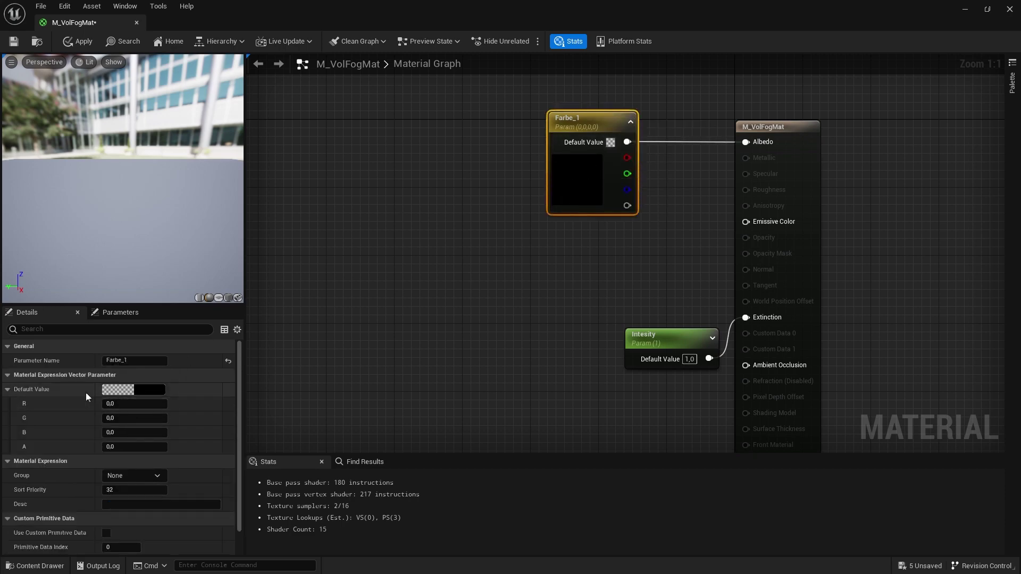
{"action": "scroll", "coordinate": [53, 399], "scroll_direction": "down", "scroll_amount": 1}
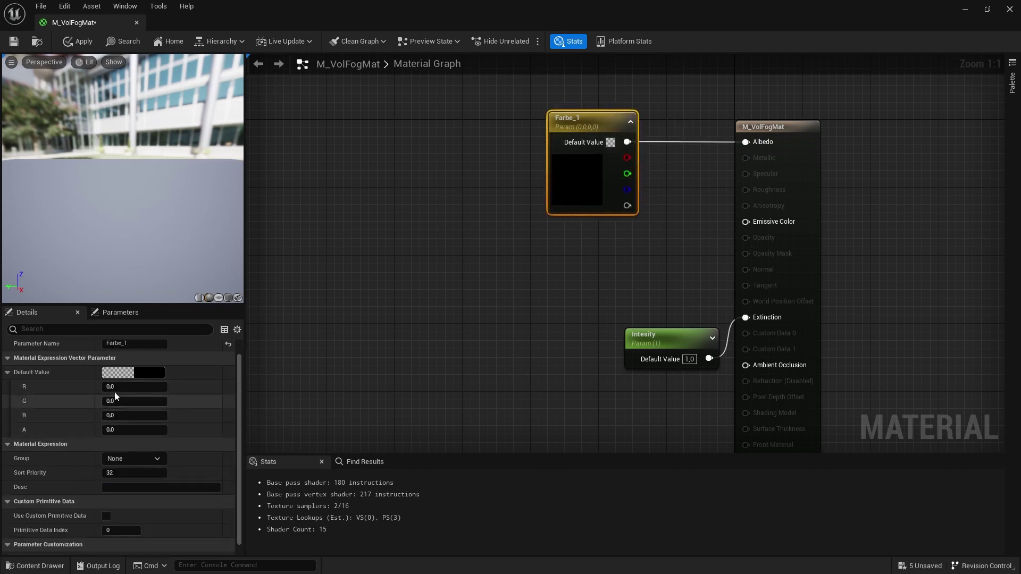
{"action": "left_click", "coordinate": [132, 387]}
{"action": "type", "text": "1"}
{"action": "key", "text": "Tab"}
{"action": "type", "text": "1"}
{"action": "key", "text": "Tab"}
{"action": "type", "text": "1"}
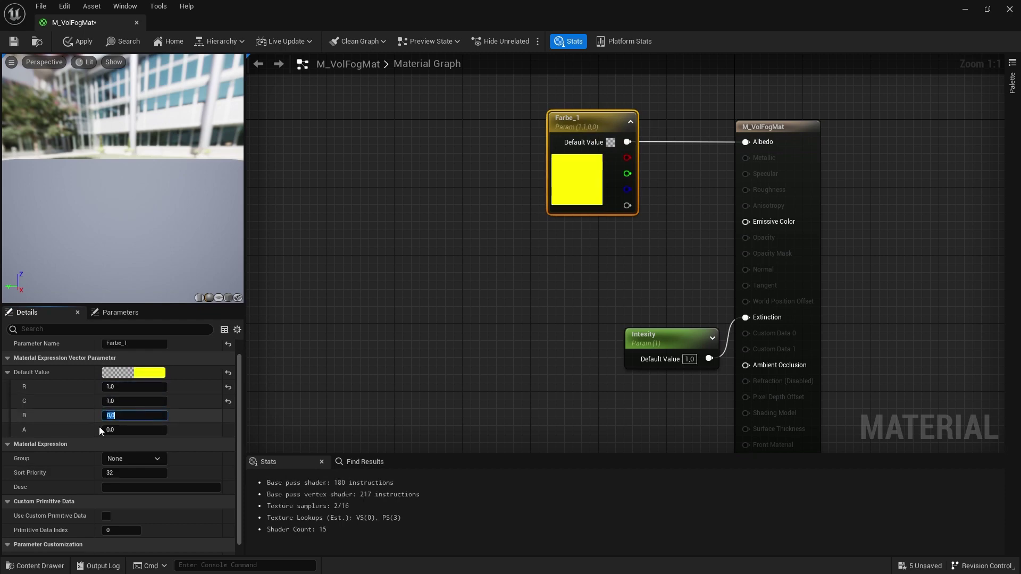
{"action": "key", "text": "Return"}
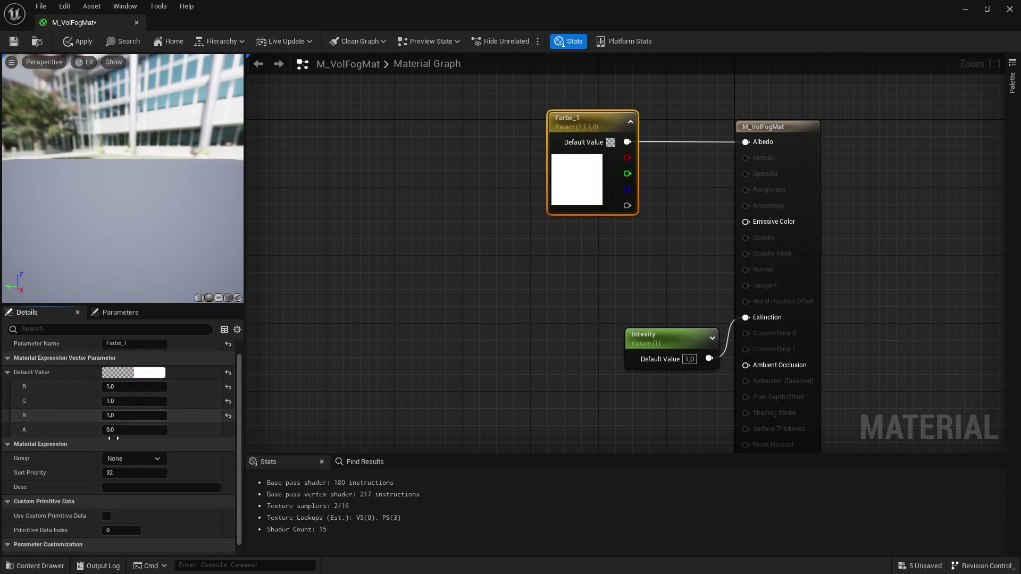
{"action": "left_click", "coordinate": [161, 429]}
{"action": "type", "text": "1"}
{"action": "key", "text": "Return"}
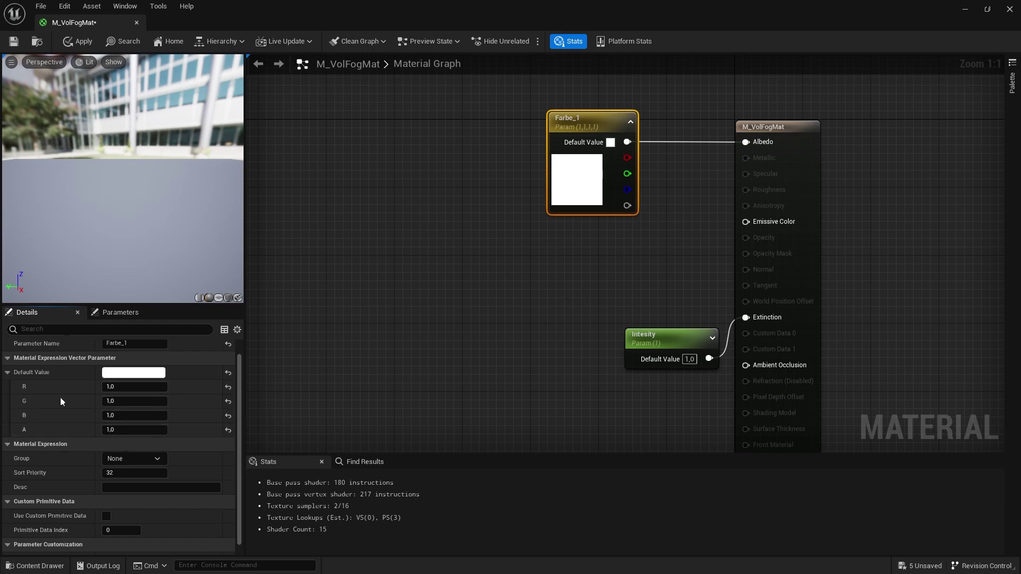
{"action": "left_click", "coordinate": [14, 45]}
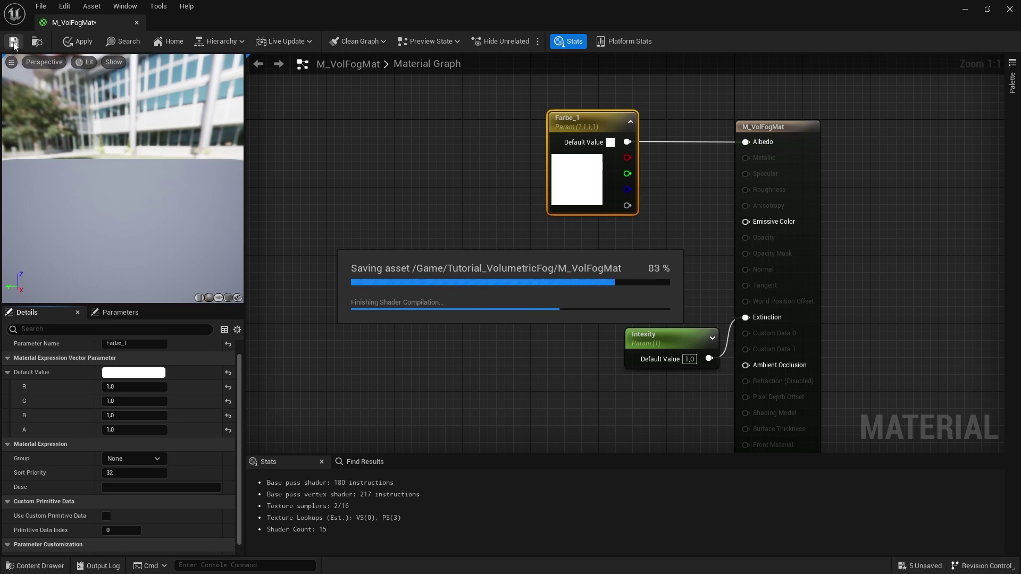
Create a material instance of M_VolFogMat named MI_VolumentricFog.
{"action": "double_click", "coordinate": [220, 28]}
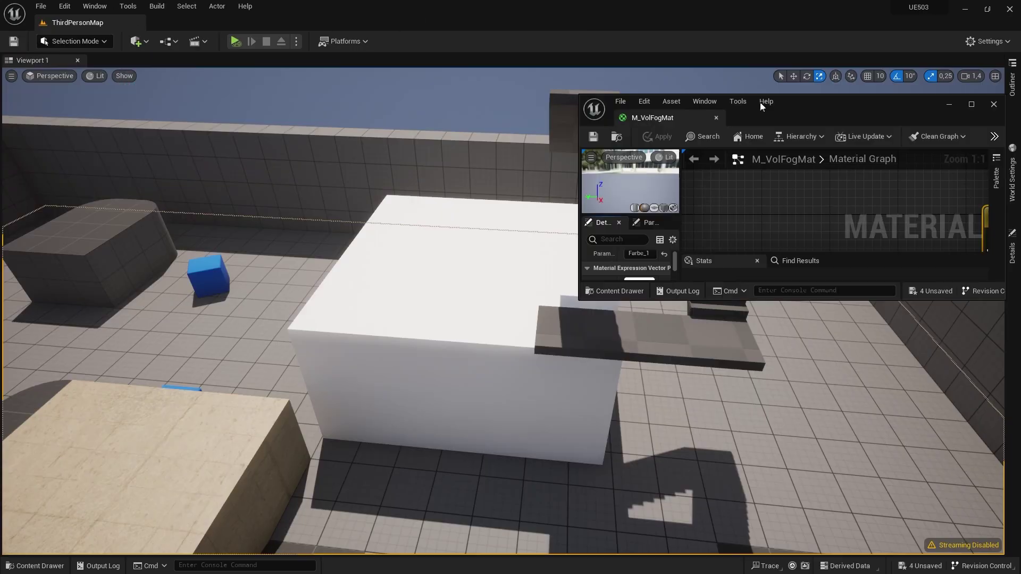
{"action": "left_click", "coordinate": [27, 569]}
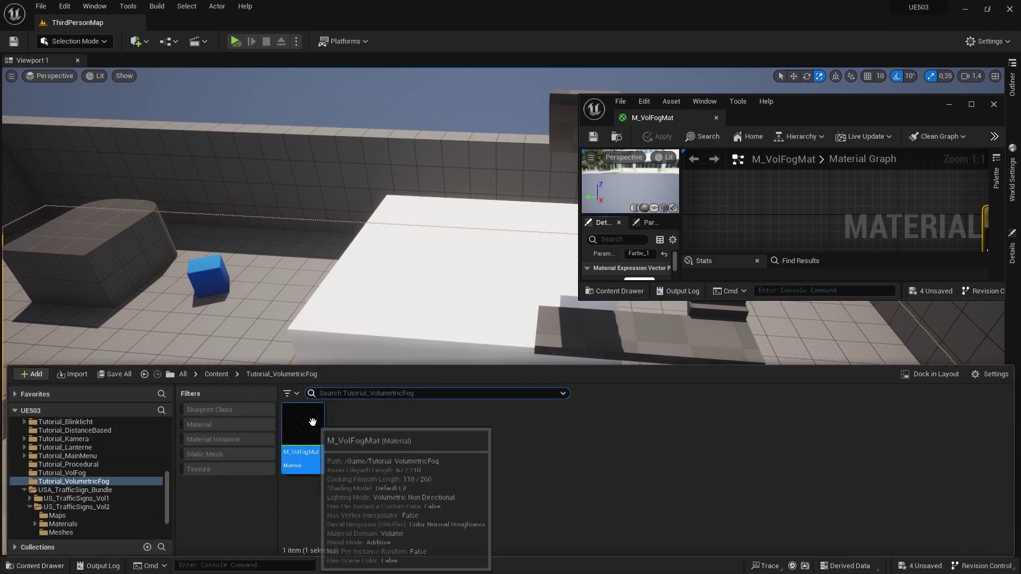
{"action": "right_click", "coordinate": [301, 453]}
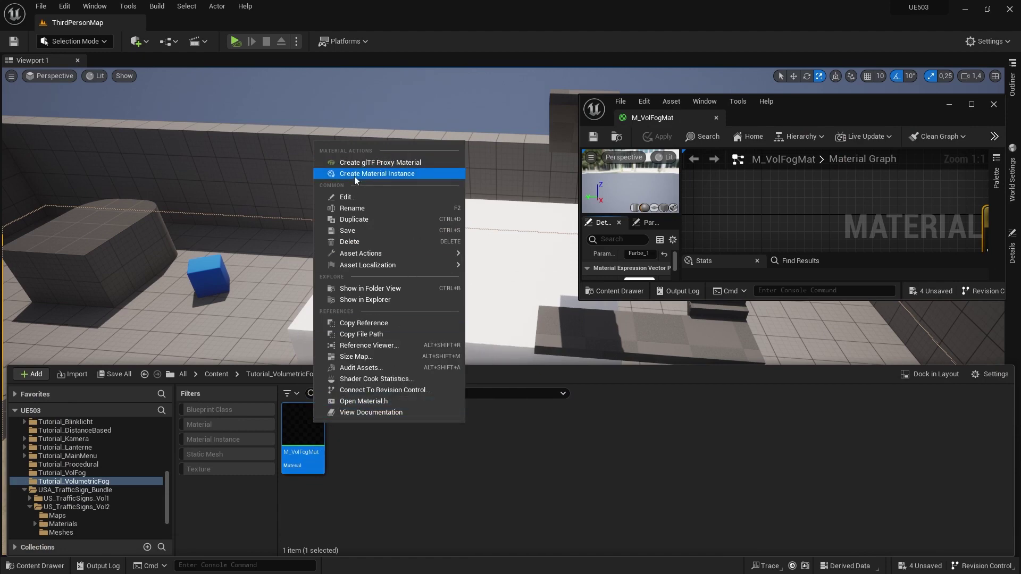
{"action": "left_click", "coordinate": [384, 173]}
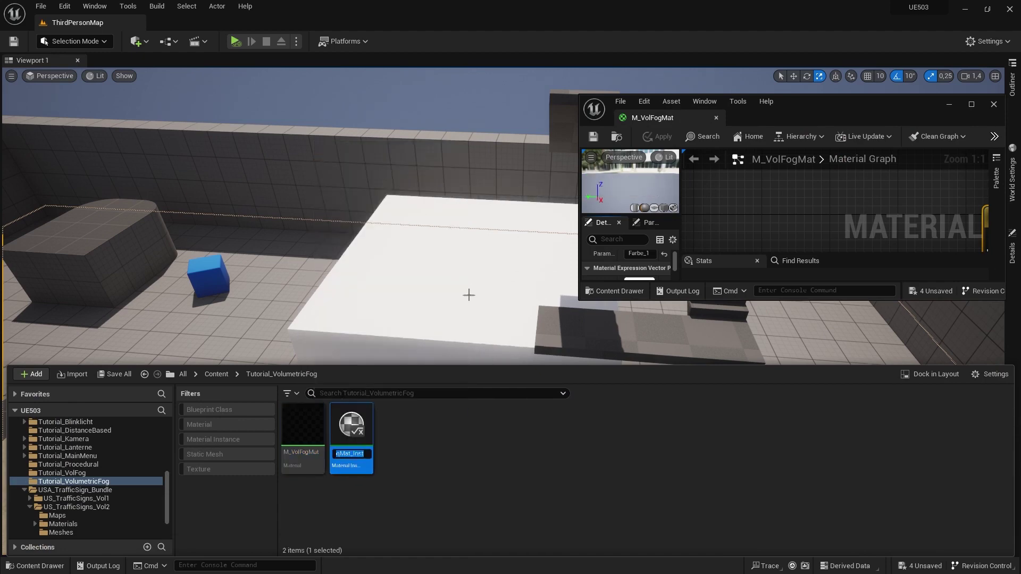
{"action": "type", "text": "MI_V"}
{"action": "type", "text": "Volumentric"}
{"action": "type", "text": "Fog"}
{"action": "key", "text": "Return"}
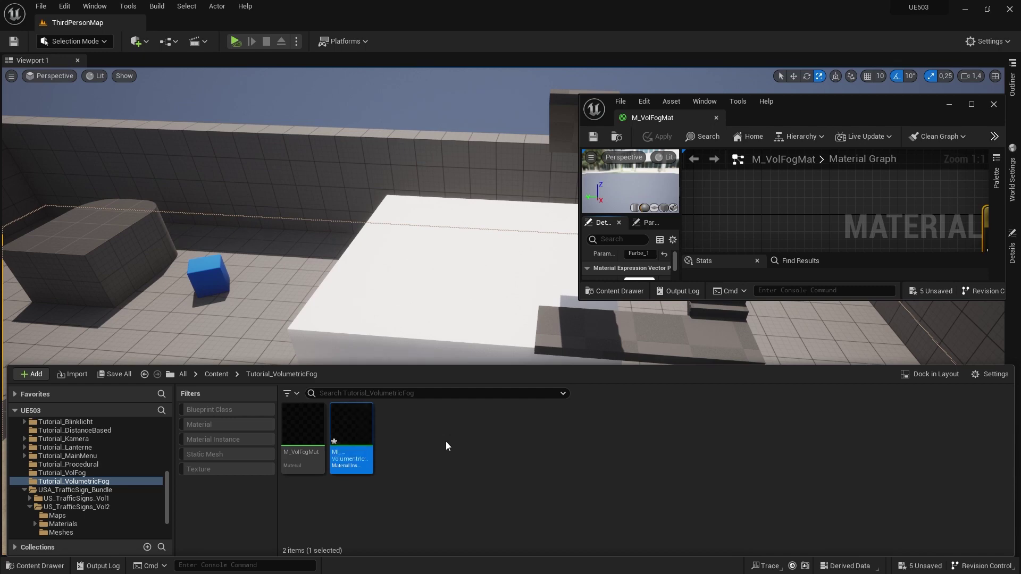
Fly the level viewport forward into the white fog box to inspect it.
{"action": "right_click_drag", "start_coordinate": [353, 330], "coordinate": [341, 297]}
{"action": "scroll", "coordinate": [341, 309], "scroll_direction": "down", "scroll_amount": 1}
{"action": "scroll", "coordinate": [341, 298], "scroll_direction": "up", "scroll_amount": 2}
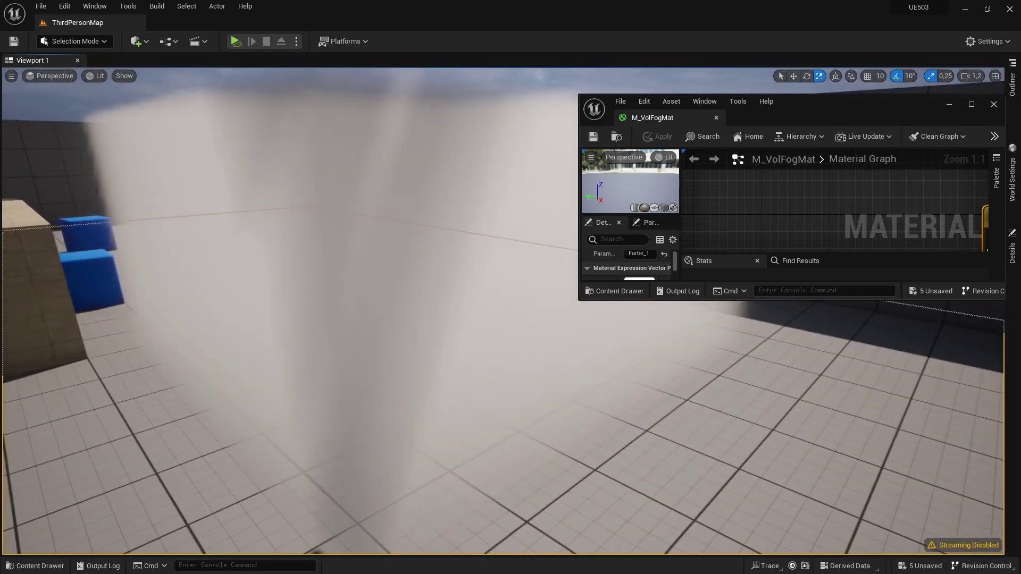
{"action": "left_click", "coordinate": [61, 558]}
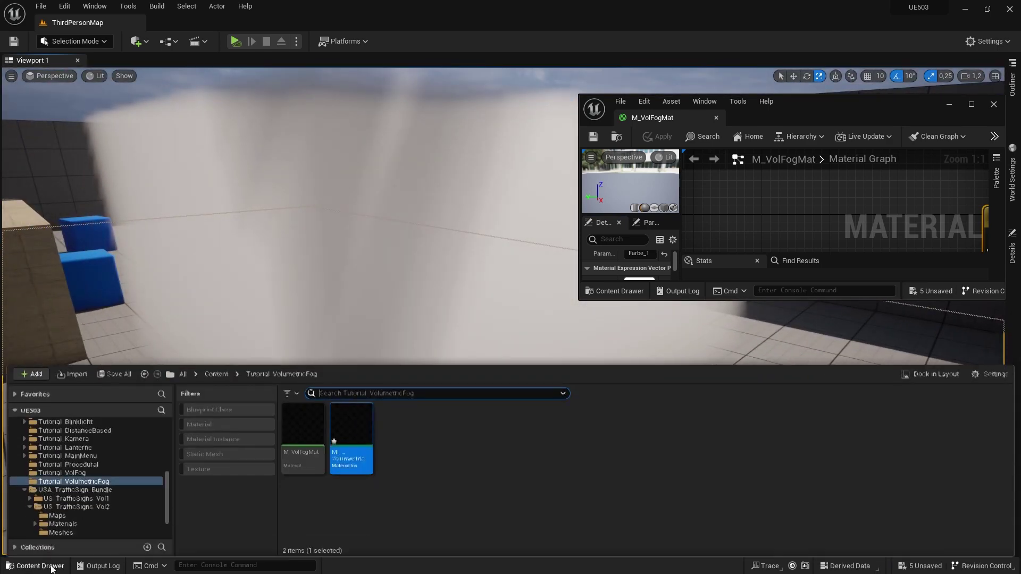
Open MI_VolumentricFog and enable overrides for the Intesity and Farbe_1 parameters.
{"action": "double_click", "coordinate": [370, 451]}
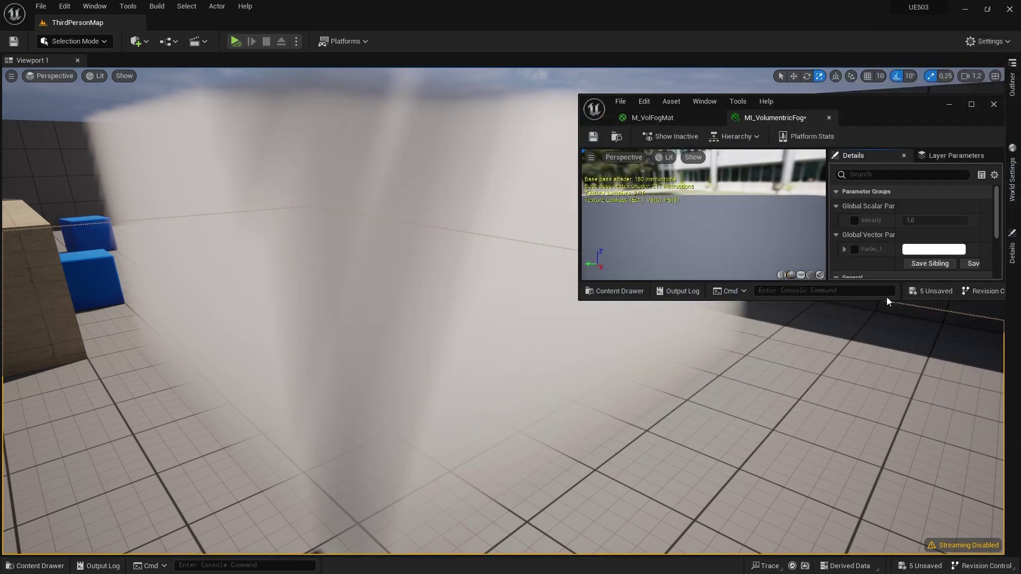
{"action": "left_click_drag", "start_coordinate": [861, 300], "coordinate": [862, 457]}
{"action": "left_click", "coordinate": [854, 220]}
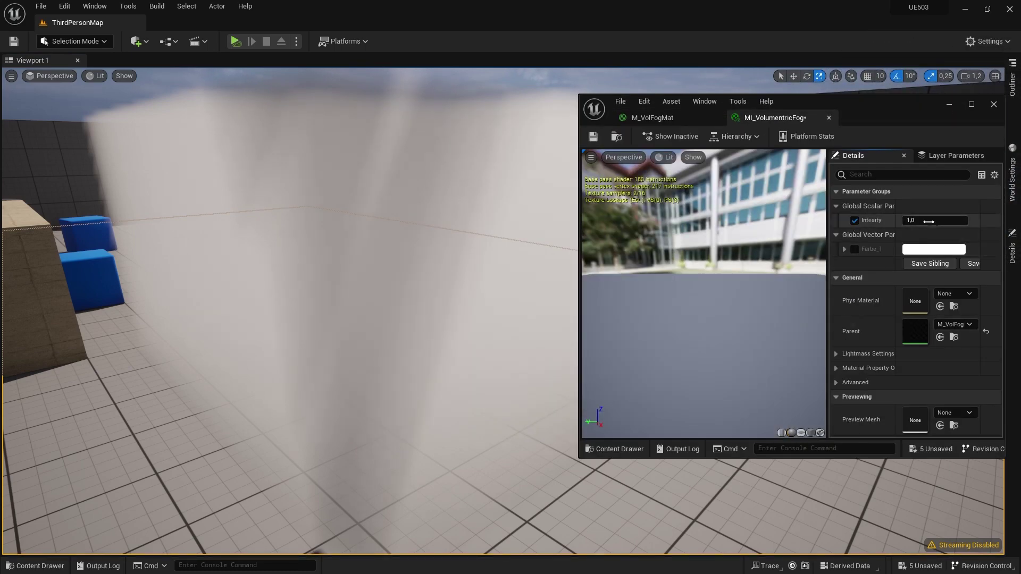
{"action": "left_click", "coordinate": [855, 249]}
Lower Intesity to 0.056 so the box's fog thins.
{"action": "mouse_move", "coordinate": [934, 220]}
{"action": "left_mouse_down"}
{"action": "mouse_move", "coordinate": [904, 221]}
{"action": "mouse_move", "coordinate": [952, 220]}
{"action": "mouse_move", "coordinate": [936, 220]}
{"action": "left_mouse_up"}
{"action": "type", "text": "0,056"}
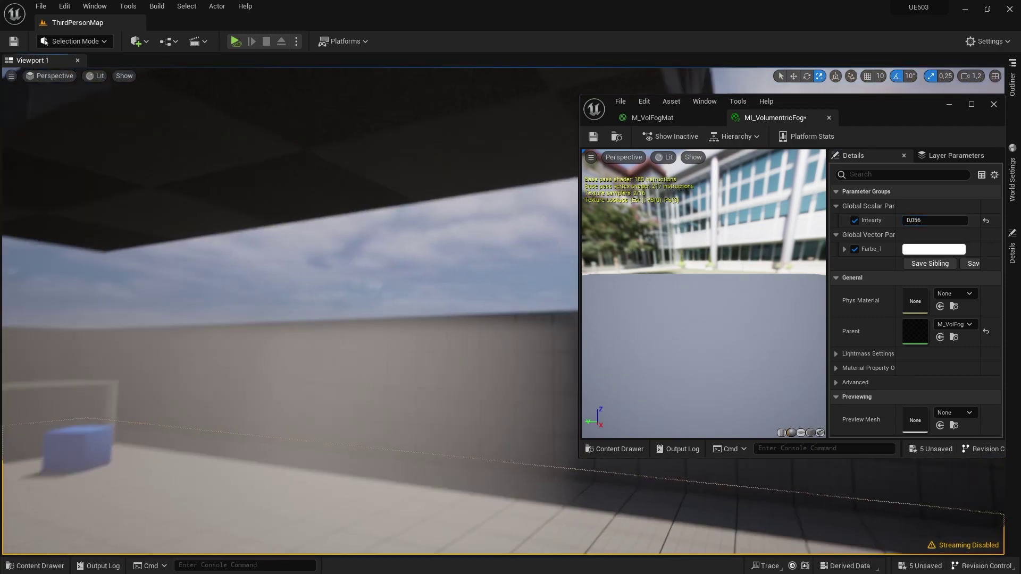
{"action": "mouse_move", "coordinate": [319, 266]}
{"action": "right_mouse_down"}
{"action": "mouse_move", "coordinate": [319, 239]}
{"action": "mouse_move", "coordinate": [319, 298]}
{"action": "mouse_move", "coordinate": [319, 282]}
{"action": "right_mouse_up"}
{"action": "scroll", "coordinate": [319, 298], "scroll_direction": "up", "scroll_amount": 2}
{"action": "scroll", "coordinate": [319, 276], "scroll_direction": "up", "scroll_amount": 1}
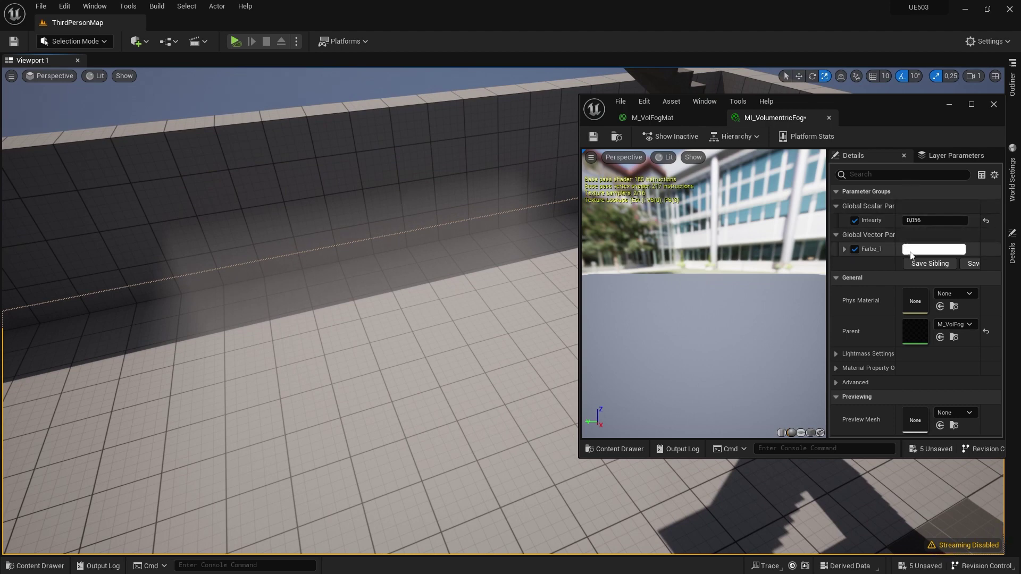
Change Farbe_1 to yellow and fly the view to preview the yellow fog.
{"action": "left_click", "coordinate": [911, 254]}
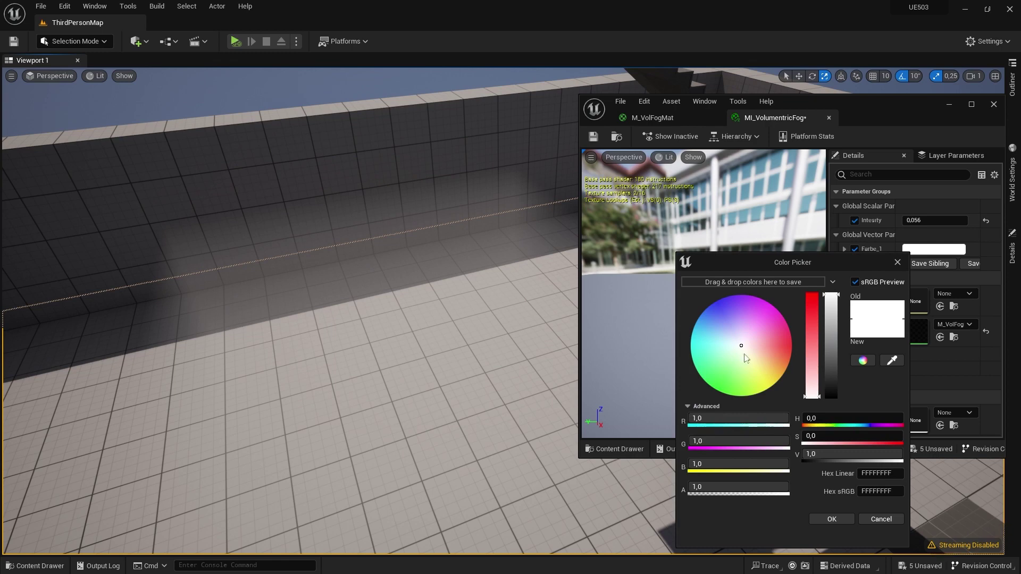
{"action": "left_click_drag", "start_coordinate": [745, 358], "coordinate": [776, 379]}
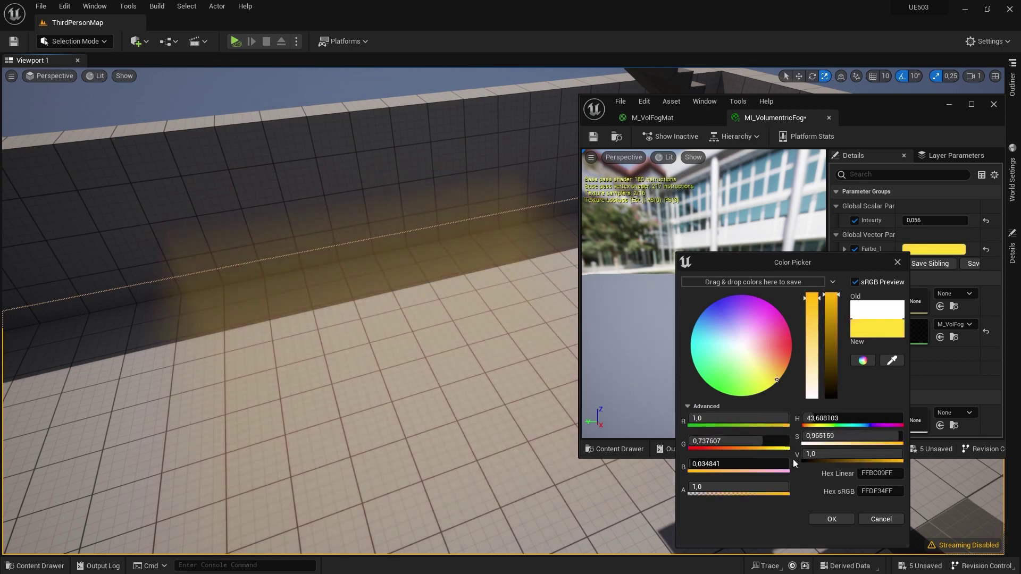
{"action": "left_click", "coordinate": [825, 516]}
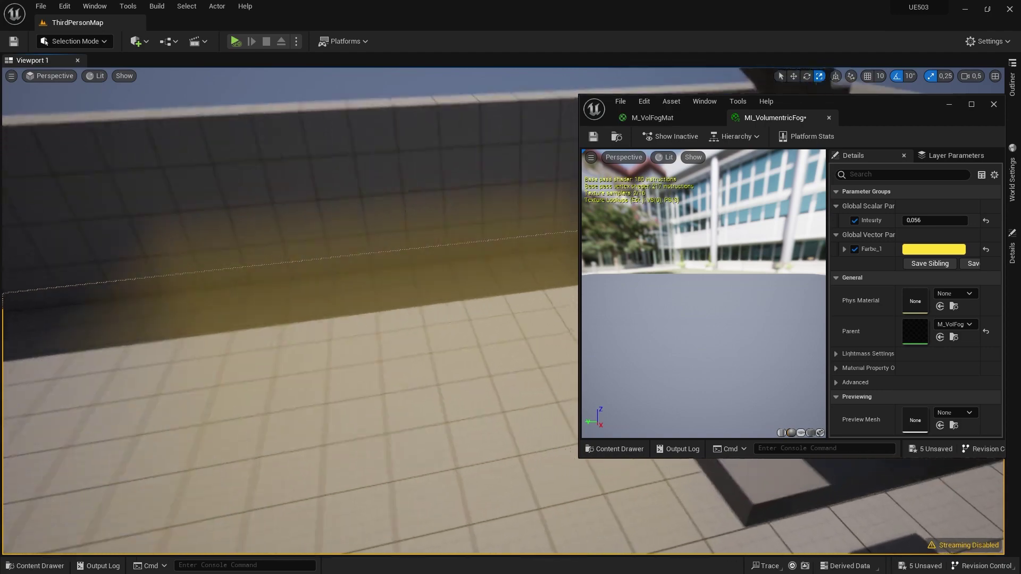
{"action": "mouse_move", "coordinate": [289, 311]}
{"action": "right_mouse_down"}
{"action": "mouse_move", "coordinate": [266, 314]}
{"action": "mouse_move", "coordinate": [277, 298]}
{"action": "mouse_move", "coordinate": [297, 319]}
{"action": "mouse_move", "coordinate": [288, 303]}
{"action": "mouse_move", "coordinate": [298, 313]}
{"action": "mouse_move", "coordinate": [559, 152]}
{"action": "right_mouse_up"}
Reset Farbe_1 to white and Intesity to 1.0, then return to the M_VolFogMat graph.
{"action": "left_click", "coordinate": [987, 248]}
{"action": "left_click", "coordinate": [986, 220]}
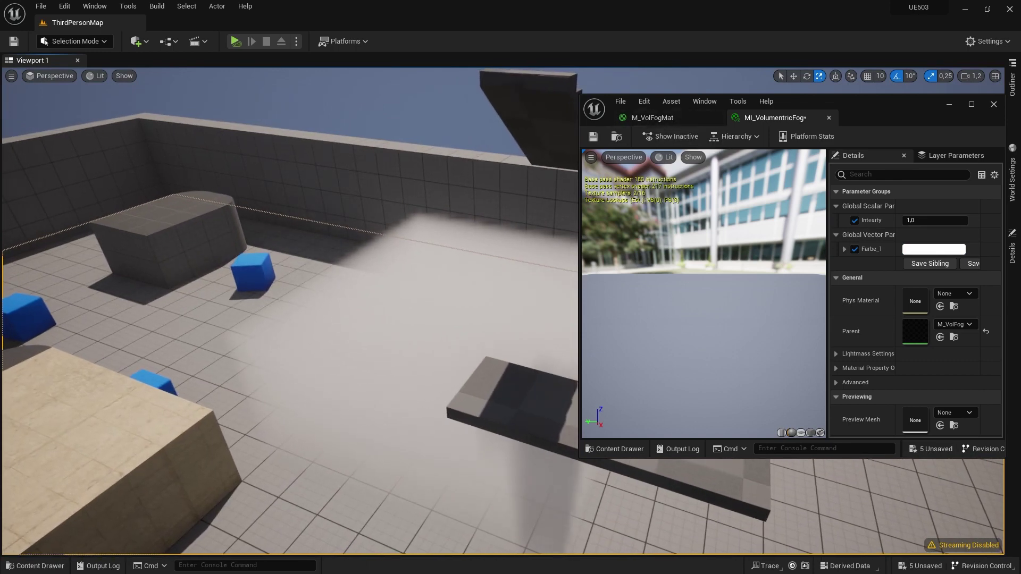
{"action": "left_click", "coordinate": [652, 117]}
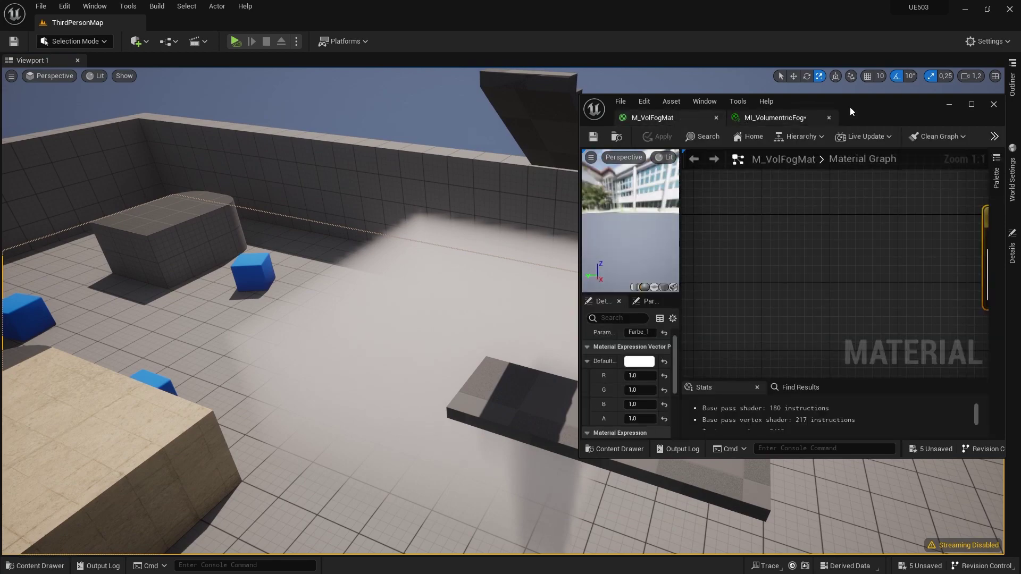
Maximize the material editor, move Farbe_1 and Intesity aside, and open node search in empty space.
{"action": "double_click", "coordinate": [851, 106]}
{"action": "scroll", "coordinate": [854, 118], "scroll_direction": "down", "scroll_amount": 3}
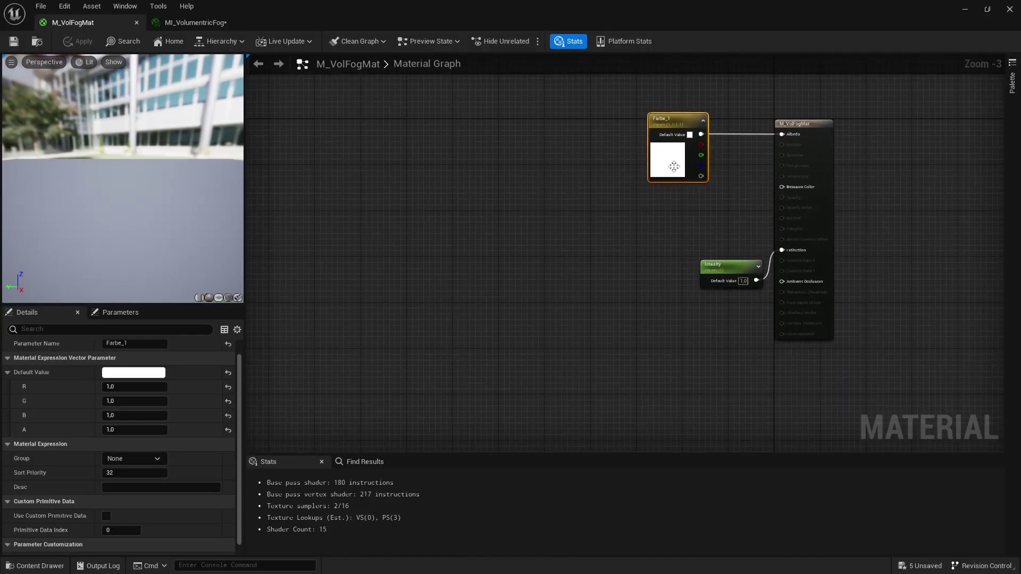
{"action": "left_click_drag", "start_coordinate": [670, 162], "coordinate": [622, 123]}
{"action": "left_click_drag", "start_coordinate": [707, 267], "coordinate": [635, 269]}
{"action": "right_click_drag", "start_coordinate": [701, 231], "coordinate": [763, 284]}
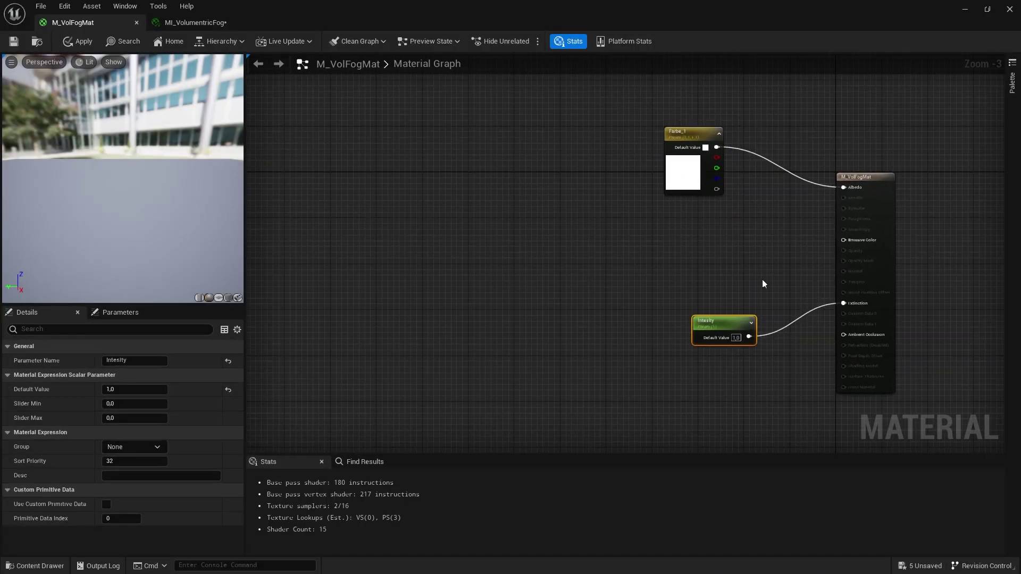
{"action": "scroll", "coordinate": [441, 247], "scroll_direction": "up", "scroll_amount": 3}
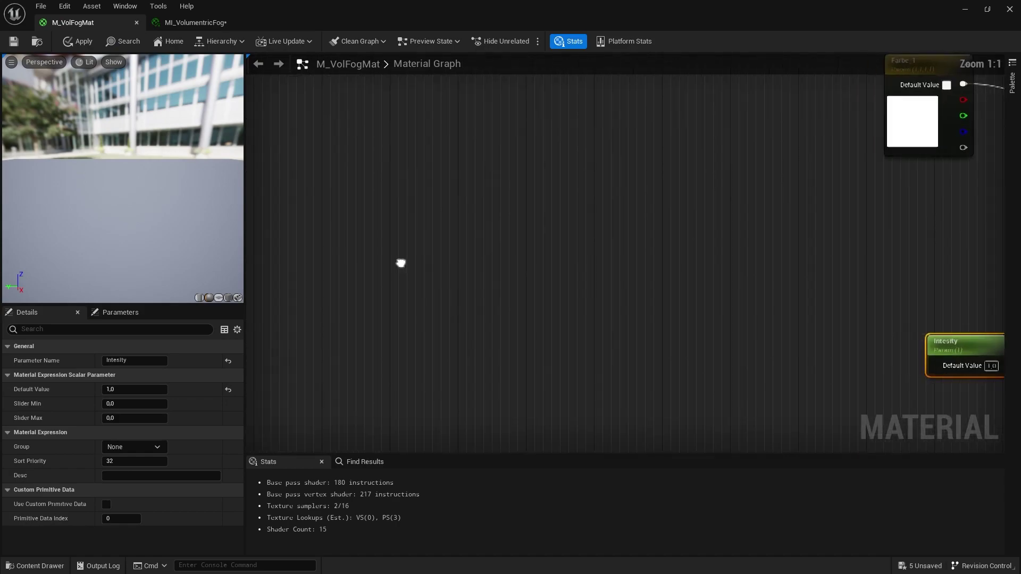
{"action": "right_click", "coordinate": [447, 280]}
Add a LocalPosition node and move it further left.
{"action": "type", "text": "local p"}
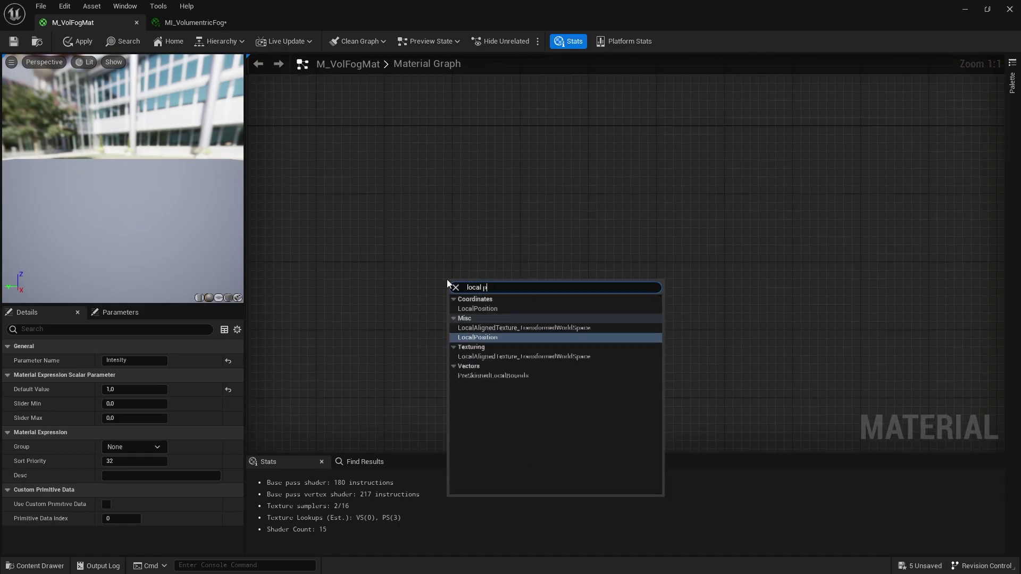
{"action": "type", "text": "os"}
{"action": "key", "text": "Return"}
{"action": "left_click_drag", "start_coordinate": [478, 300], "coordinate": [355, 300]}
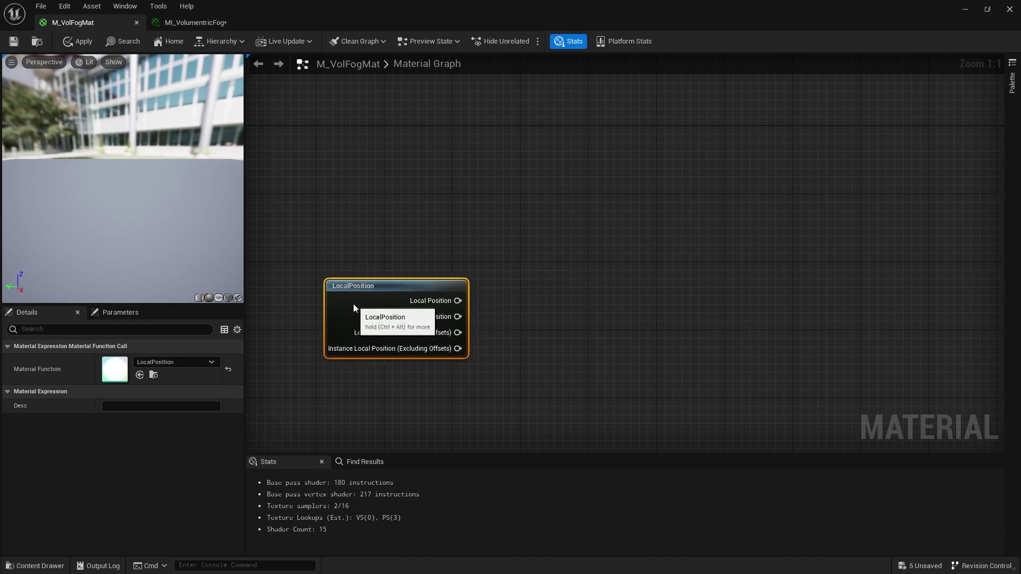
Select the LocalPosition node and pull a wire from its Instance Local Position output.
{"action": "left_click_drag", "start_coordinate": [547, 268], "coordinate": [323, 398]}
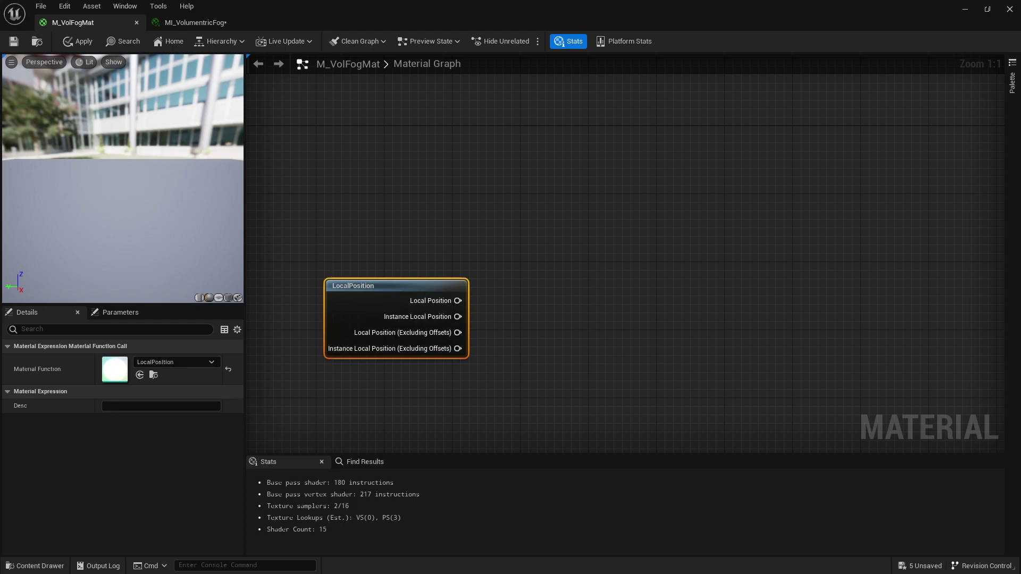
{"action": "left_click", "coordinate": [551, 241]}
{"action": "right_click_drag", "start_coordinate": [599, 242], "coordinate": [500, 273]}
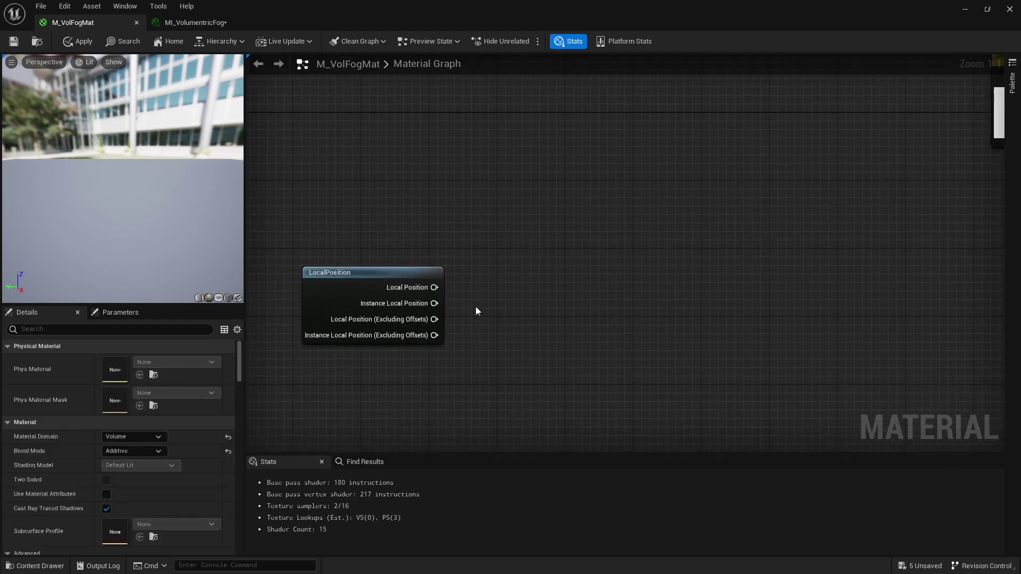
{"action": "left_click", "coordinate": [423, 302]}
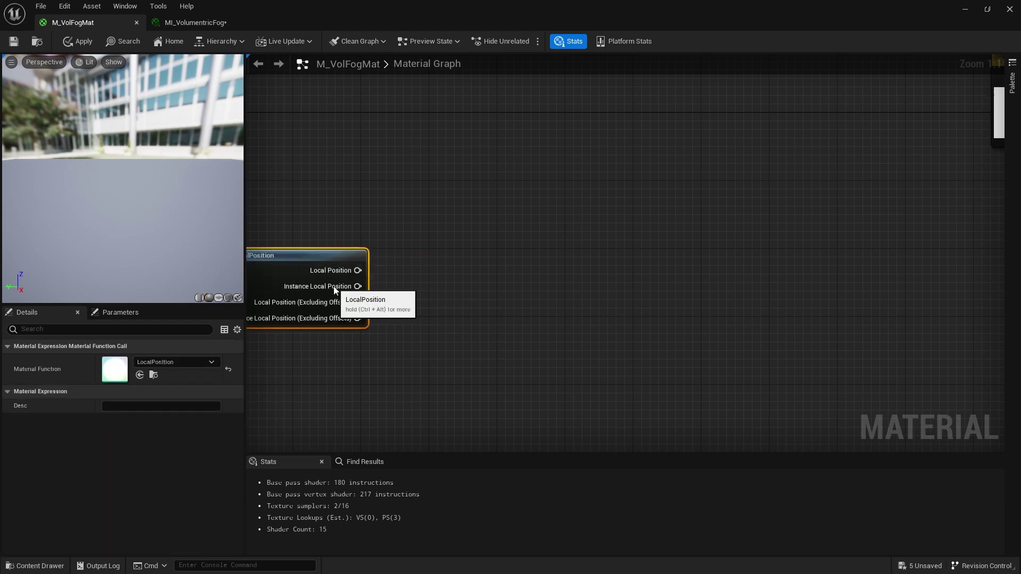
{"action": "mouse_move", "coordinate": [460, 295]}
{"action": "left_mouse_down"}
{"action": "mouse_move", "coordinate": [509, 266]}
{"action": "mouse_move", "coordinate": [560, 301]}
{"action": "left_mouse_up"}
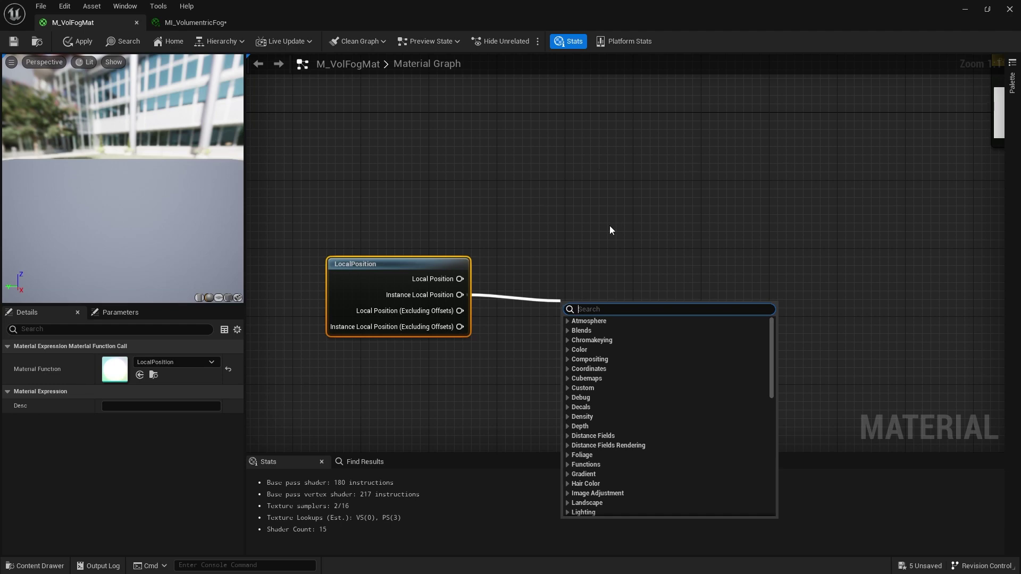
Add a Subtract node off Instance Local Position and arrange it beside LocalPosition.
{"action": "type", "text": "sub"}
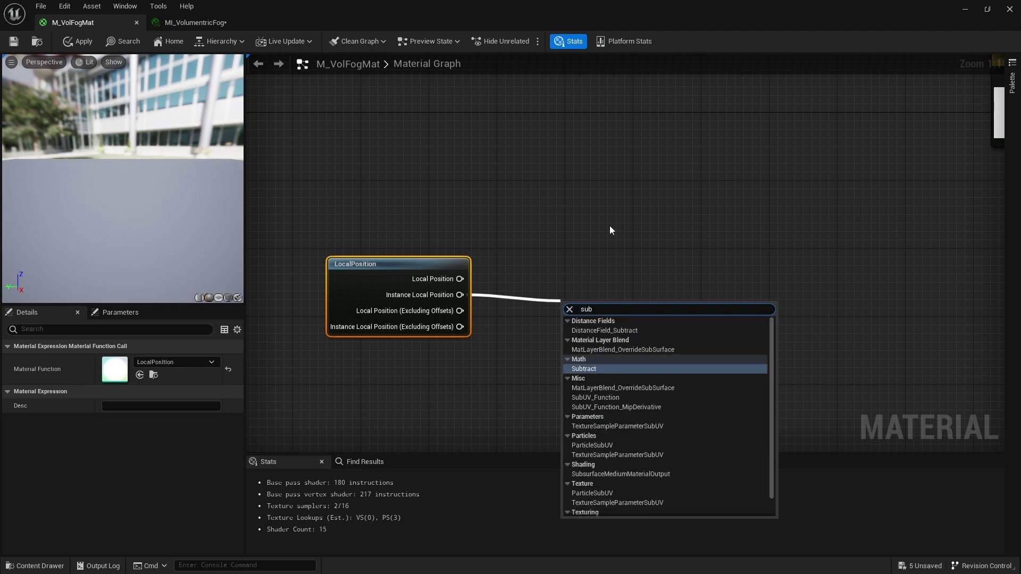
{"action": "type", "text": "tra"}
{"action": "key", "text": "Return"}
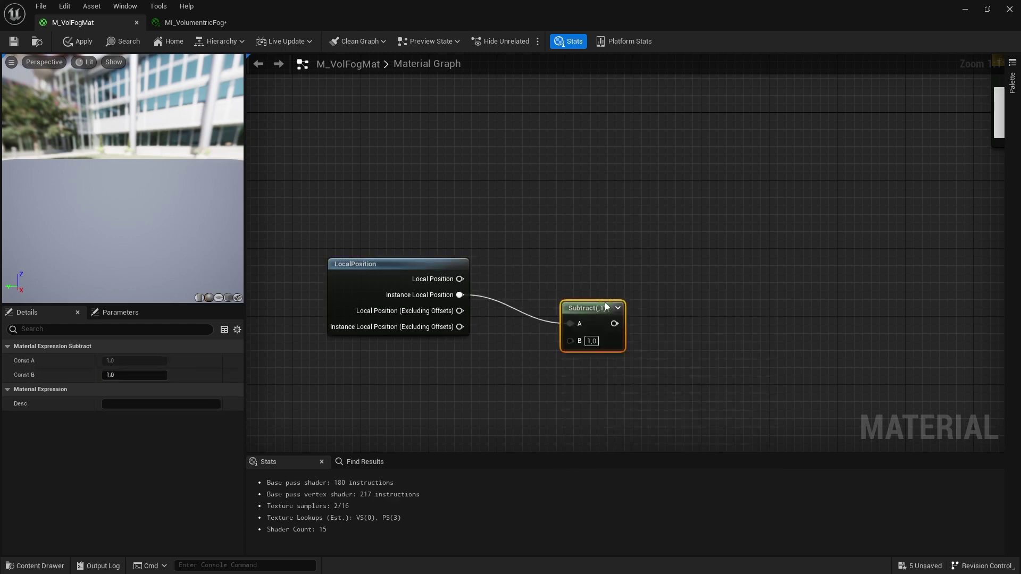
{"action": "left_click_drag", "start_coordinate": [608, 308], "coordinate": [612, 290]}
{"action": "right_click_drag", "start_coordinate": [613, 283], "coordinate": [522, 284]}
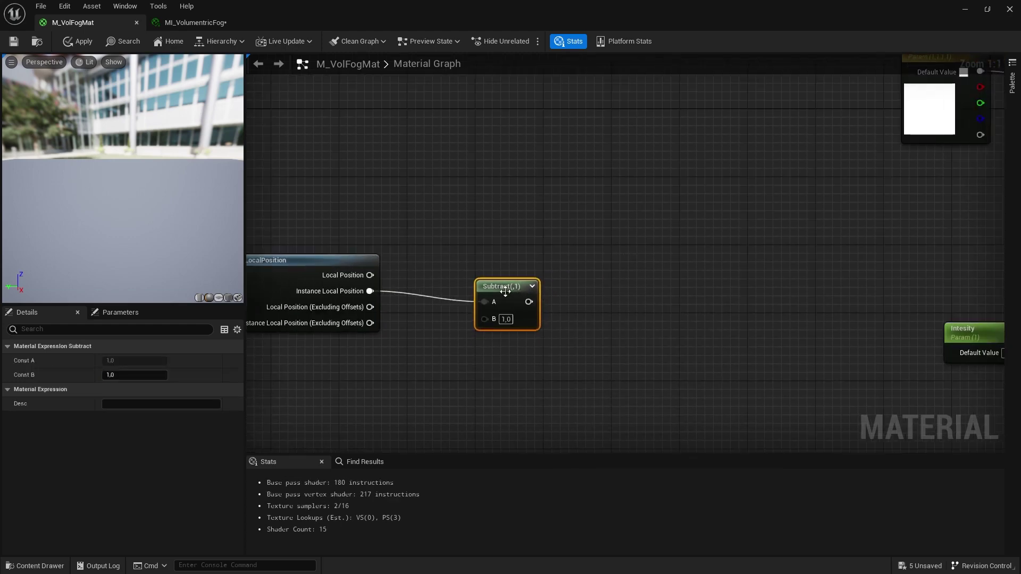
{"action": "left_click_drag", "start_coordinate": [522, 284], "coordinate": [449, 283]}
{"action": "scroll", "coordinate": [750, 226], "scroll_direction": "down", "scroll_amount": 3}
{"action": "mouse_move", "coordinate": [750, 226]}
{"action": "left_mouse_down"}
{"action": "mouse_move", "coordinate": [532, 274]}
{"action": "mouse_move", "coordinate": [269, 247]}
{"action": "left_mouse_up"}
{"action": "right_click_drag", "start_coordinate": [362, 238], "coordinate": [481, 238]}
{"action": "scroll", "coordinate": [481, 237], "scroll_direction": "up", "scroll_amount": 3}
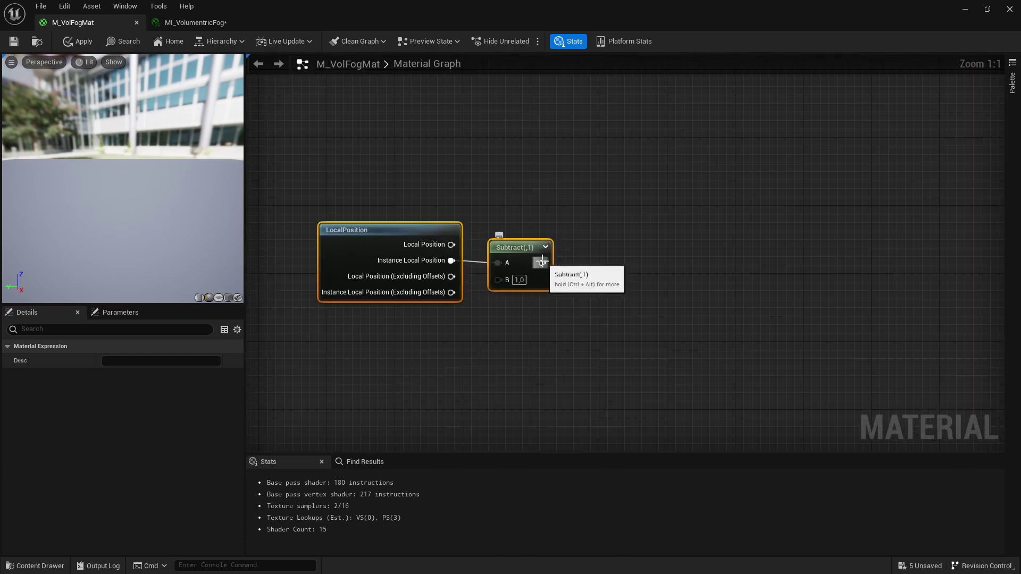
Chain a Divide node after Subtract, then feed Divide into a new Multiply node.
{"action": "mouse_move", "coordinate": [542, 263]}
{"action": "left_mouse_down"}
{"action": "mouse_move", "coordinate": [612, 260]}
{"action": "mouse_move", "coordinate": [599, 258]}
{"action": "left_mouse_up"}
{"action": "type", "text": "divide"}
{"action": "key", "text": "Return"}
{"action": "right_click_drag", "start_coordinate": [640, 244], "coordinate": [589, 240]}
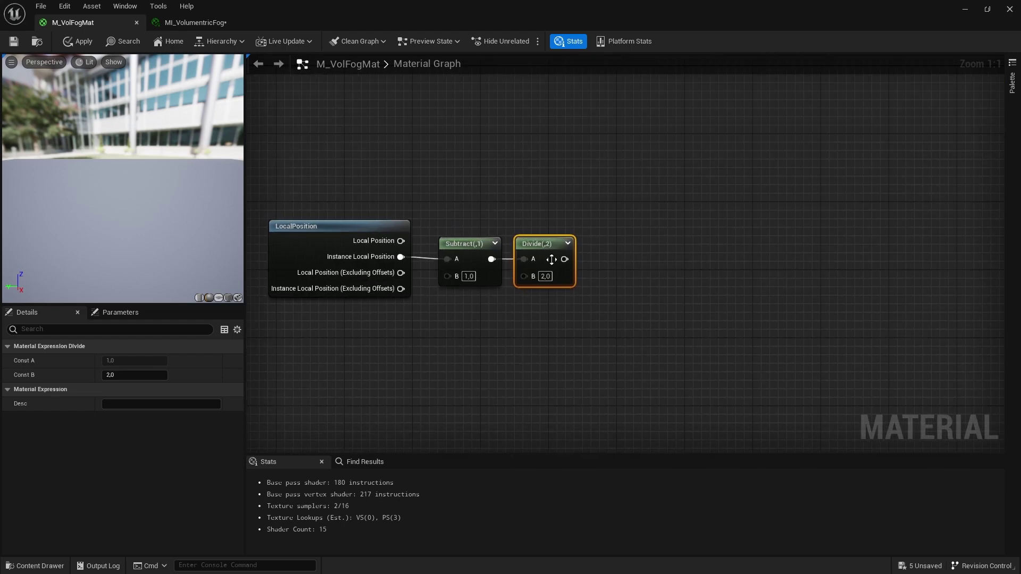
{"action": "left_click", "coordinate": [617, 248]}
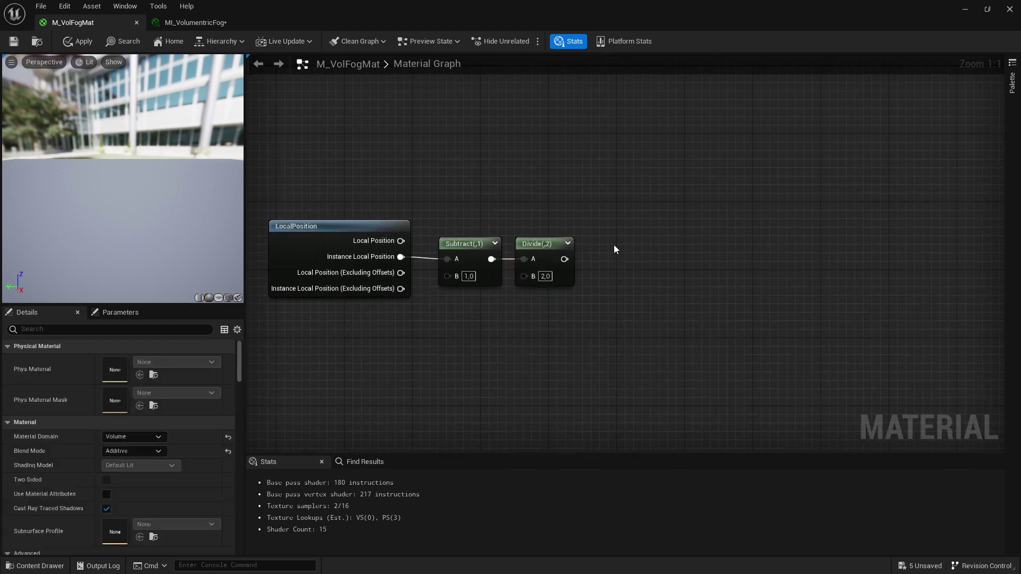
{"action": "left_click", "coordinate": [611, 246]}
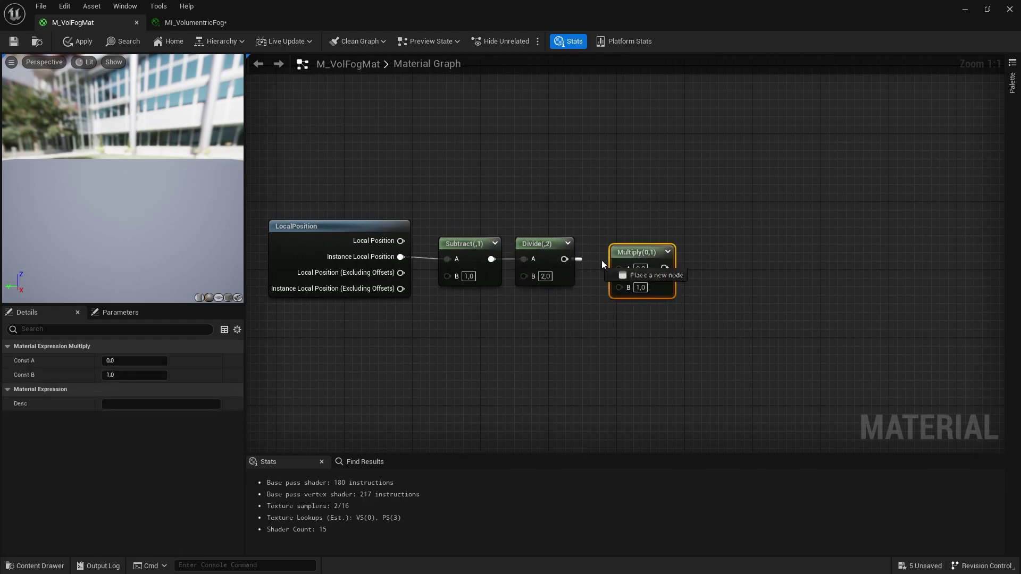
{"action": "mouse_move", "coordinate": [564, 259]}
{"action": "left_mouse_down"}
{"action": "mouse_move", "coordinate": [620, 260]}
{"action": "mouse_move", "coordinate": [628, 248]}
{"action": "left_mouse_up"}
Add a 1-x node after Multiply and feed it into a second Multiply's A input.
{"action": "right_click_drag", "start_coordinate": [724, 233], "coordinate": [693, 232]}
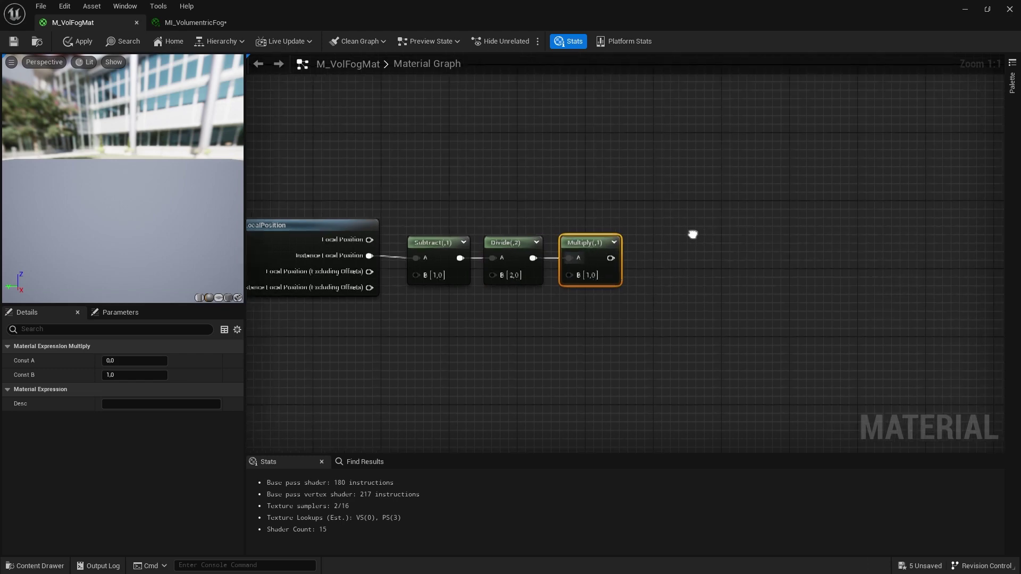
{"action": "left_click_drag", "start_coordinate": [611, 258], "coordinate": [676, 248]}
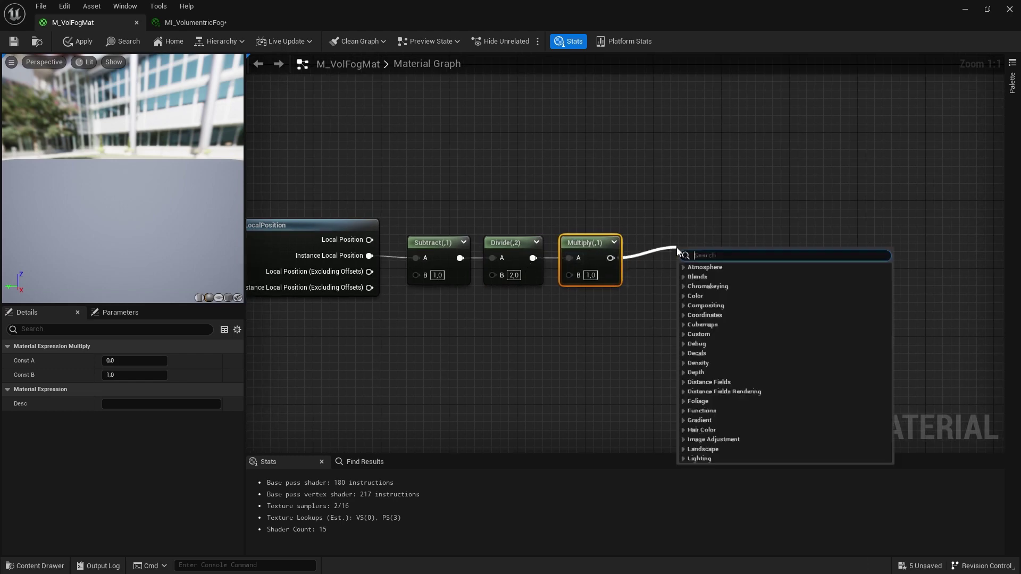
{"action": "type", "text": "onemis"}
{"action": "key", "text": "BackSpace"}
{"action": "key", "text": "Return"}
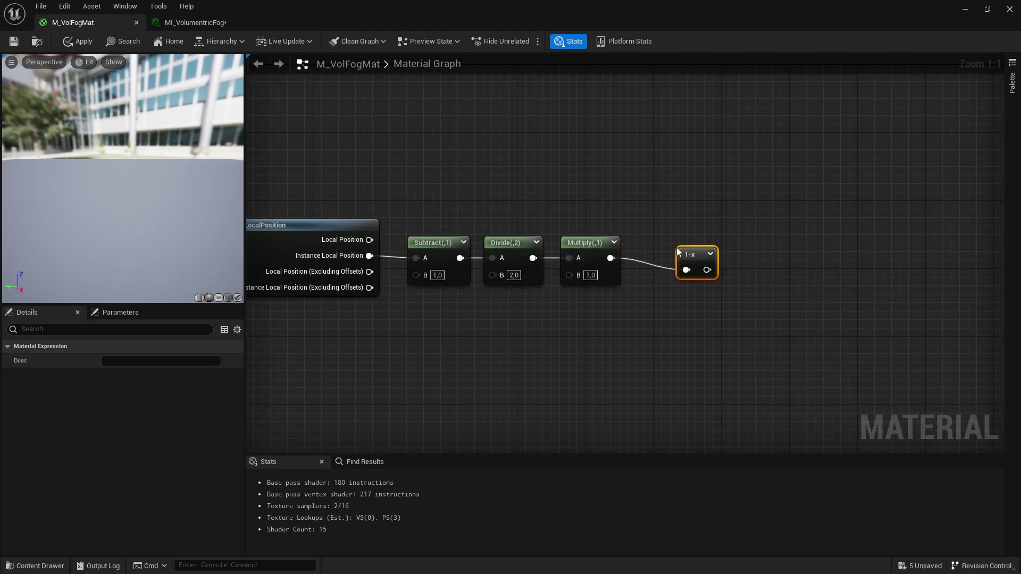
{"action": "left_click", "coordinate": [570, 226]}
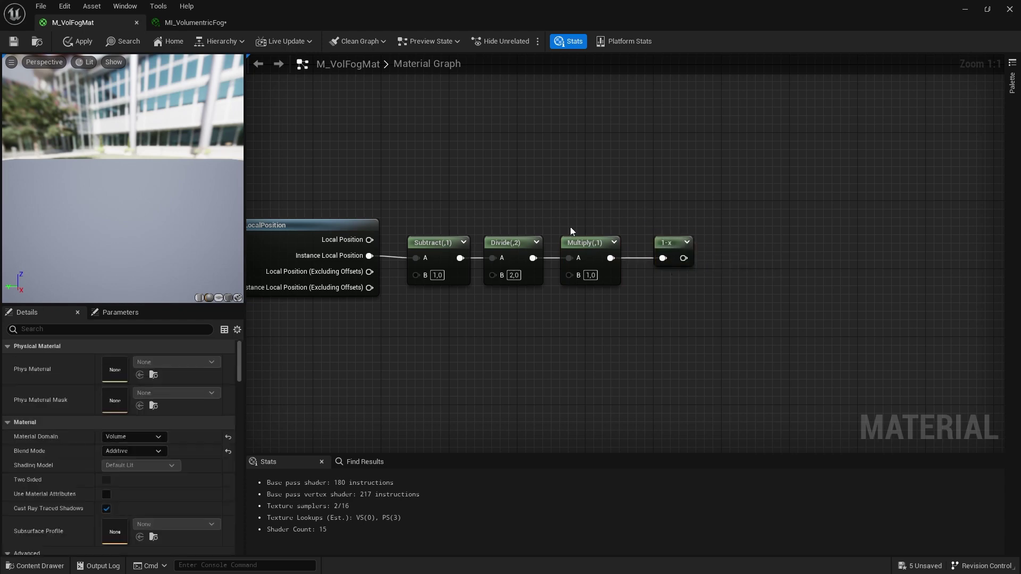
{"action": "right_click_drag", "start_coordinate": [552, 226], "coordinate": [584, 225]}
{"action": "right_click_drag", "start_coordinate": [688, 266], "coordinate": [726, 284]}
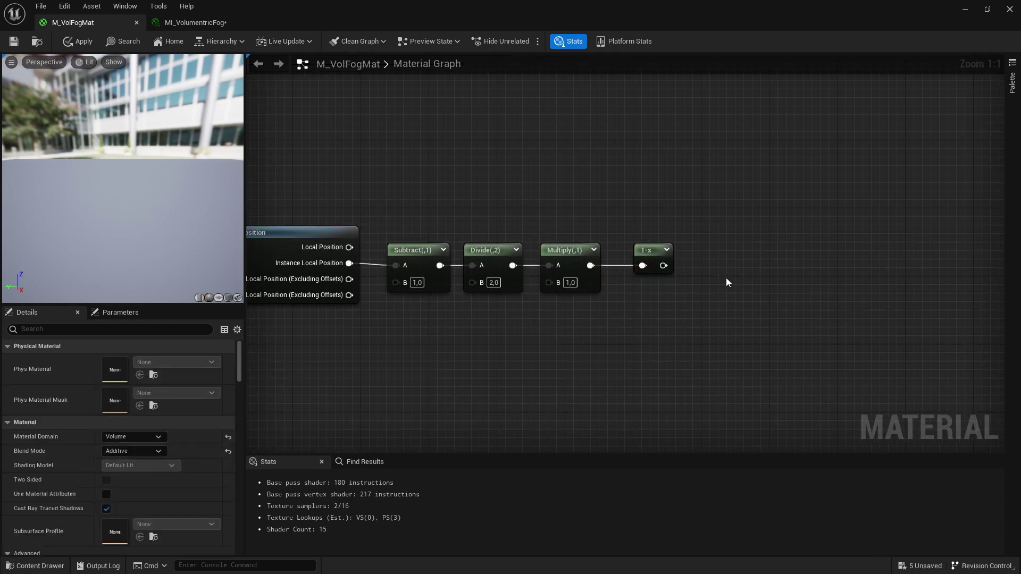
{"action": "left_click", "coordinate": [720, 252]}
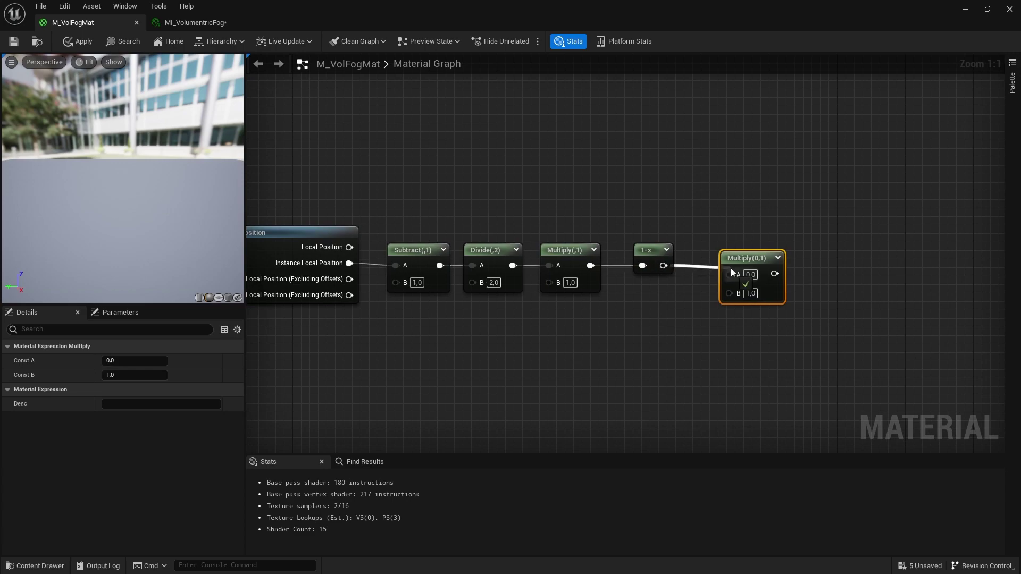
{"action": "mouse_move", "coordinate": [664, 266]}
{"action": "left_mouse_down"}
{"action": "mouse_move", "coordinate": [729, 274]}
{"action": "mouse_move", "coordinate": [765, 308]}
{"action": "left_mouse_up"}
{"action": "left_click", "coordinate": [513, 347]}
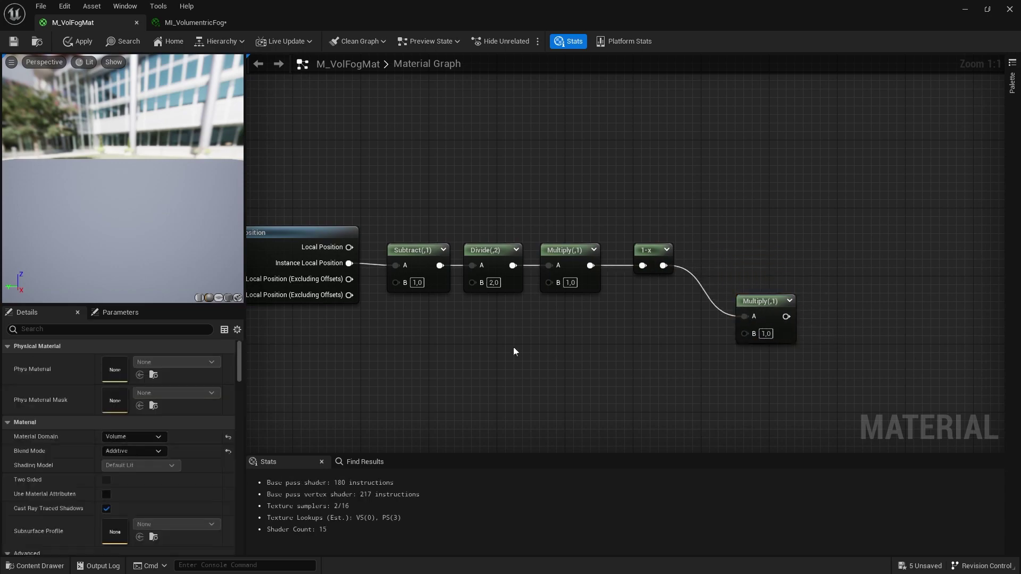
{"action": "right_click_drag", "start_coordinate": [514, 348], "coordinate": [576, 342]}
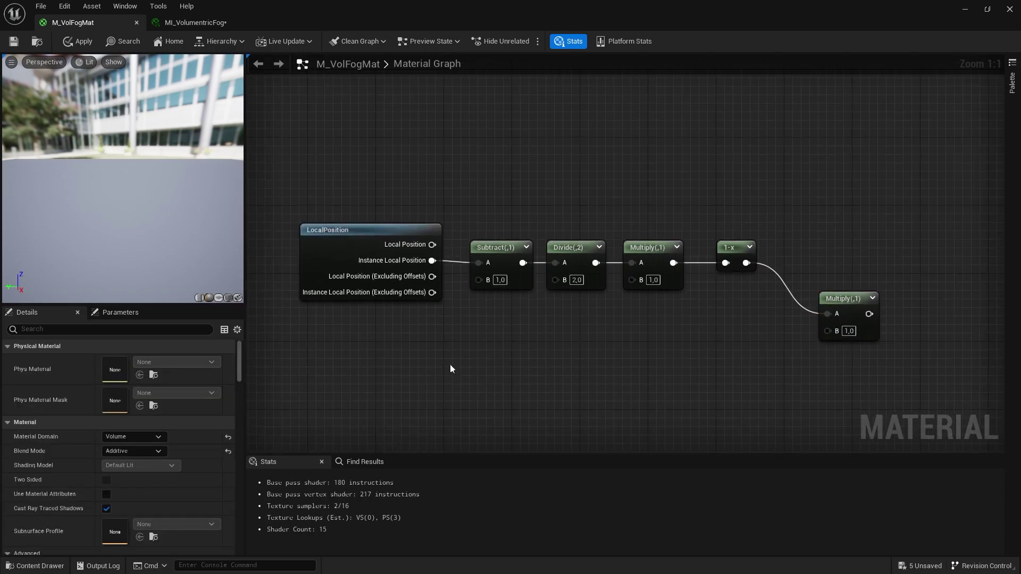
{"action": "right_click", "coordinate": [400, 388]}
{"action": "key", "text": "Escape"}
Add an ObjectLocalBounds node feeding Local Bounds Minimum into Subtract's B input.
{"action": "right_click_drag", "start_coordinate": [408, 309], "coordinate": [452, 297]}
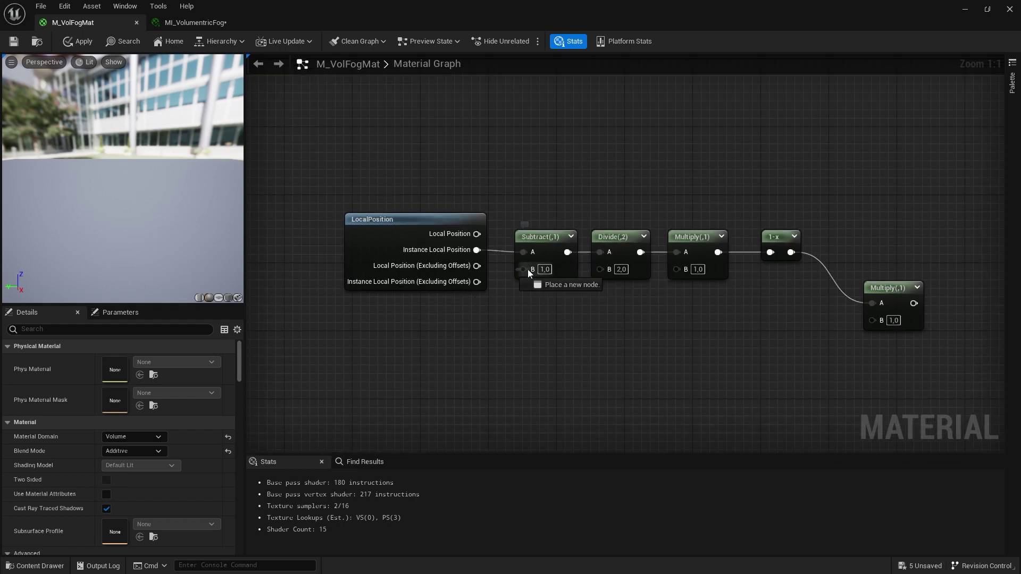
{"action": "left_click_drag", "start_coordinate": [528, 269], "coordinate": [439, 346]}
{"action": "type", "text": "obje"}
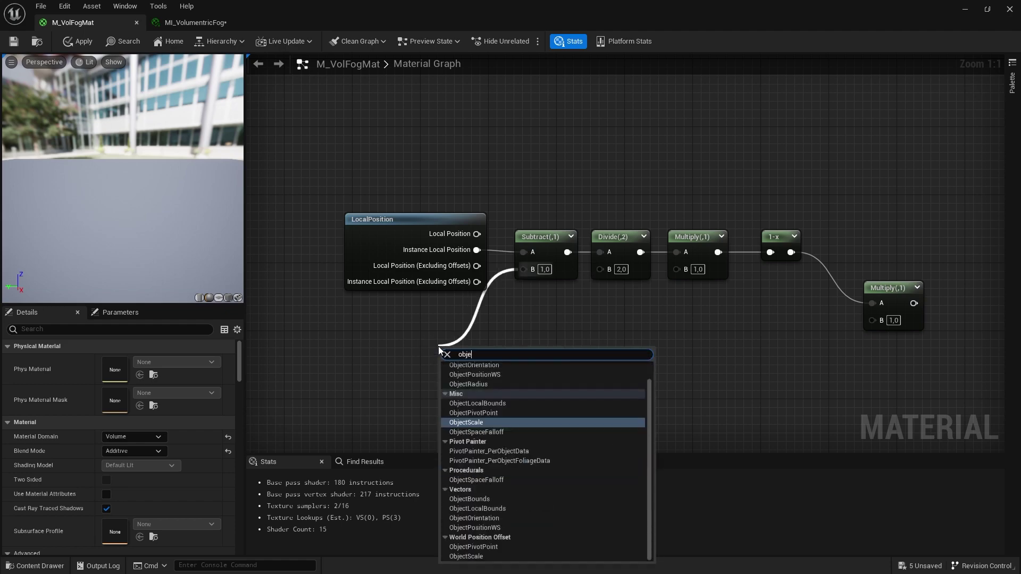
{"action": "type", "text": "ctlocal"}
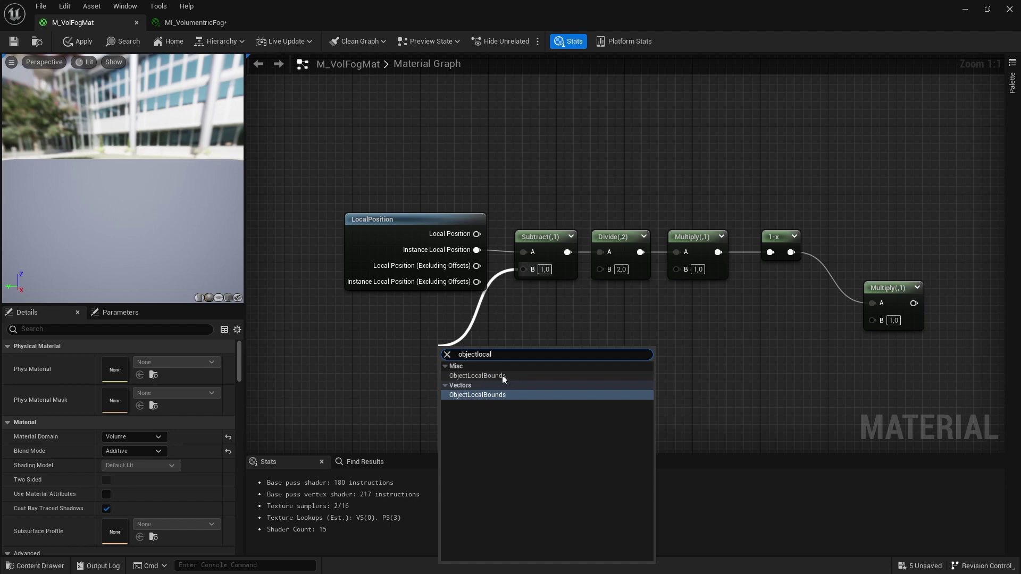
{"action": "left_click", "coordinate": [464, 376]}
{"action": "left_click_drag", "start_coordinate": [483, 357], "coordinate": [456, 316]}
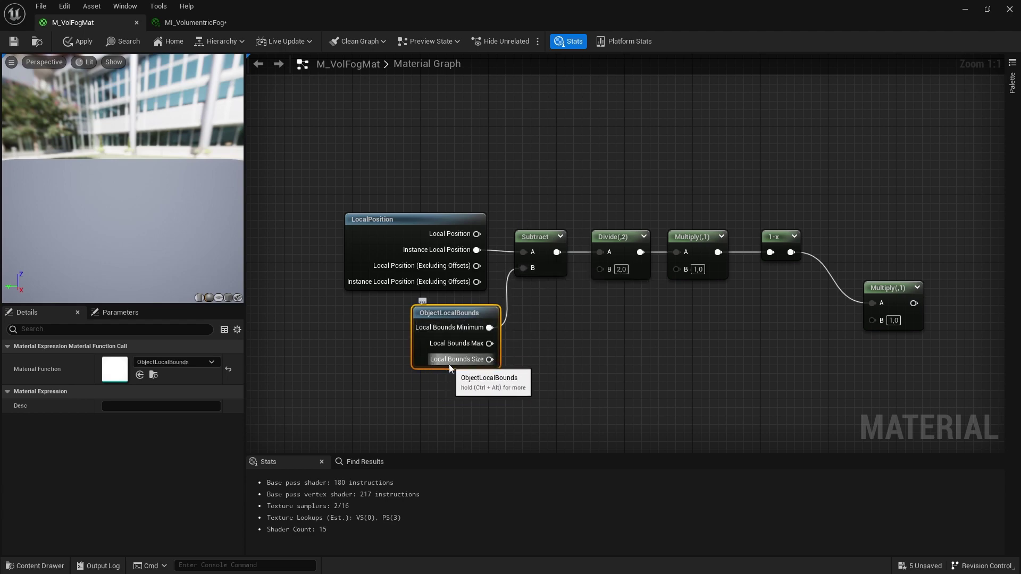
Connect ObjectLocalBounds' Local Bounds Size output to Divide's B input.
{"action": "mouse_move", "coordinate": [448, 365]}
{"action": "left_mouse_down"}
{"action": "mouse_move", "coordinate": [436, 353]}
{"action": "mouse_move", "coordinate": [601, 268]}
{"action": "left_mouse_up"}
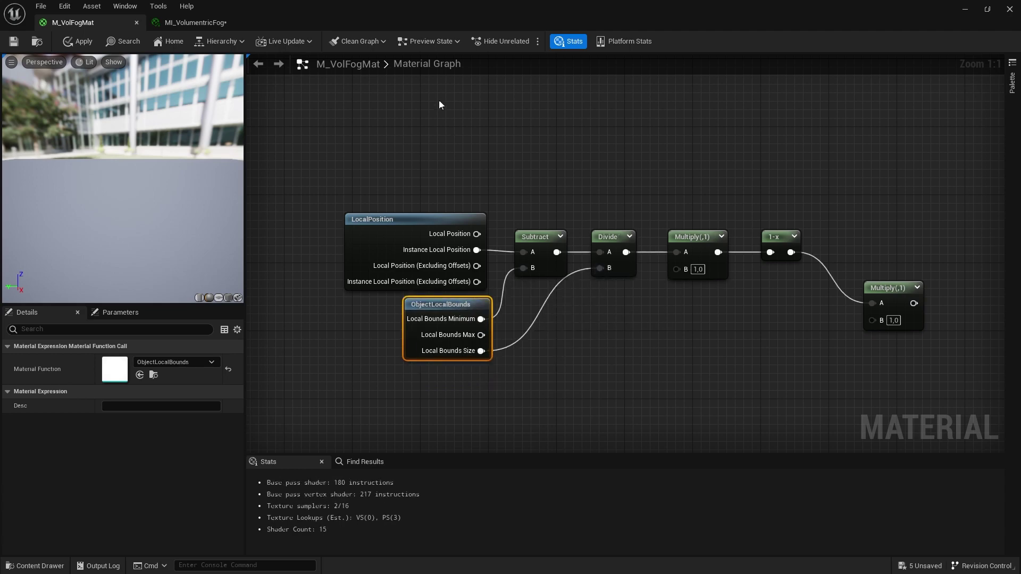
{"action": "right_click_drag", "start_coordinate": [623, 286], "coordinate": [561, 285]}
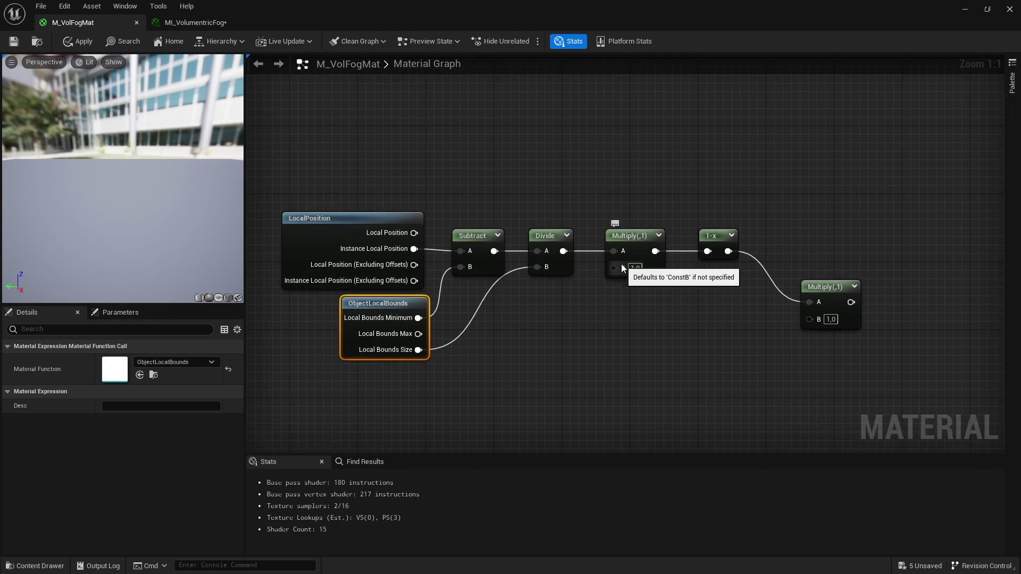
{"action": "mouse_move", "coordinate": [622, 267]}
{"action": "left_mouse_down"}
{"action": "mouse_move", "coordinate": [592, 310]}
{"action": "mouse_move", "coordinate": [557, 316]}
{"action": "left_mouse_up"}
Add a ScalarParameter named FogHeight (default 0.0) into the first Multiply's B input and reposition it.
{"action": "type", "text": "sca"}
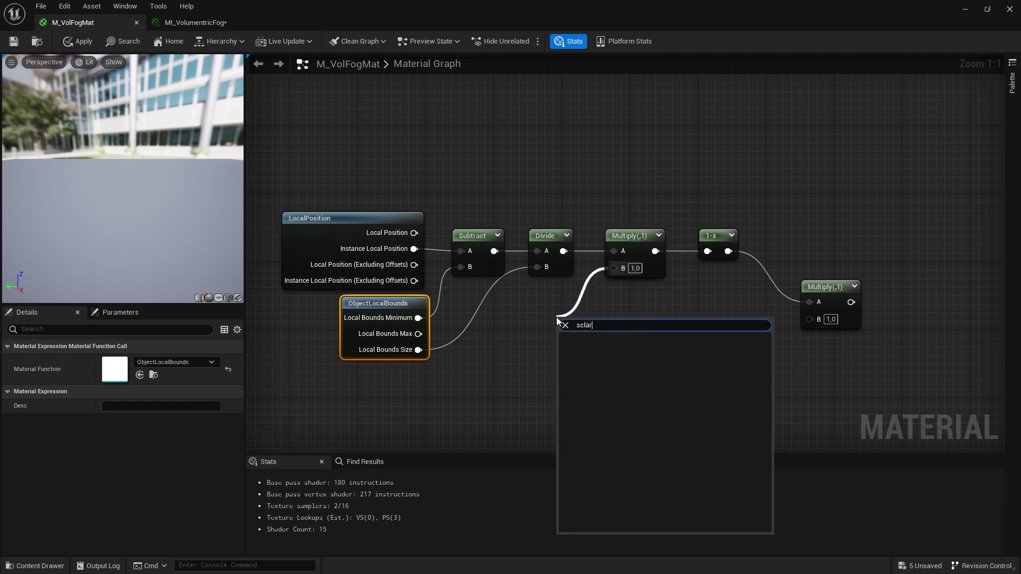
{"action": "type", "text": "l"}
{"action": "key", "text": "Return"}
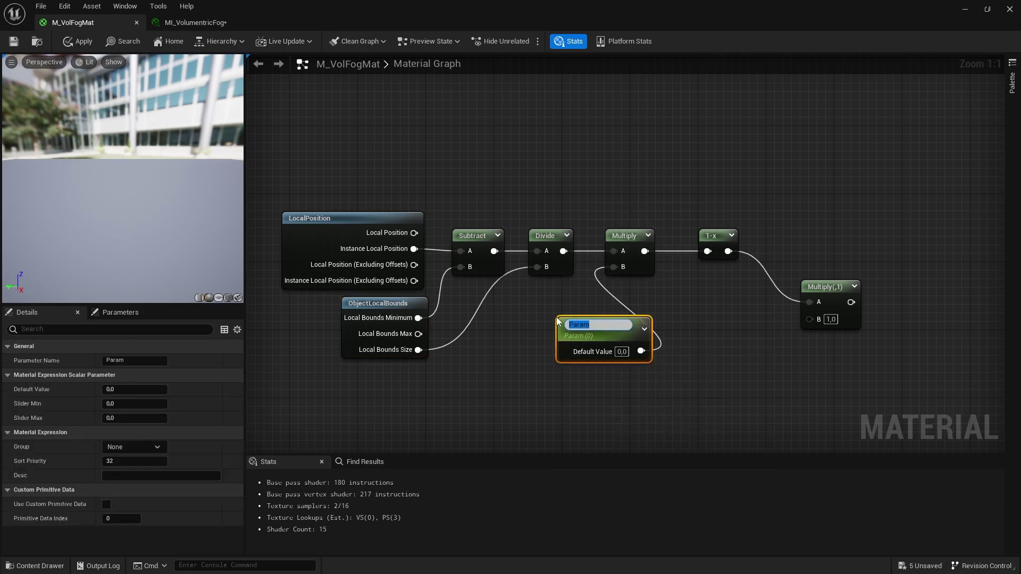
{"action": "type", "text": "FogH"}
{"action": "type", "text": "eight"}
{"action": "key", "text": "Return"}
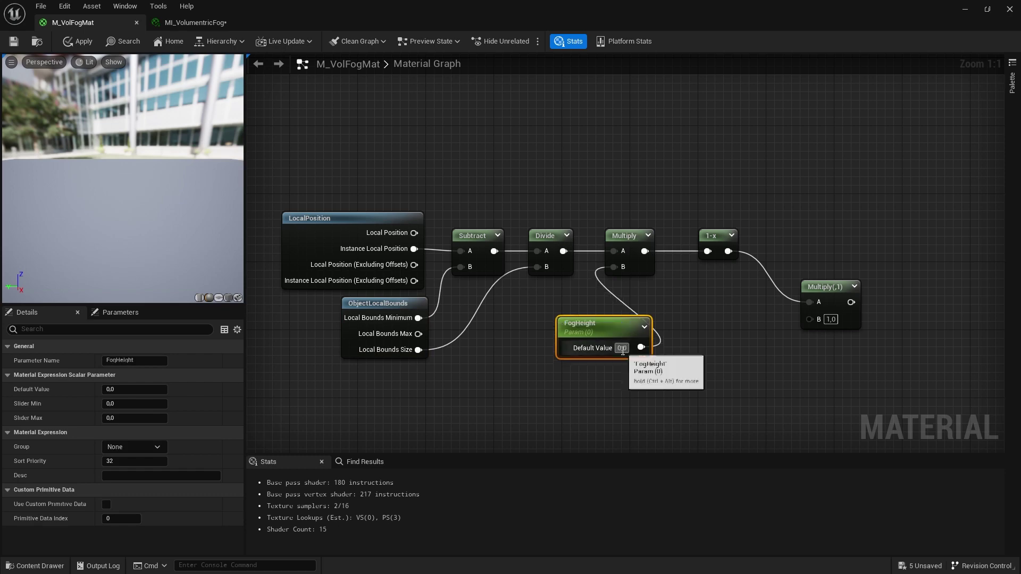
{"action": "left_click_drag", "start_coordinate": [610, 337], "coordinate": [555, 308]}
{"action": "left_click", "coordinate": [597, 313]}
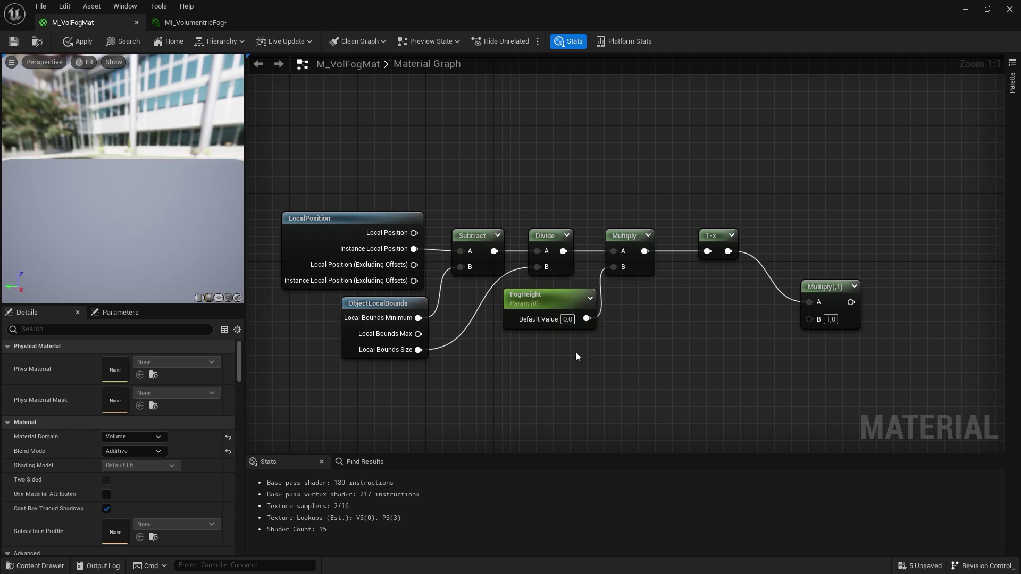
{"action": "right_click_drag", "start_coordinate": [575, 352], "coordinate": [581, 343]}
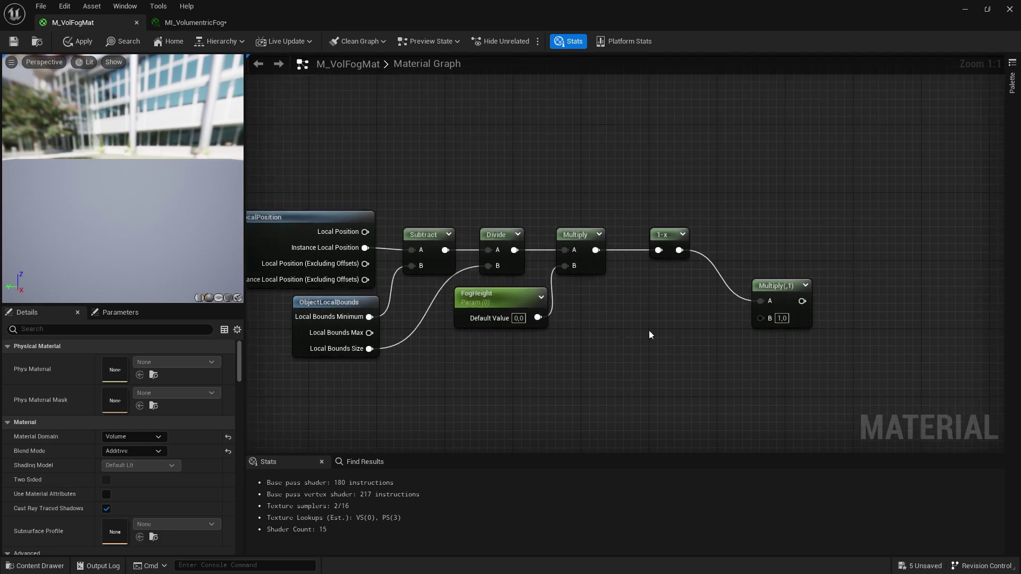
{"action": "right_click_drag", "start_coordinate": [701, 240], "coordinate": [576, 220]}
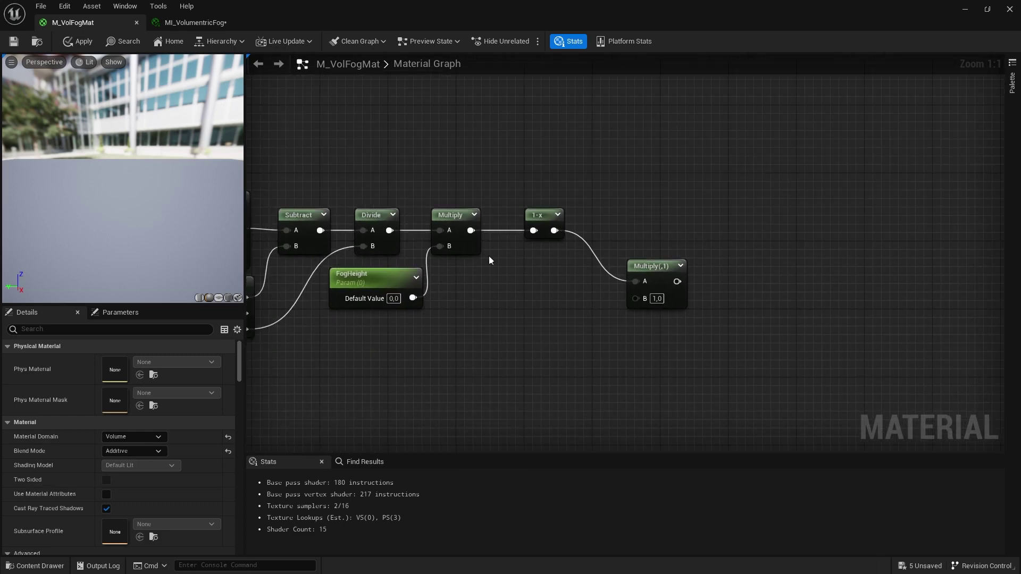
Line up the node chain and plug the Intesity parameter into the final Multiply's B input.
{"action": "left_click_drag", "start_coordinate": [652, 288], "coordinate": [643, 236]}
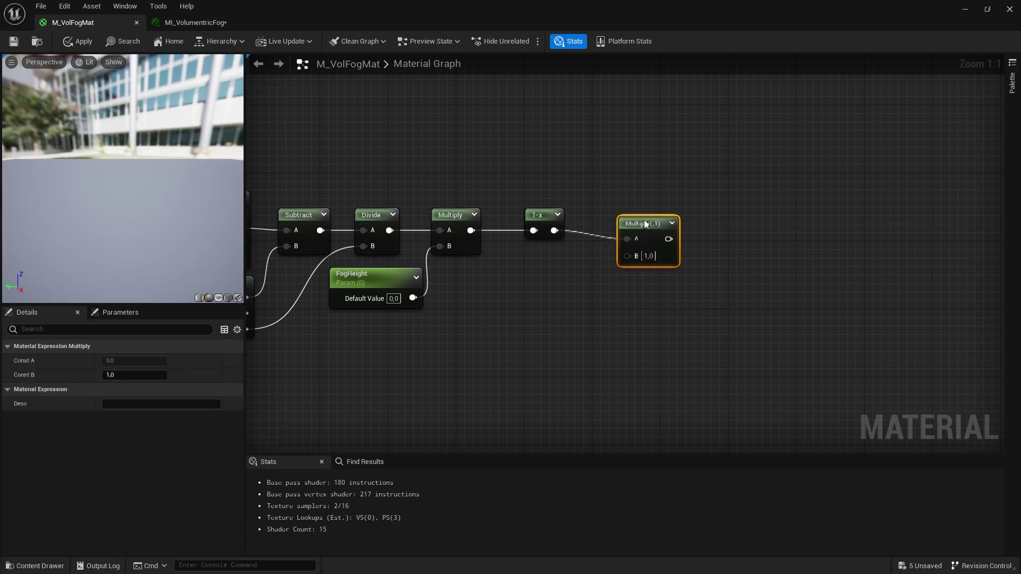
{"action": "scroll", "coordinate": [561, 268], "scroll_direction": "down", "scroll_amount": 4}
{"action": "key", "text": "ctrl+a"}
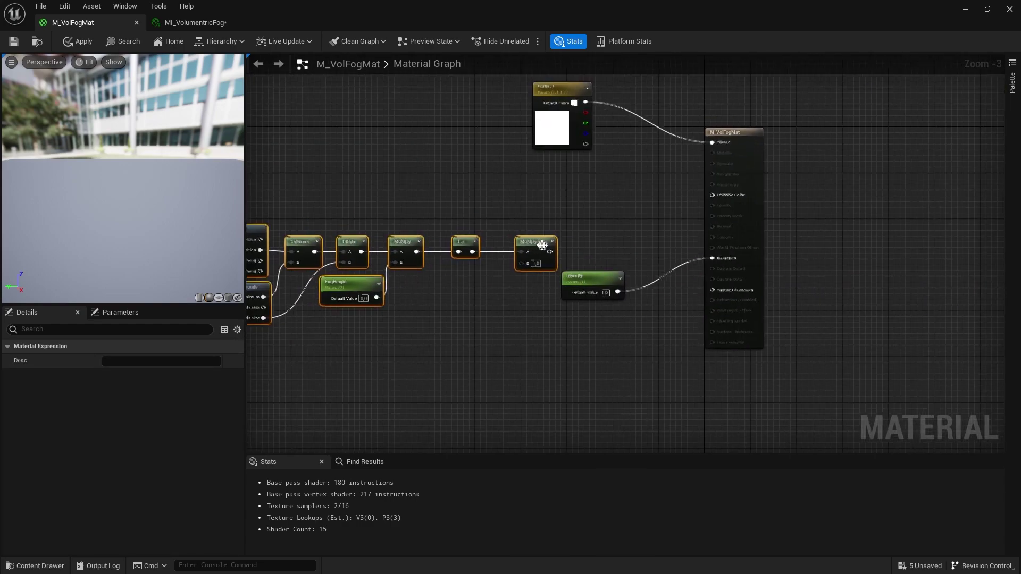
{"action": "scroll", "coordinate": [524, 244], "scroll_direction": "up", "scroll_amount": 2}
{"action": "left_click_drag", "start_coordinate": [524, 244], "coordinate": [632, 244]}
{"action": "scroll", "coordinate": [614, 331], "scroll_direction": "up", "scroll_amount": 1}
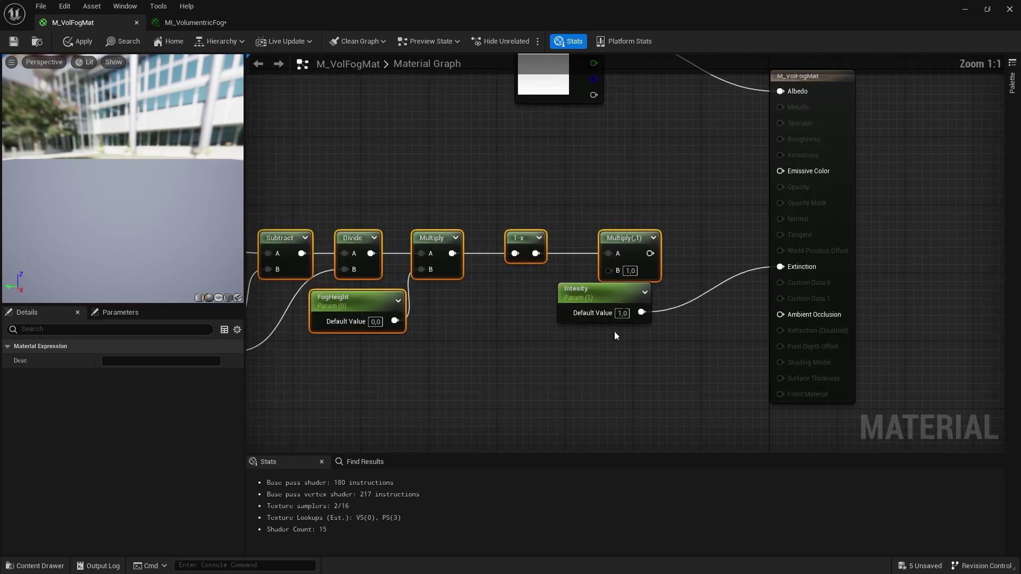
{"action": "left_click", "coordinate": [614, 331]}
{"action": "mouse_move", "coordinate": [612, 291]}
{"action": "left_mouse_down"}
{"action": "mouse_move", "coordinate": [507, 300]}
{"action": "mouse_move", "coordinate": [578, 301]}
{"action": "mouse_move", "coordinate": [608, 270]}
{"action": "left_mouse_up"}
{"action": "left_click_drag", "start_coordinate": [520, 298], "coordinate": [538, 282]}
{"action": "double_click", "coordinate": [538, 282]}
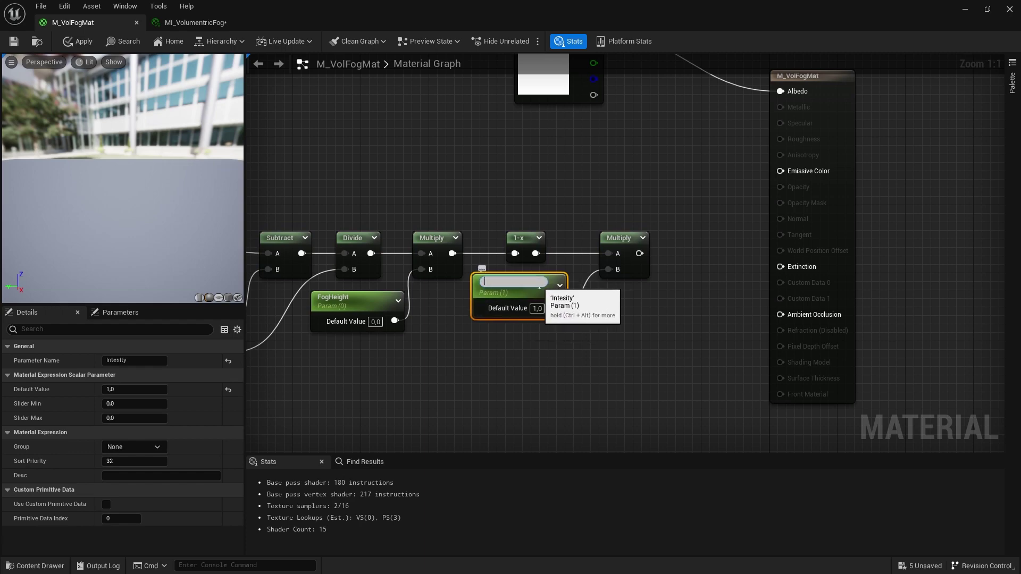
{"action": "left_click", "coordinate": [627, 342]}
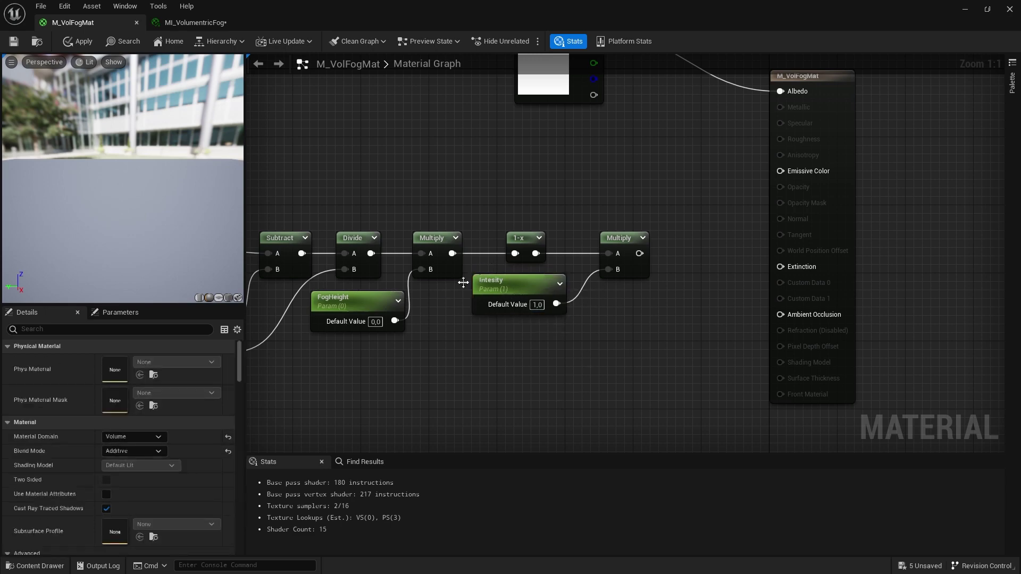
Wire the last Multiply into Extinction, tidy the fog density chain, and restore the editor window.
{"action": "mouse_move", "coordinate": [635, 263]}
{"action": "right_mouse_down"}
{"action": "mouse_move", "coordinate": [819, 258]}
{"action": "mouse_move", "coordinate": [627, 250]}
{"action": "right_mouse_up"}
{"action": "left_click_drag", "start_coordinate": [632, 242], "coordinate": [771, 256]}
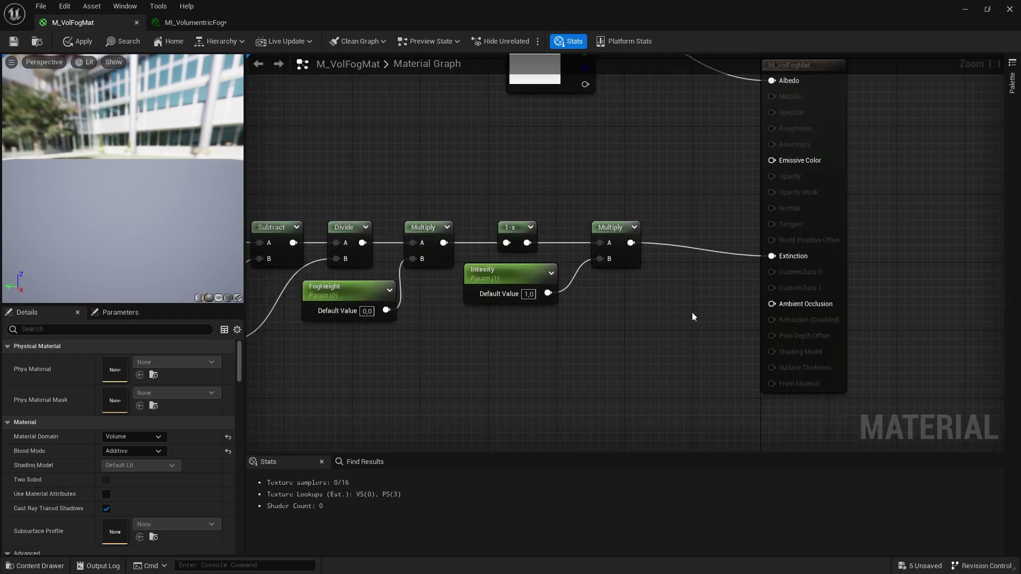
{"action": "scroll", "coordinate": [738, 156], "scroll_direction": "down", "scroll_amount": 3}
{"action": "left_click_drag", "start_coordinate": [822, 159], "coordinate": [375, 290]}
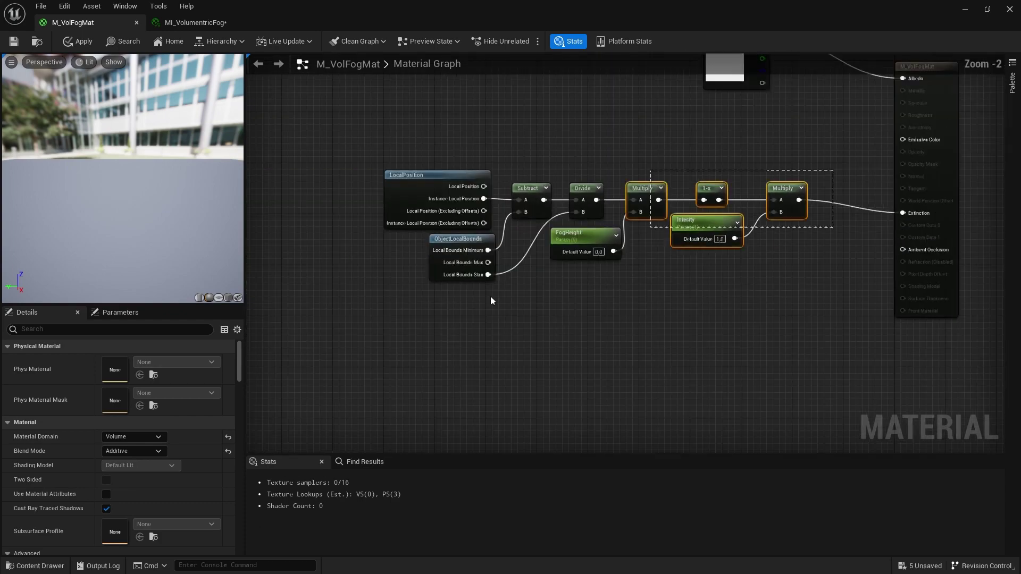
{"action": "left_click_drag", "start_coordinate": [438, 199], "coordinate": [434, 201]}
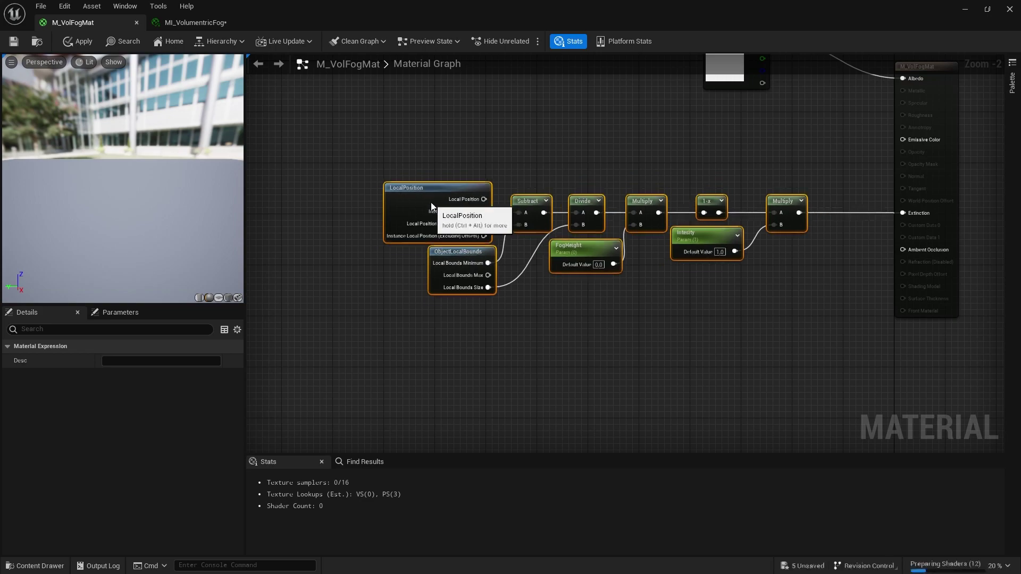
{"action": "left_click", "coordinate": [374, 289]}
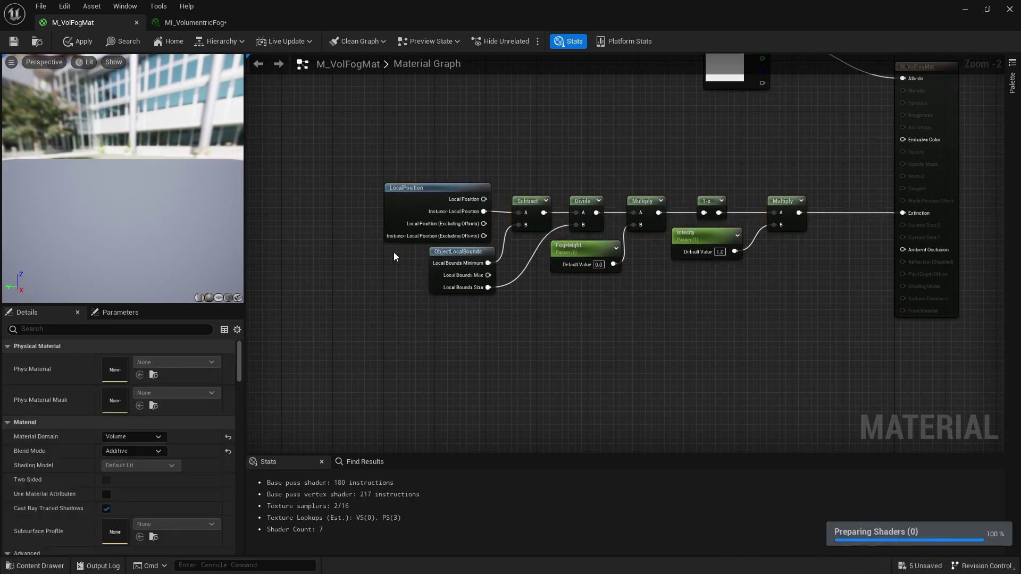
{"action": "double_click", "coordinate": [449, 5]}
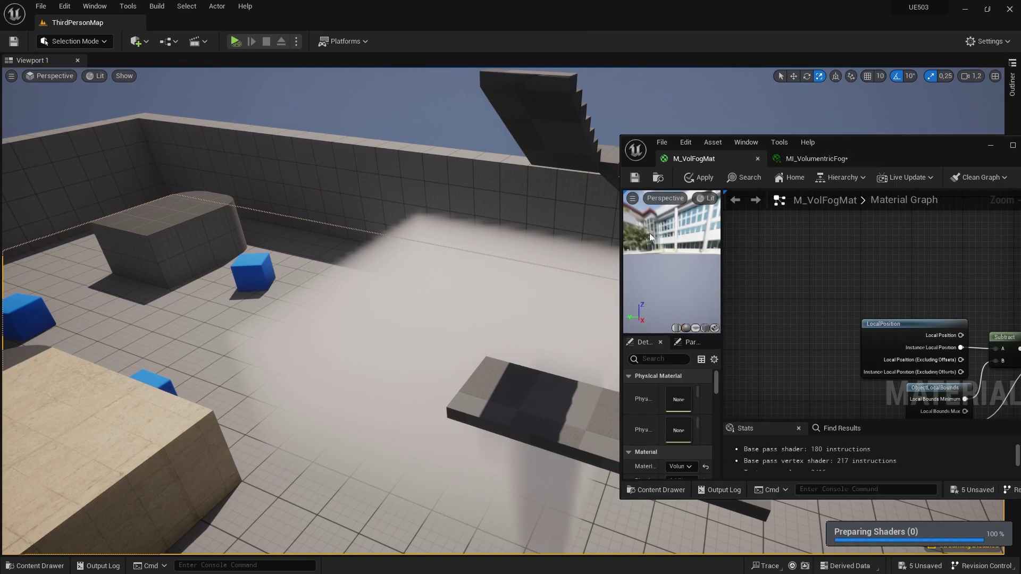
Save M_VolFogMat, then enable and raise FogHeight in MI_VolumentricFog.
{"action": "left_click", "coordinate": [634, 177]}
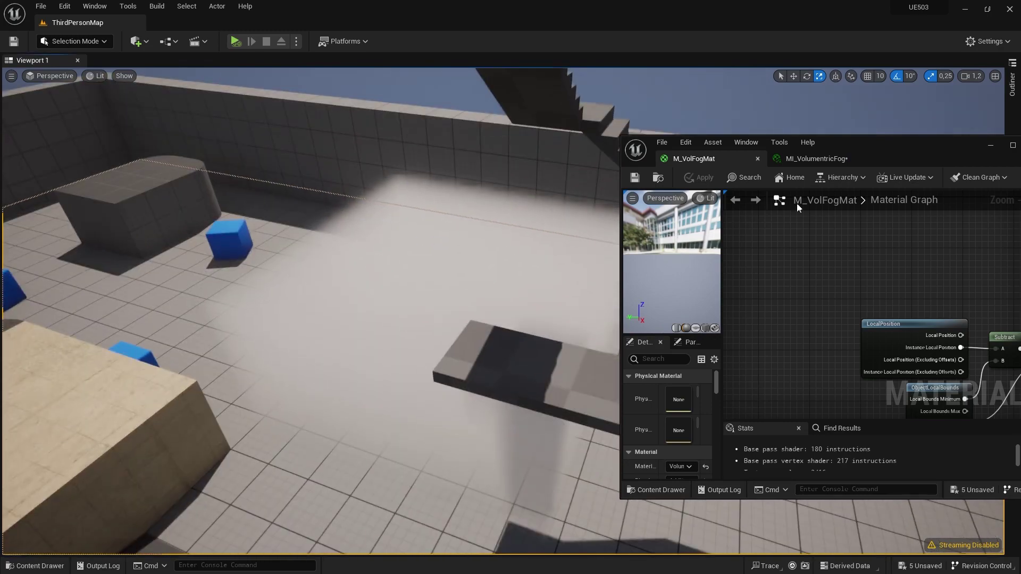
{"action": "left_click", "coordinate": [857, 156]}
{"action": "left_click_drag", "start_coordinate": [860, 155], "coordinate": [790, 146]}
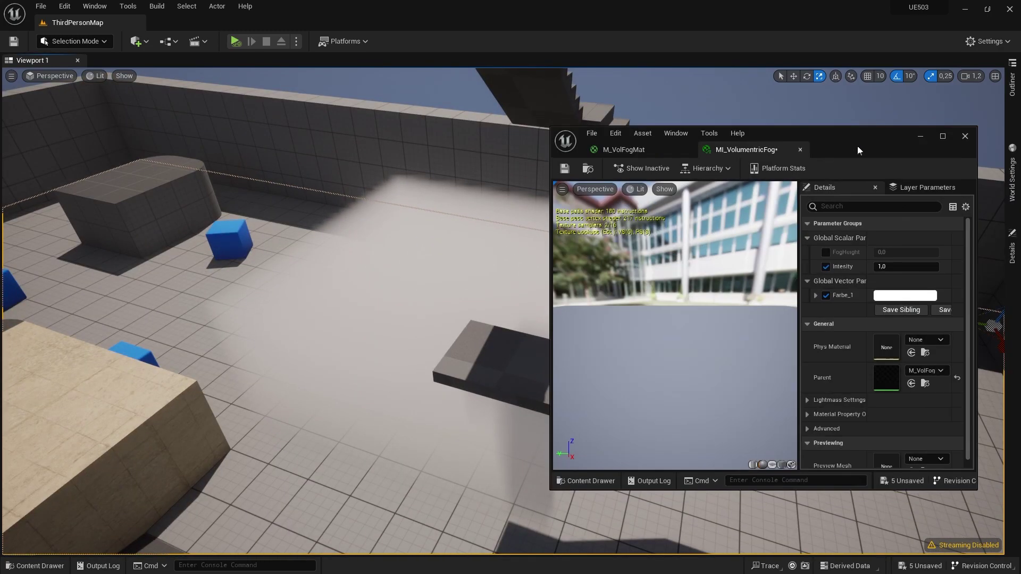
{"action": "left_click", "coordinate": [826, 253]}
{"action": "left_click_drag", "start_coordinate": [895, 252], "coordinate": [888, 250]}
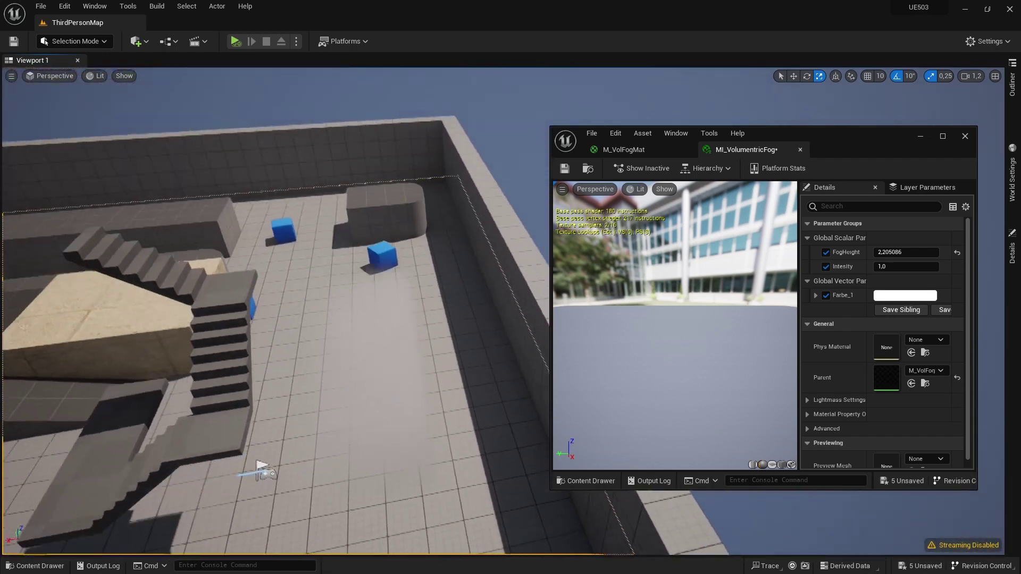
Rotate the fog volume 90° around Z, raise it, and shift it right.
{"action": "key", "text": "w"}
{"action": "key", "text": "e"}
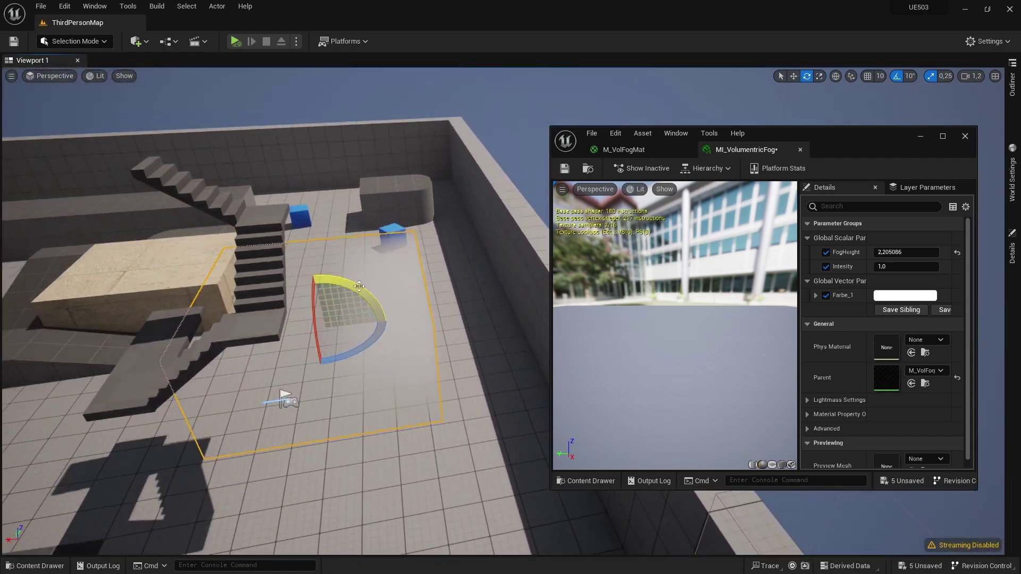
{"action": "left_click_drag", "start_coordinate": [314, 277], "coordinate": [266, 335]}
{"action": "key", "text": "w"}
{"action": "mouse_move", "coordinate": [310, 288]}
{"action": "left_mouse_down"}
{"action": "mouse_move", "coordinate": [304, 254]}
{"action": "mouse_move", "coordinate": [291, 304]}
{"action": "left_mouse_up"}
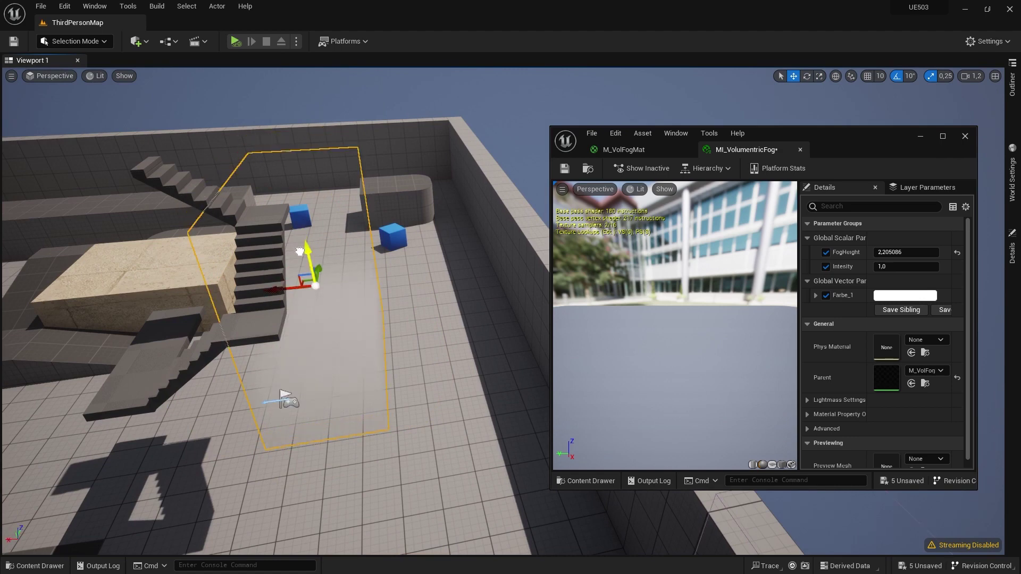
{"action": "key", "text": "r"}
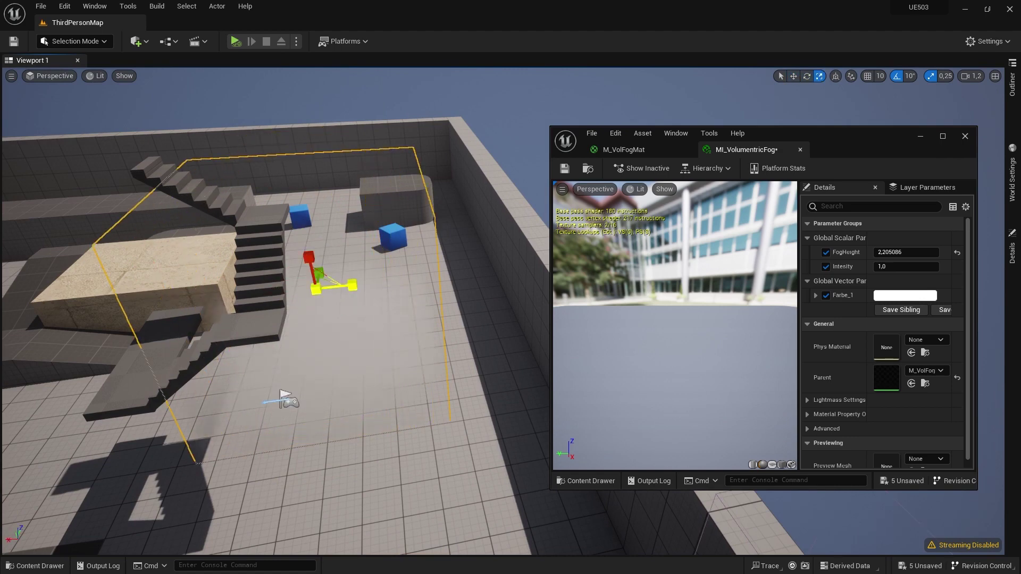
{"action": "key", "text": "w"}
{"action": "left_click_drag", "start_coordinate": [228, 276], "coordinate": [294, 274]}
{"action": "right_click_drag", "start_coordinate": [294, 274], "coordinate": [657, 267]}
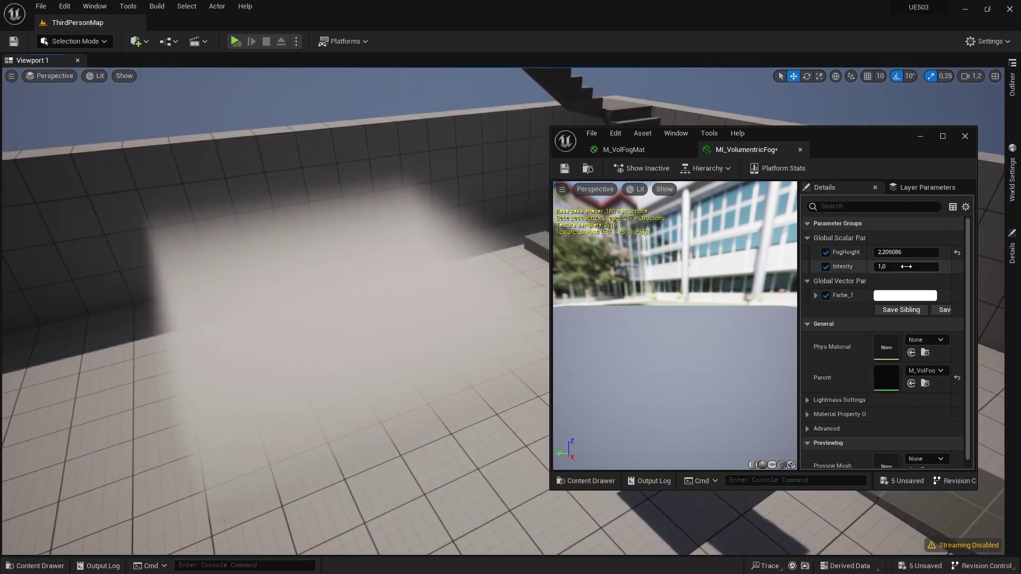
Lower FogHeight and reduce Intesity to about 0.424 while inspecting the thinner fog.
{"action": "mouse_move", "coordinate": [904, 252]}
{"action": "left_mouse_down"}
{"action": "mouse_move", "coordinate": [893, 252]}
{"action": "mouse_move", "coordinate": [908, 264]}
{"action": "left_mouse_up"}
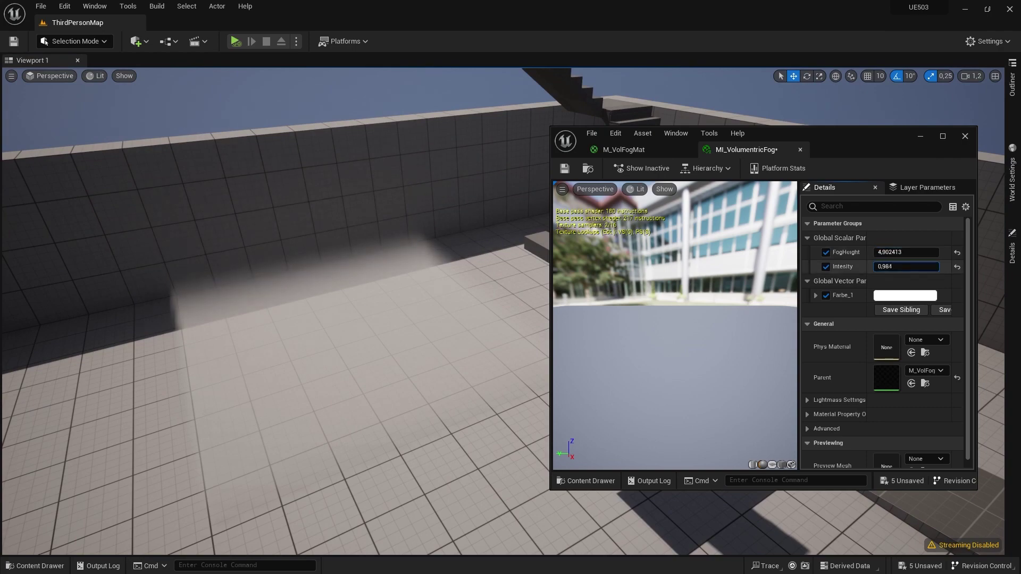
{"action": "left_click_drag", "start_coordinate": [904, 266], "coordinate": [883, 266]}
{"action": "mouse_move", "coordinate": [276, 266]}
{"action": "right_mouse_down"}
{"action": "mouse_move", "coordinate": [277, 330]}
{"action": "mouse_move", "coordinate": [293, 268]}
{"action": "right_mouse_up"}
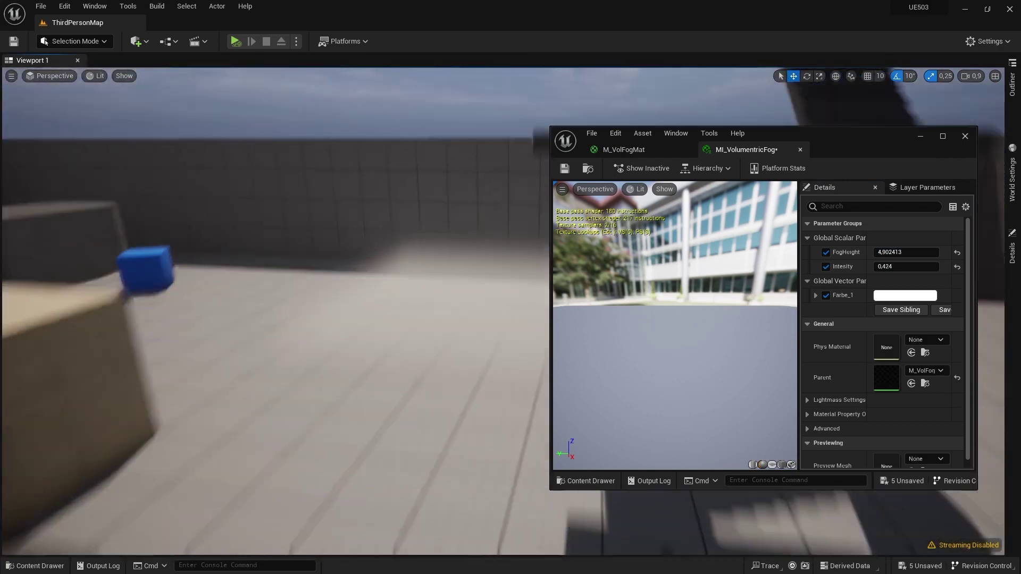
{"action": "right_click_drag", "start_coordinate": [293, 268], "coordinate": [294, 268]}
Set both Intesity and FogHeight to 1, then return to the maximized M_VolFogMat graph.
{"action": "left_click", "coordinate": [904, 267]}
{"action": "type", "text": "1"}
{"action": "left_click", "coordinate": [904, 252]}
{"action": "type", "text": "1"}
{"action": "key", "text": "Return"}
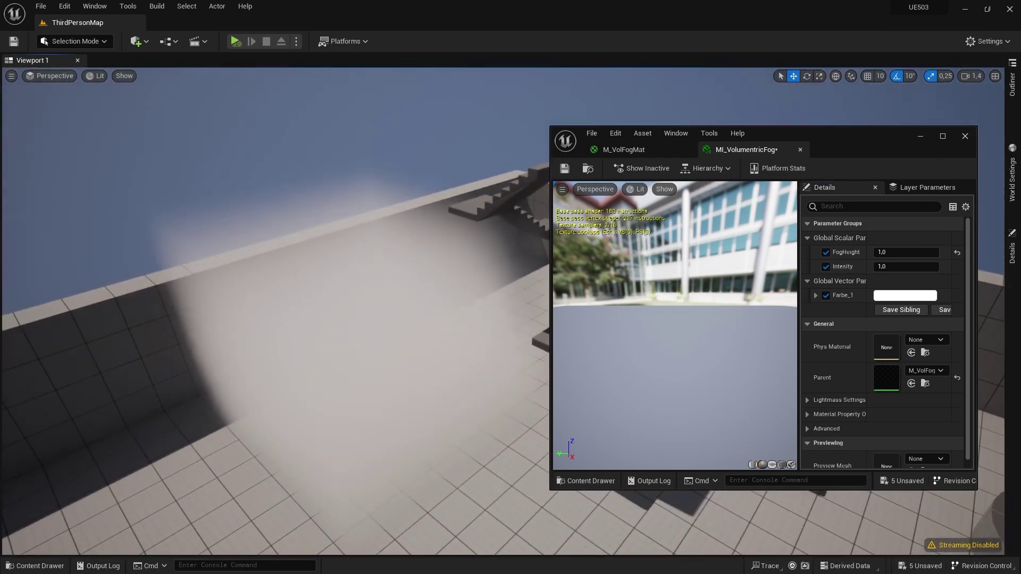
{"action": "left_click", "coordinate": [624, 150]}
{"action": "double_click", "coordinate": [844, 142]}
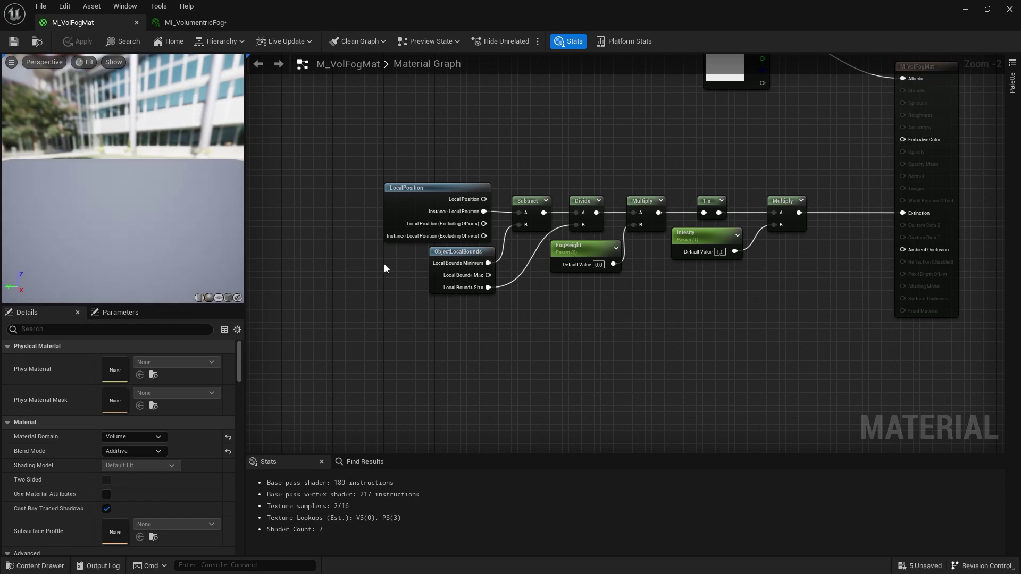
Locate the Farbe_1 parameter node and move it up and left.
{"action": "right_click_drag", "start_coordinate": [379, 112], "coordinate": [447, 299]}
{"action": "scroll", "coordinate": [446, 299], "scroll_direction": "up", "scroll_amount": 1}
{"action": "scroll", "coordinate": [707, 206], "scroll_direction": "up", "scroll_amount": 1}
{"action": "right_click_drag", "start_coordinate": [707, 206], "coordinate": [527, 259]}
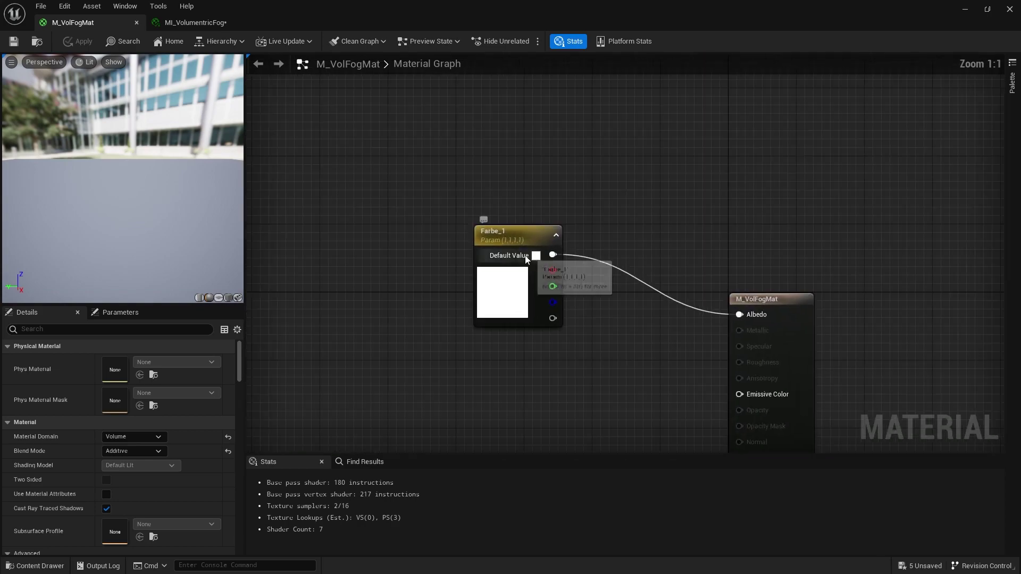
{"action": "left_click", "coordinate": [526, 258]}
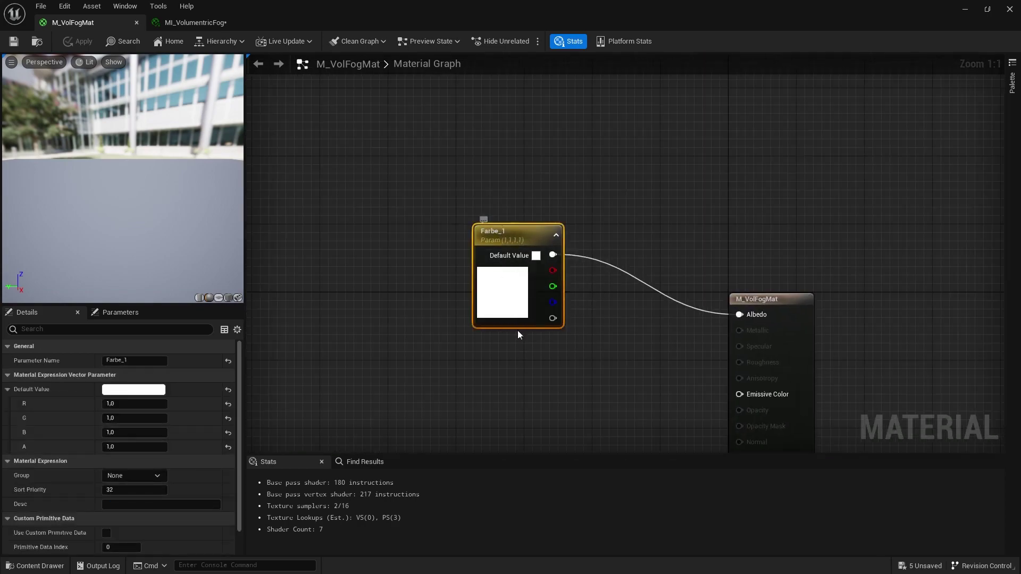
{"action": "left_click", "coordinate": [467, 303]}
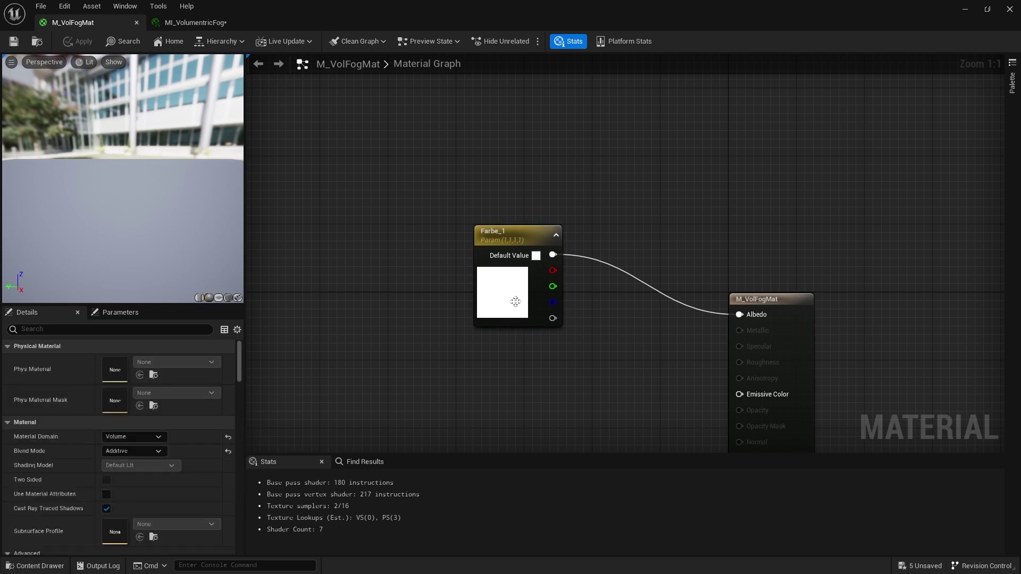
{"action": "left_click_drag", "start_coordinate": [515, 302], "coordinate": [473, 192]}
Duplicate Farbe_1 as Farbe_2 and place it directly beneath Farbe_1.
{"action": "key", "text": "ctrl+d"}
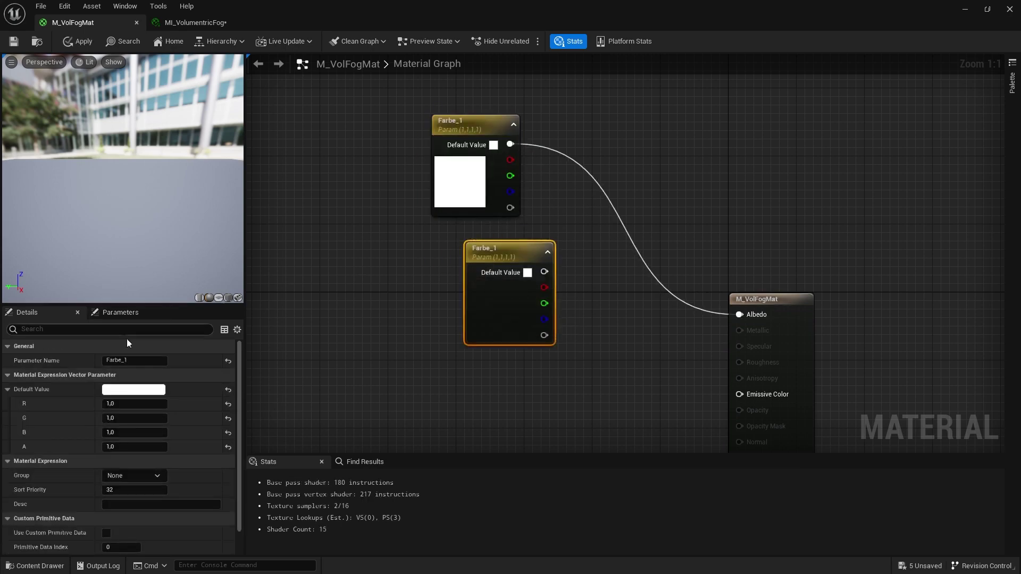
{"action": "left_click", "coordinate": [151, 362]}
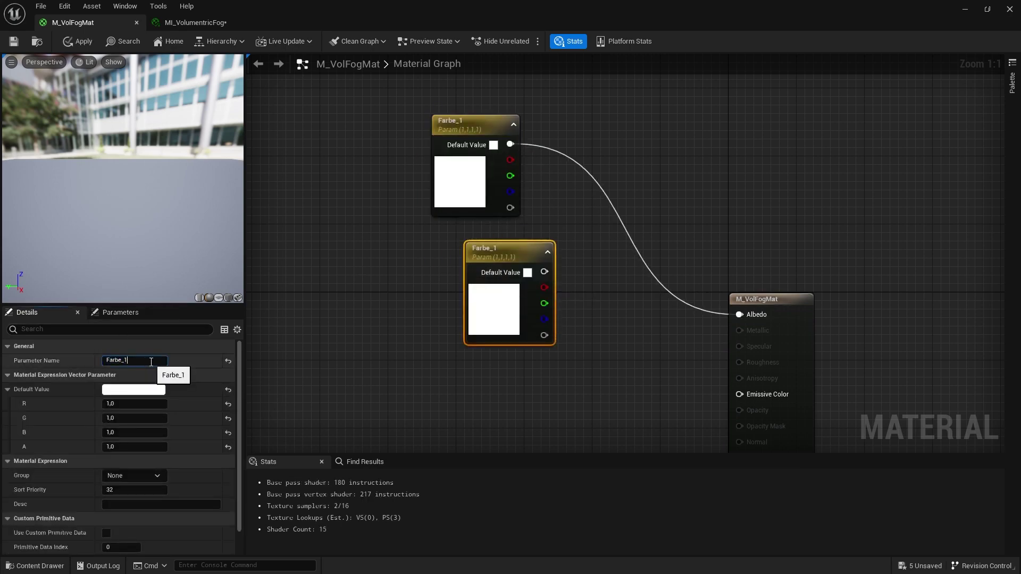
{"action": "type", "text": "2"}
{"action": "key", "text": "Return"}
{"action": "left_click_drag", "start_coordinate": [497, 319], "coordinate": [463, 302]}
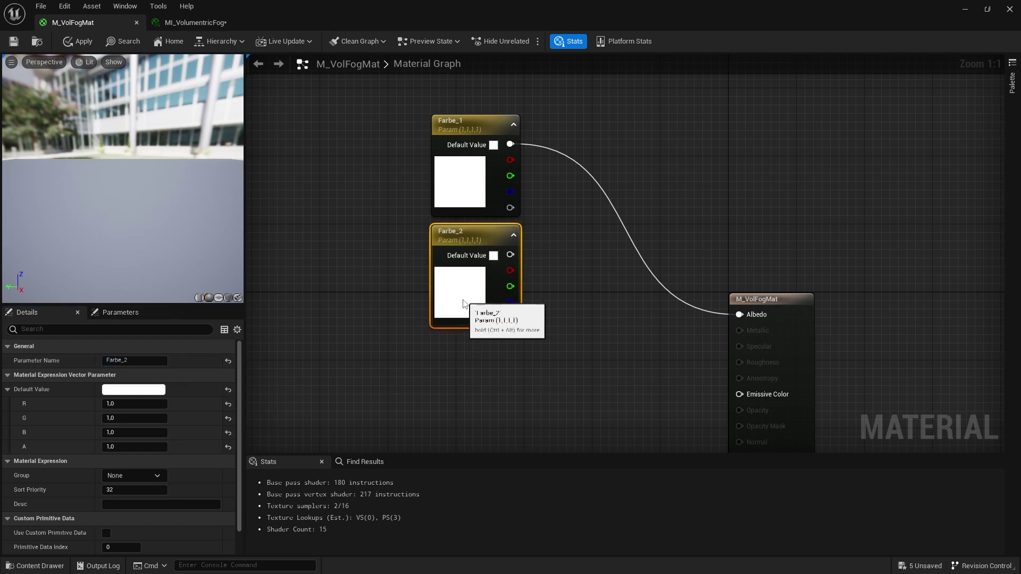
{"action": "left_click", "coordinate": [479, 132]}
{"action": "left_click", "coordinate": [460, 288]}
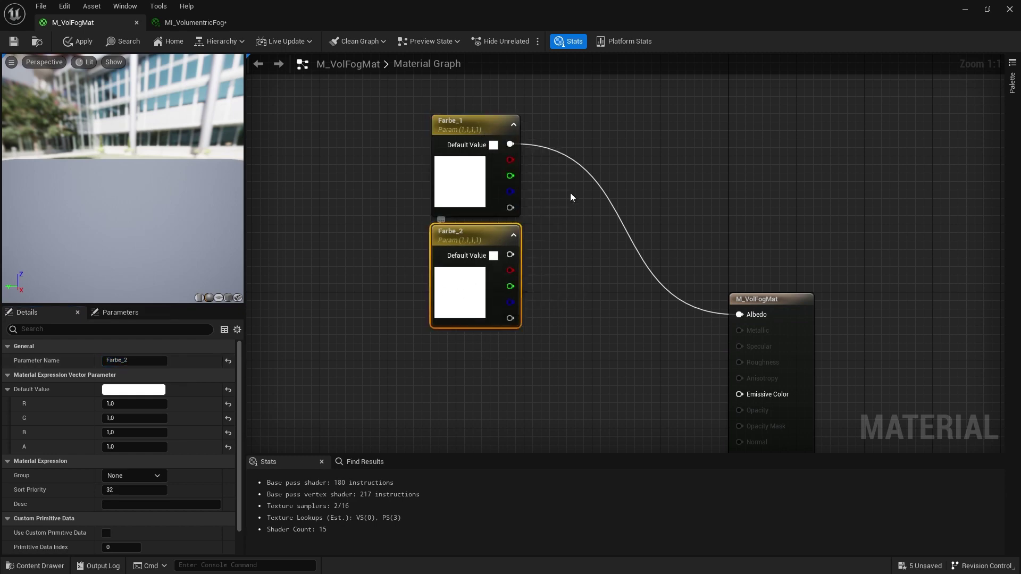
Break the link from Farbe_1 to Albedo and move both Farbe nodes up and right.
{"action": "left_click", "coordinate": [510, 144], "text": "alt"}
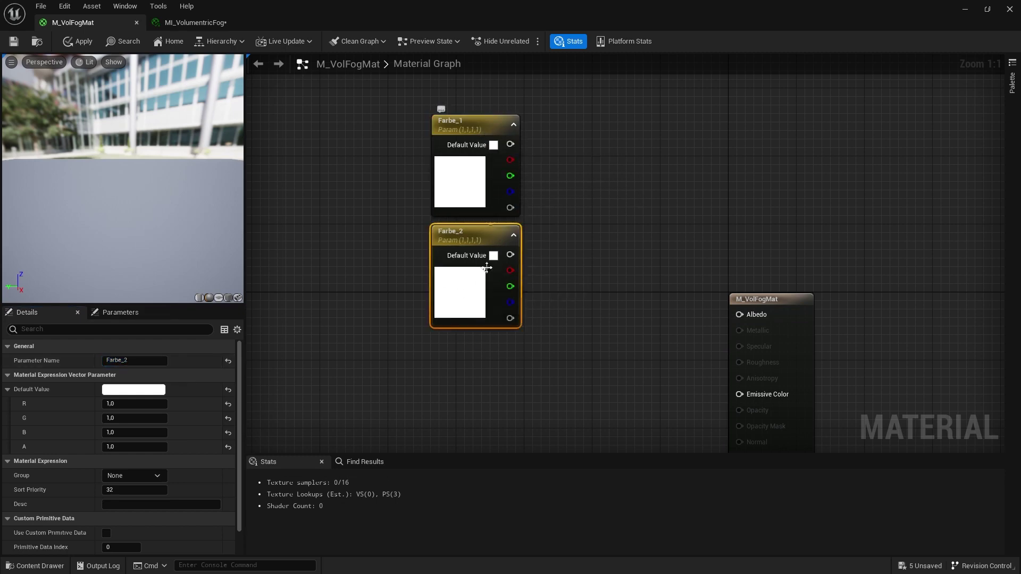
{"action": "left_click_drag", "start_coordinate": [510, 145], "coordinate": [771, 313]}
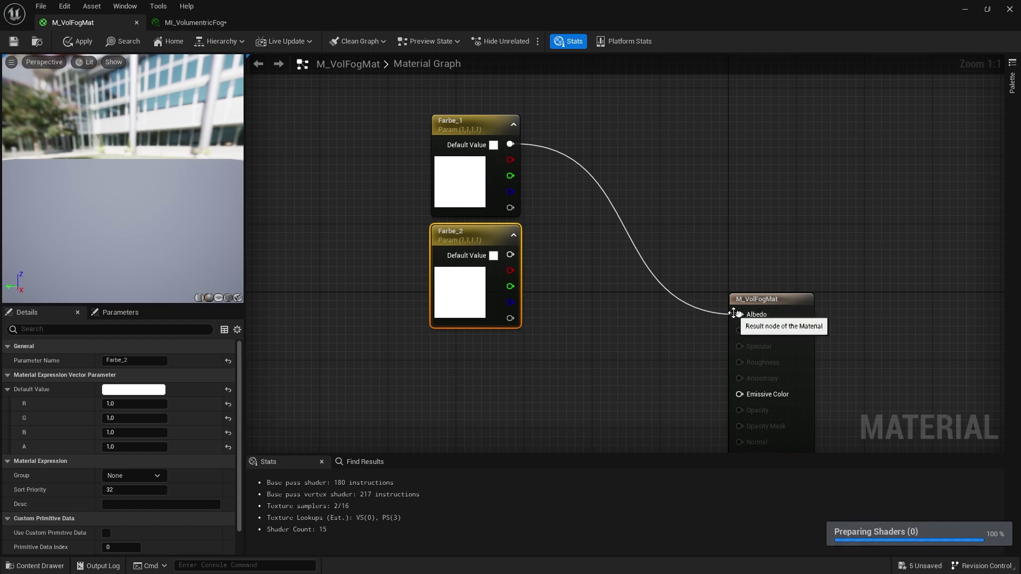
{"action": "right_click", "coordinate": [510, 144]}
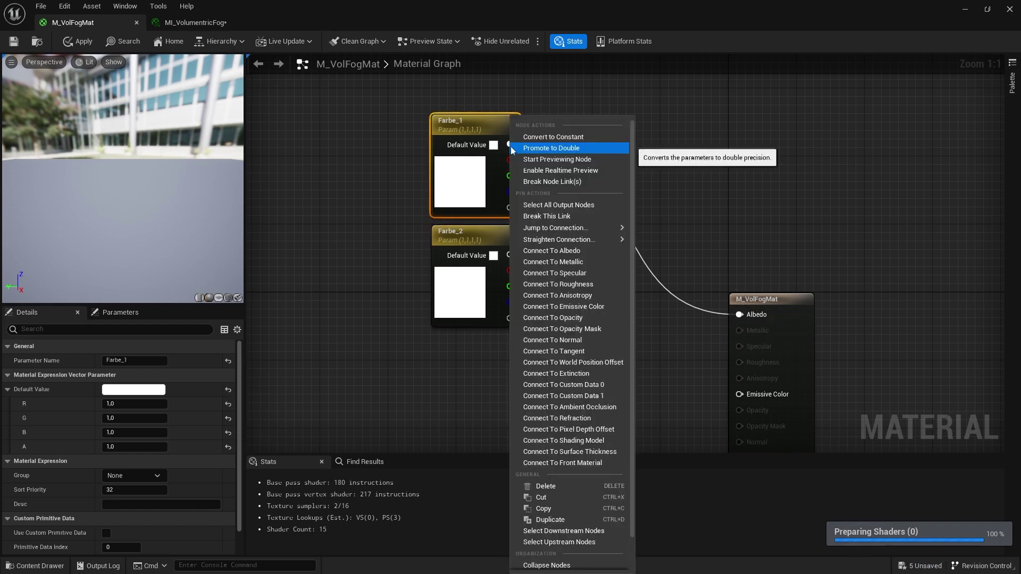
{"action": "left_click", "coordinate": [743, 159]}
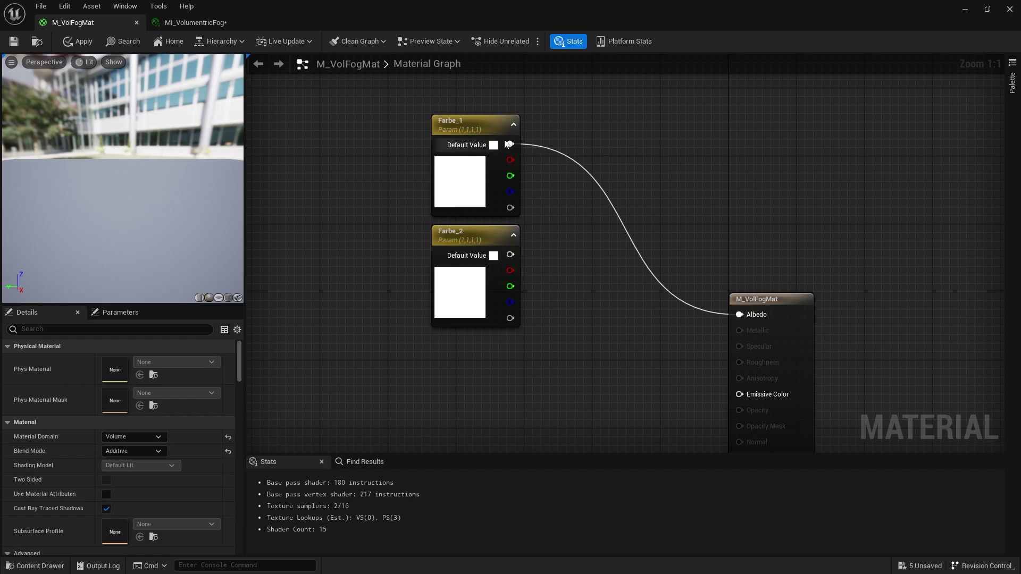
{"action": "left_click", "coordinate": [510, 144], "text": "alt"}
{"action": "mouse_move", "coordinate": [588, 144]}
{"action": "left_mouse_down"}
{"action": "mouse_move", "coordinate": [463, 281]}
{"action": "mouse_move", "coordinate": [709, 178]}
{"action": "left_mouse_up"}
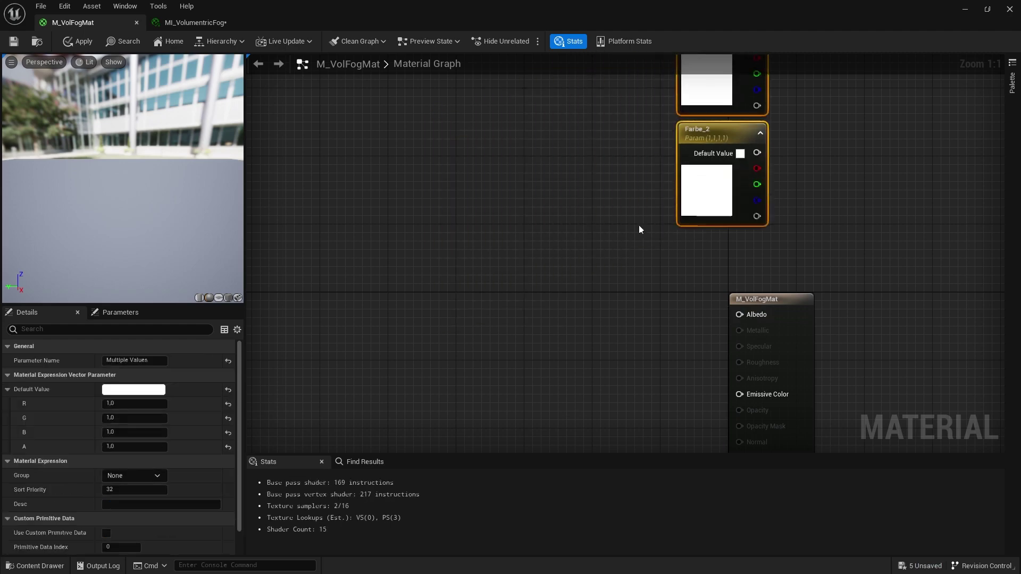
{"action": "key", "text": "Home"}
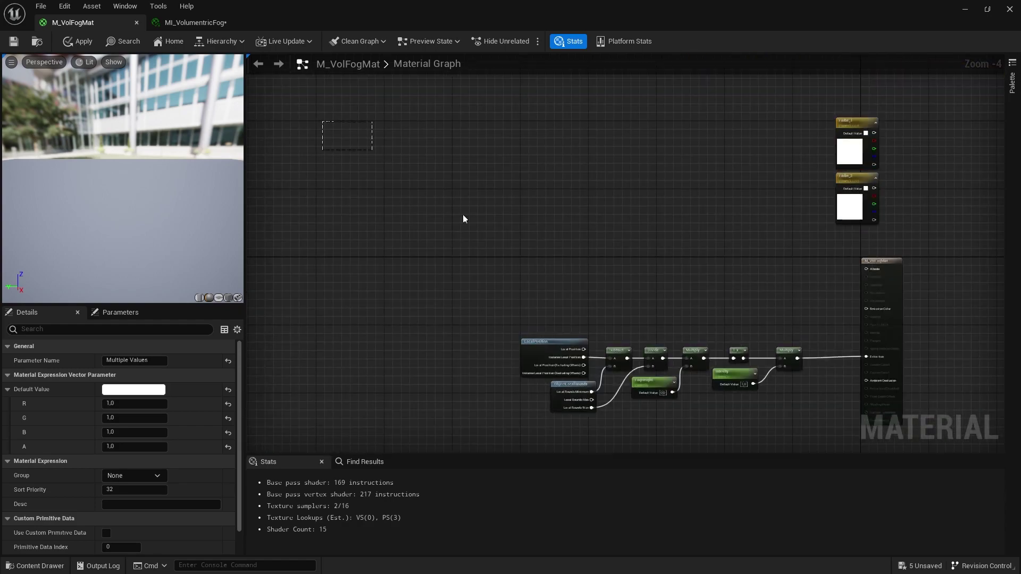
Add an Absolute World Position node by searching 'world positi' on empty graph space.
{"action": "left_click", "coordinate": [572, 295]}
{"action": "scroll", "coordinate": [537, 332], "scroll_direction": "up", "scroll_amount": 3}
{"action": "scroll", "coordinate": [537, 334], "scroll_direction": "down", "scroll_amount": 1}
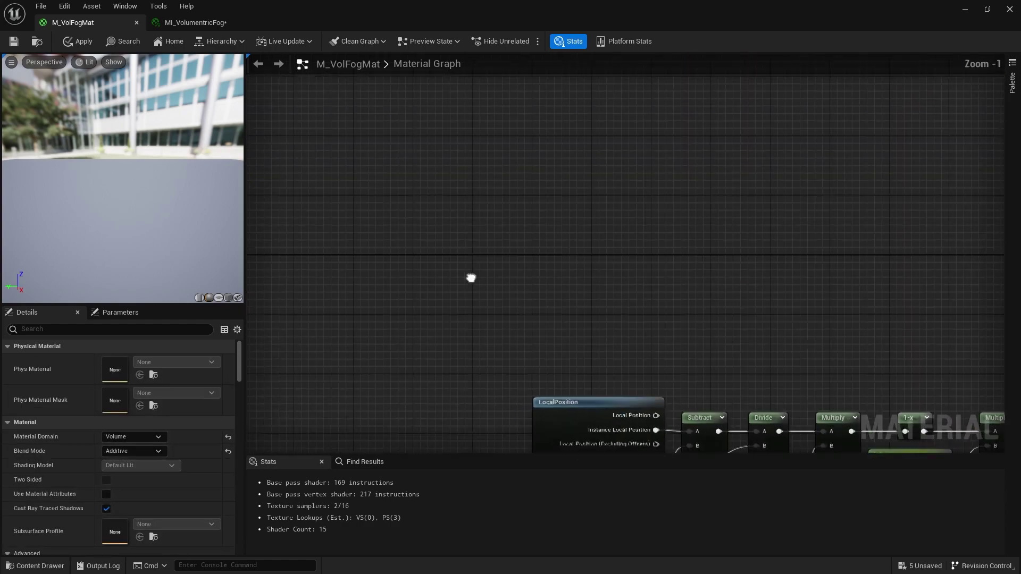
{"action": "scroll", "coordinate": [470, 278], "scroll_direction": "down", "scroll_amount": 3}
{"action": "scroll", "coordinate": [441, 201], "scroll_direction": "up", "scroll_amount": 1}
{"action": "scroll", "coordinate": [444, 201], "scroll_direction": "up", "scroll_amount": 1}
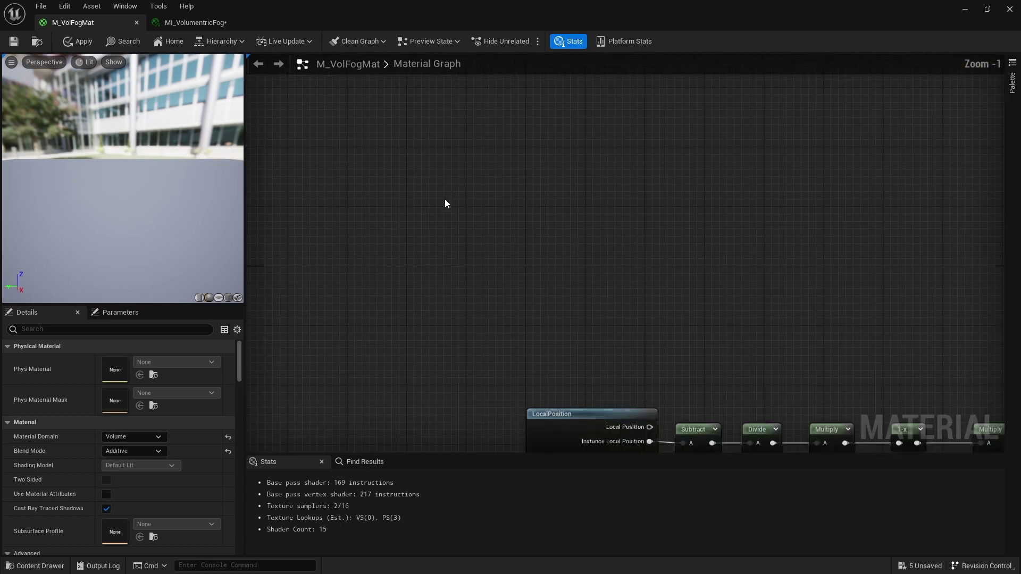
{"action": "scroll", "coordinate": [445, 201], "scroll_direction": "up", "scroll_amount": 1}
{"action": "right_click", "coordinate": [365, 215]}
{"action": "type", "text": "world"}
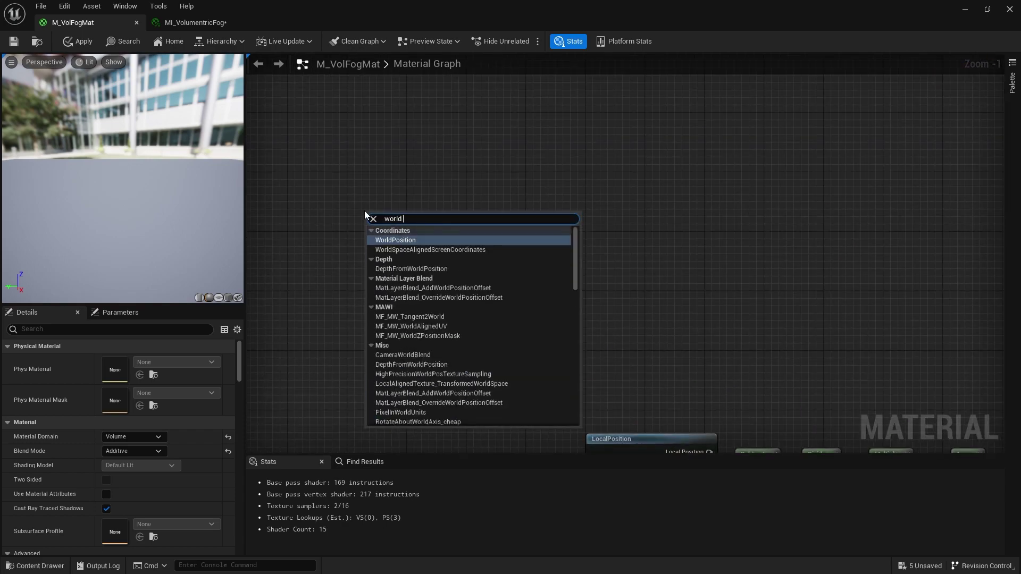
{"action": "type", "text": " positi"}
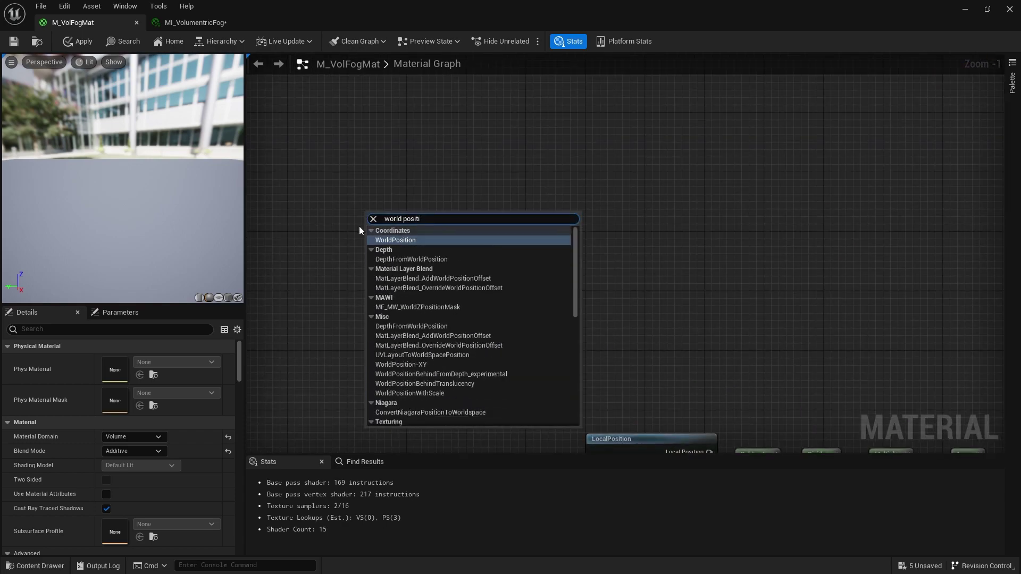
{"action": "left_click", "coordinate": [406, 241]}
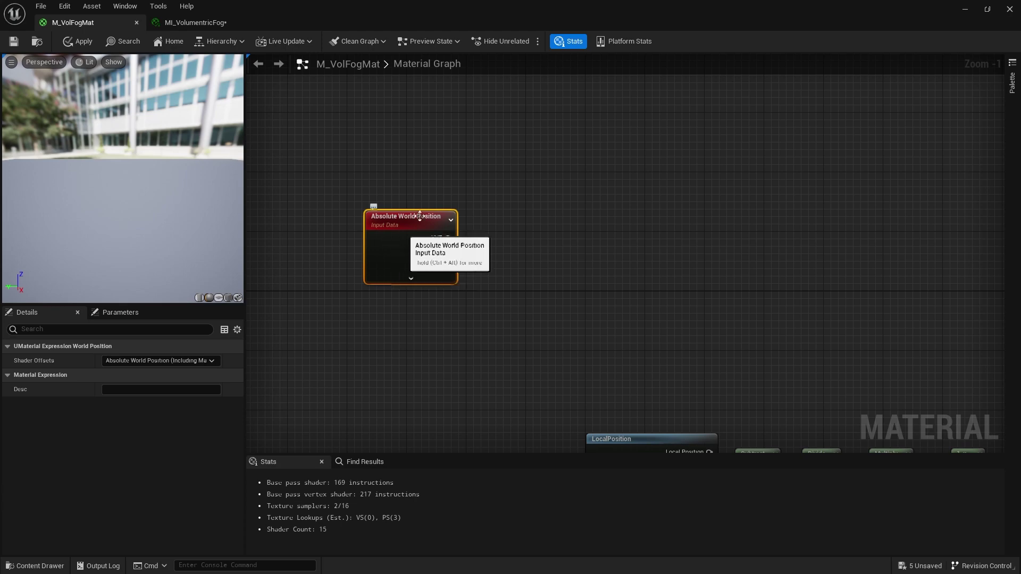
{"action": "right_click_drag", "start_coordinate": [515, 171], "coordinate": [467, 184]}
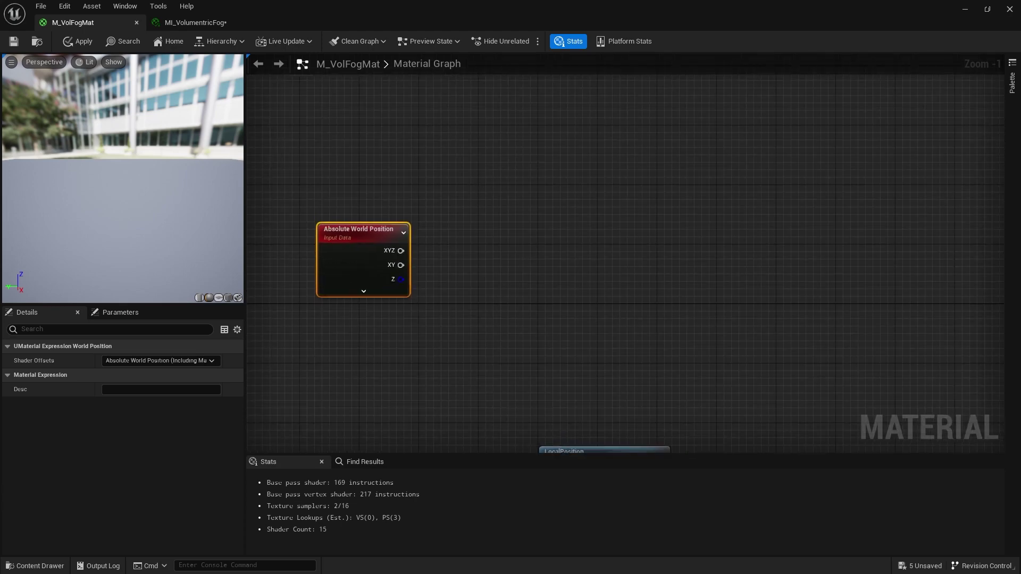
{"action": "left_click", "coordinate": [422, 235]}
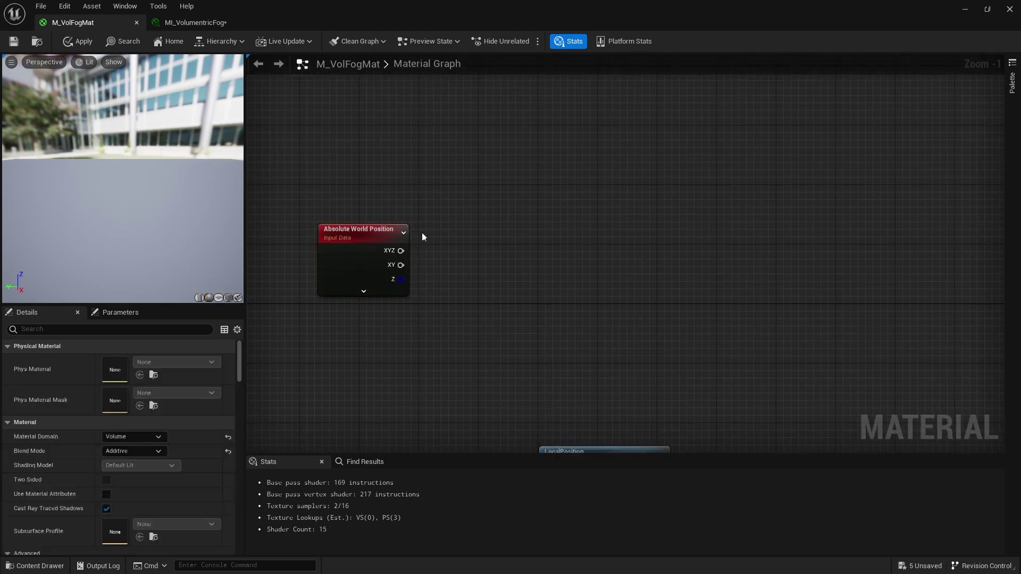
Pull a ComponentMask keeping only R and G out of the XYZ output.
{"action": "mouse_move", "coordinate": [401, 251]}
{"action": "left_mouse_down"}
{"action": "mouse_move", "coordinate": [407, 215]}
{"action": "mouse_move", "coordinate": [507, 250]}
{"action": "left_mouse_up"}
{"action": "type", "text": "mask"}
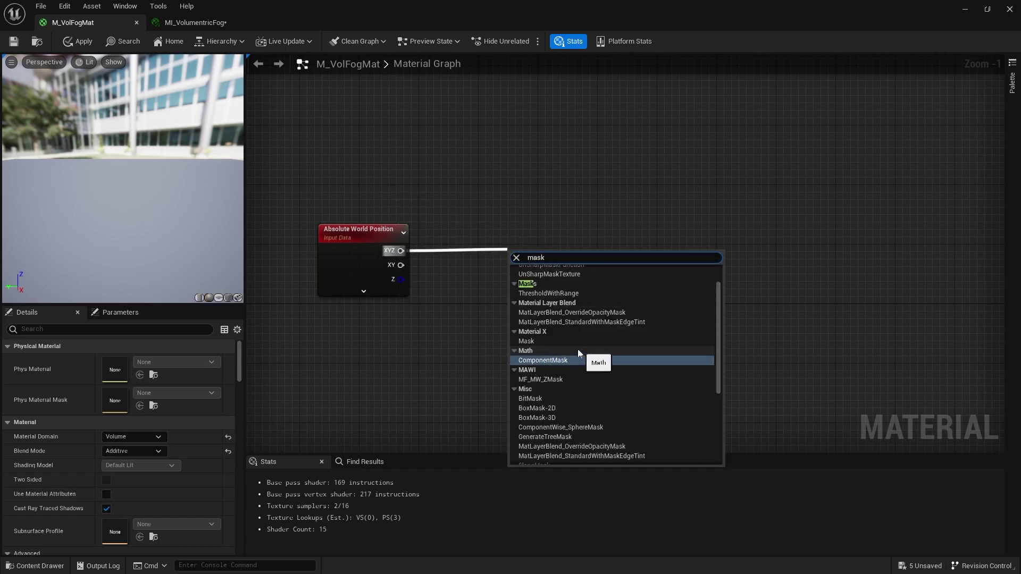
{"action": "left_click", "coordinate": [566, 361]}
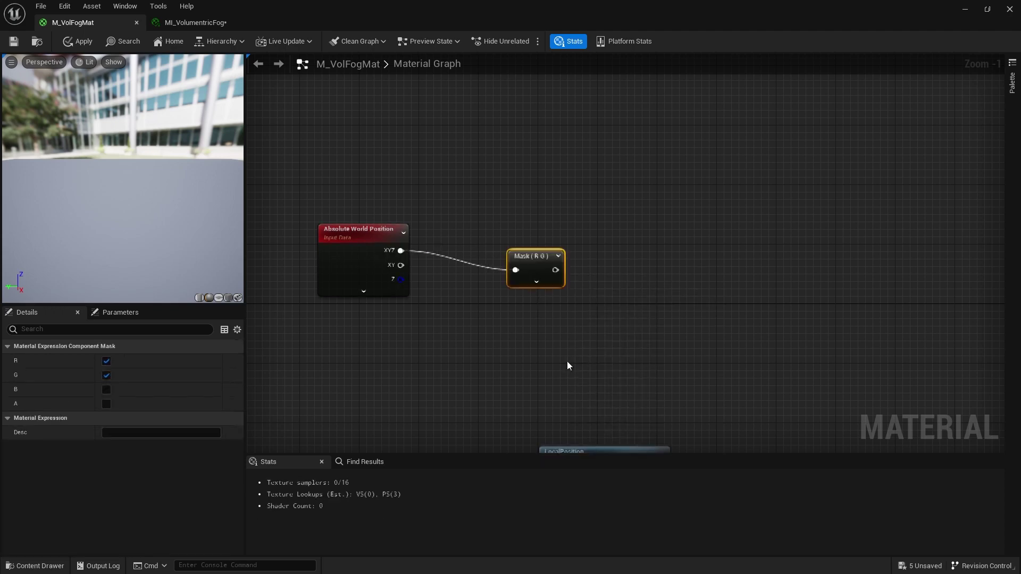
{"action": "left_click_drag", "start_coordinate": [541, 263], "coordinate": [460, 243]}
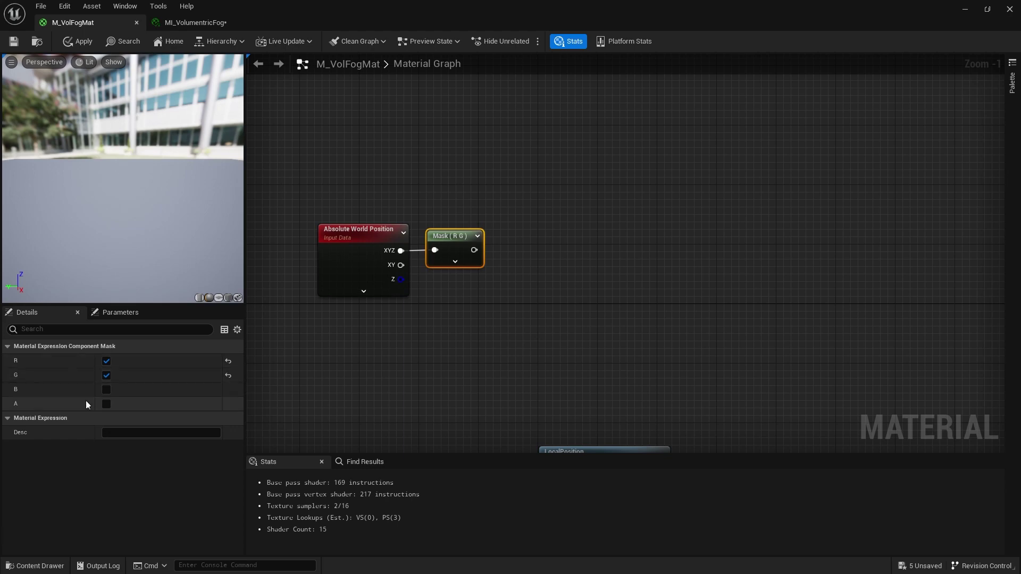
{"action": "left_click", "coordinate": [107, 361]}
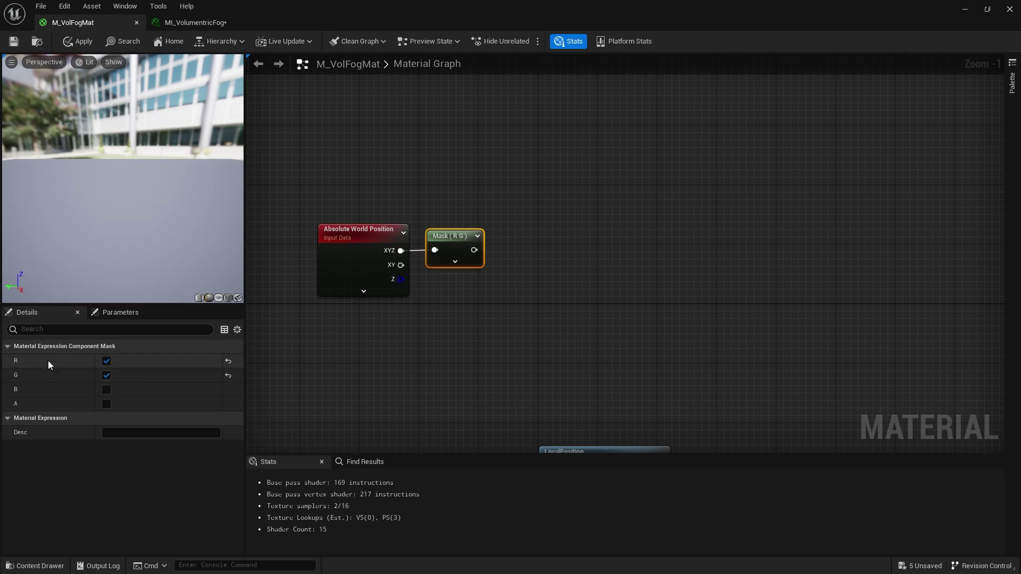
{"action": "mouse_move", "coordinate": [506, 253]}
{"action": "right_mouse_down"}
{"action": "mouse_move", "coordinate": [368, 270]}
{"action": "mouse_move", "coordinate": [401, 273]}
{"action": "right_mouse_up"}
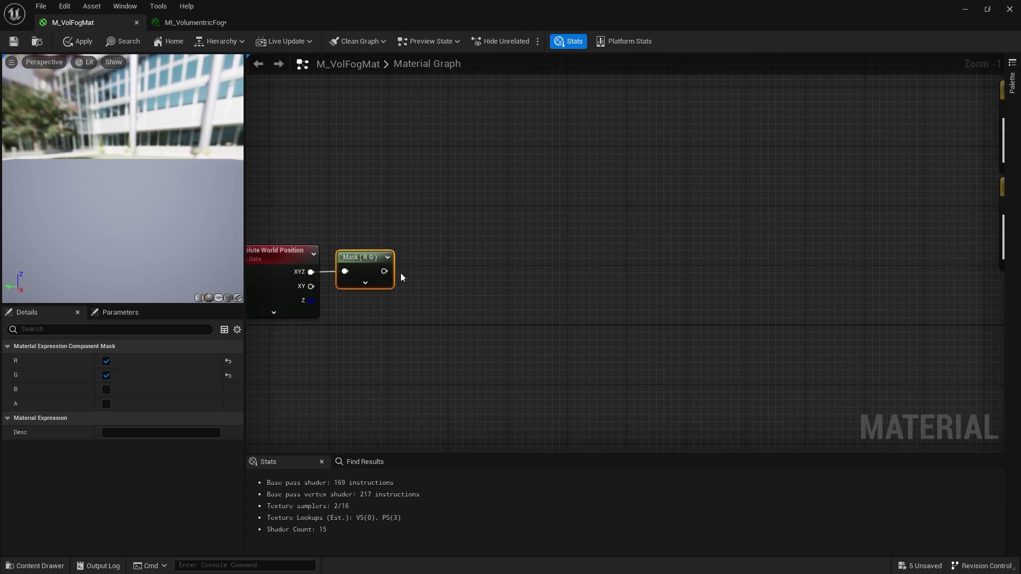
Add a Multiply fed by the Mask output in A, with B set to 1,0.
{"action": "left_click", "coordinate": [431, 266]}
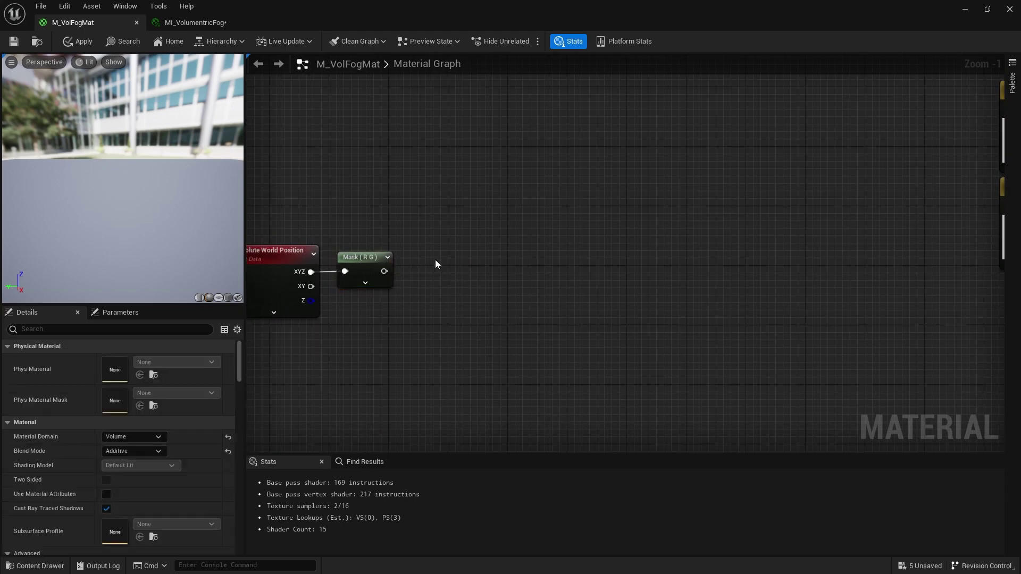
{"action": "left_click", "coordinate": [435, 259]}
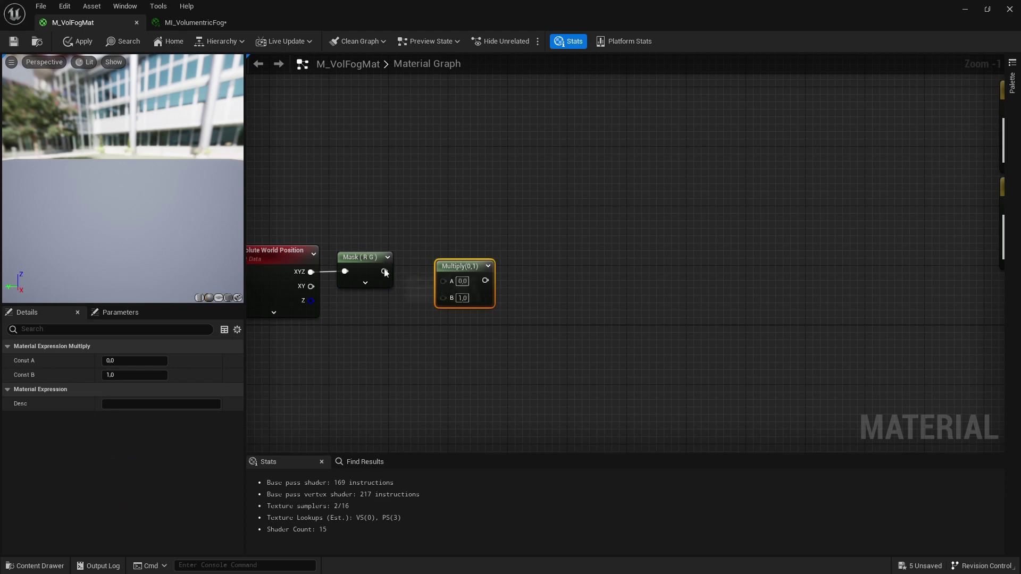
{"action": "left_click_drag", "start_coordinate": [384, 271], "coordinate": [465, 295]}
{"action": "left_click", "coordinate": [475, 288]}
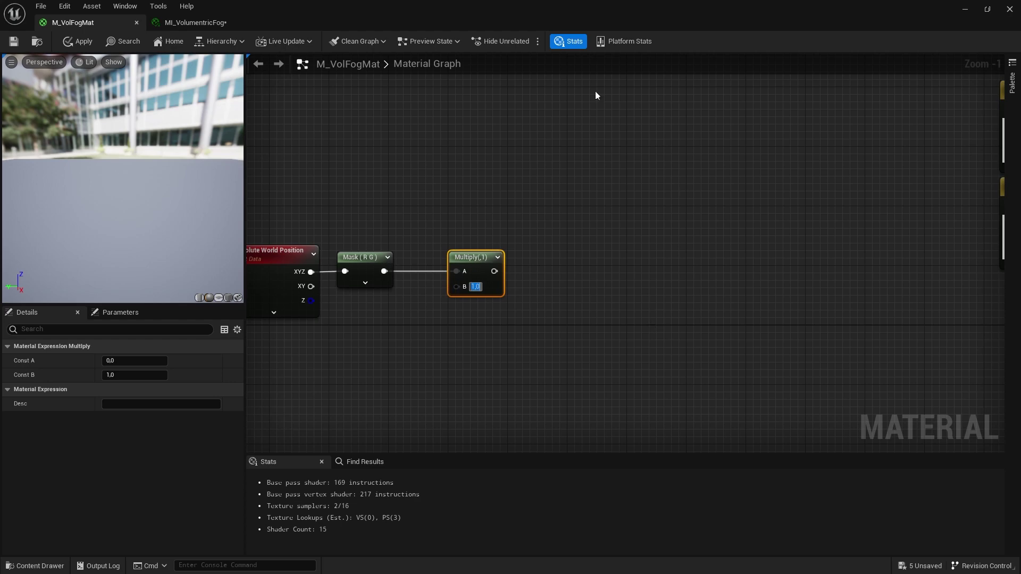
{"action": "left_click", "coordinate": [691, 226]}
{"action": "right_click_drag", "start_coordinate": [692, 226], "coordinate": [668, 226]}
{"action": "left_click_drag", "start_coordinate": [447, 257], "coordinate": [400, 257]}
{"action": "left_click", "coordinate": [442, 259]}
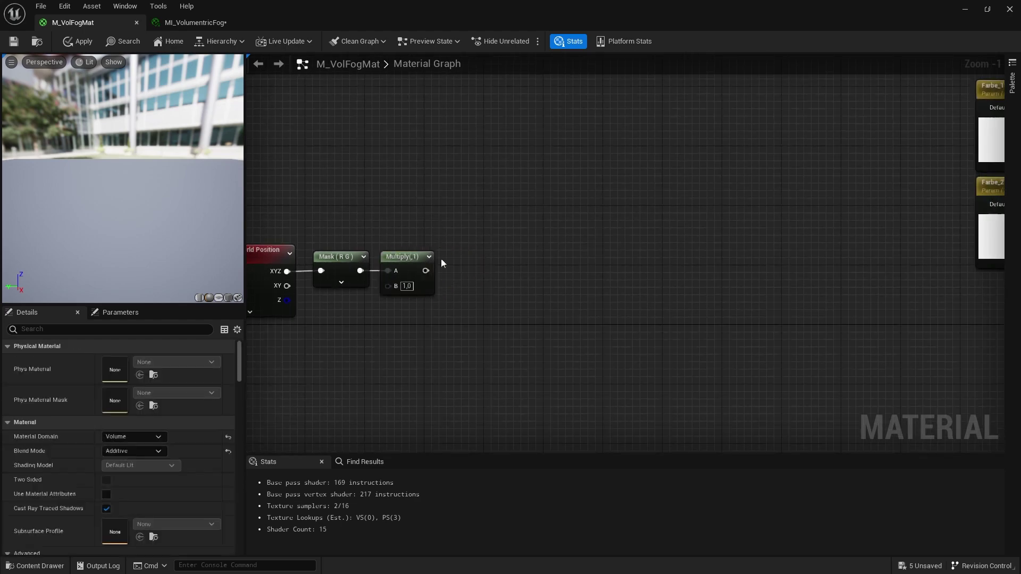
Wrap the Multiply node in a comment titled 'Tex Size'.
{"action": "left_click_drag", "start_coordinate": [468, 213], "coordinate": [407, 304]}
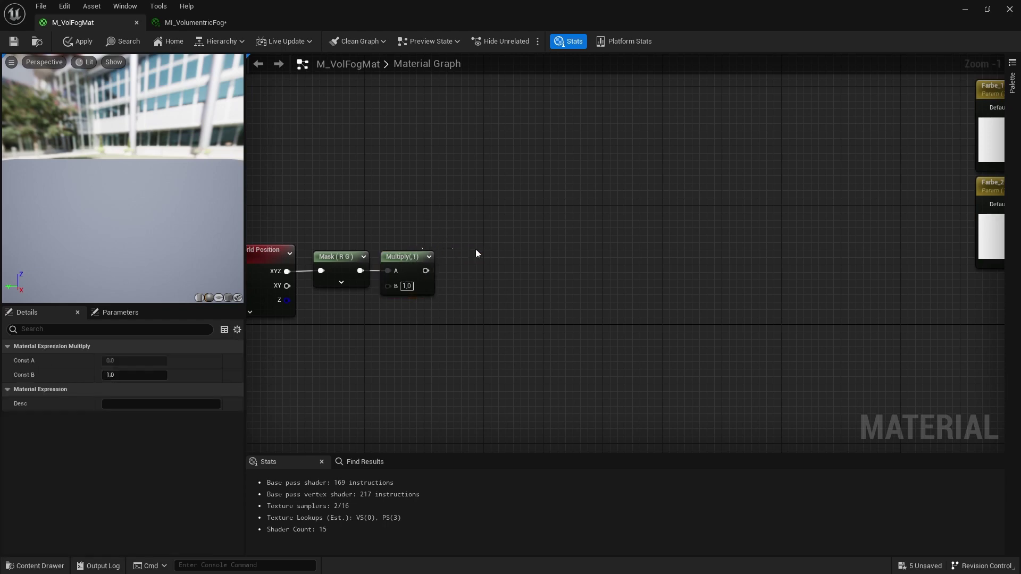
{"action": "left_click_drag", "start_coordinate": [475, 249], "coordinate": [420, 287]}
{"action": "type", "text": "c"}
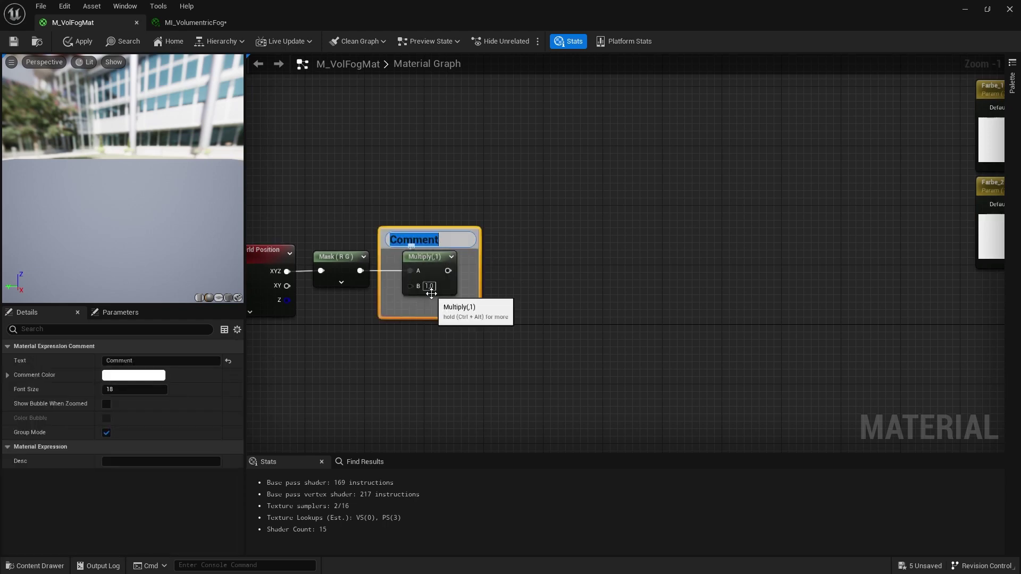
{"action": "type", "text": "Tex Size"}
{"action": "key", "text": "Return"}
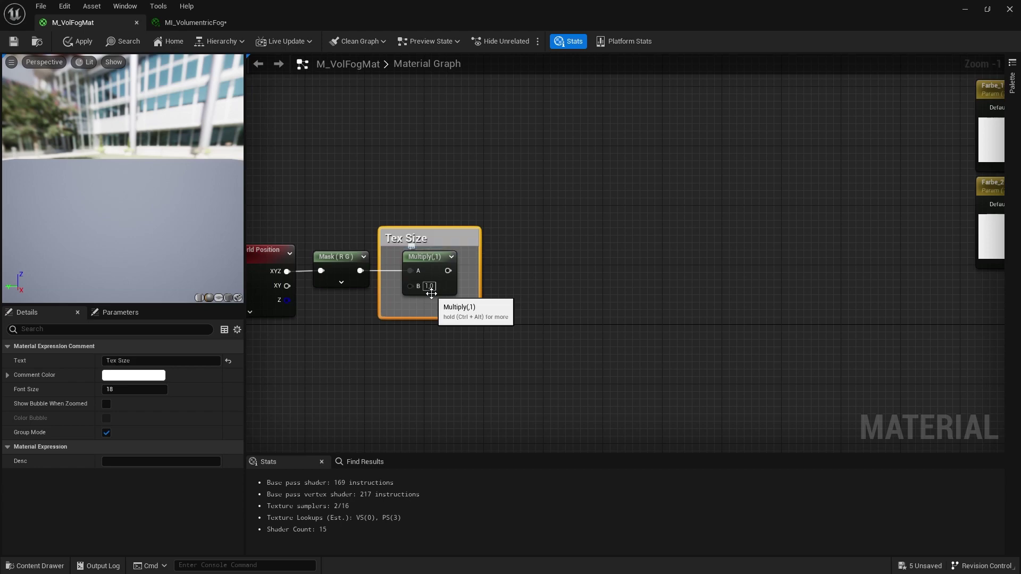
{"action": "left_click", "coordinate": [470, 202]}
{"action": "left_click_drag", "start_coordinate": [446, 237], "coordinate": [462, 238]}
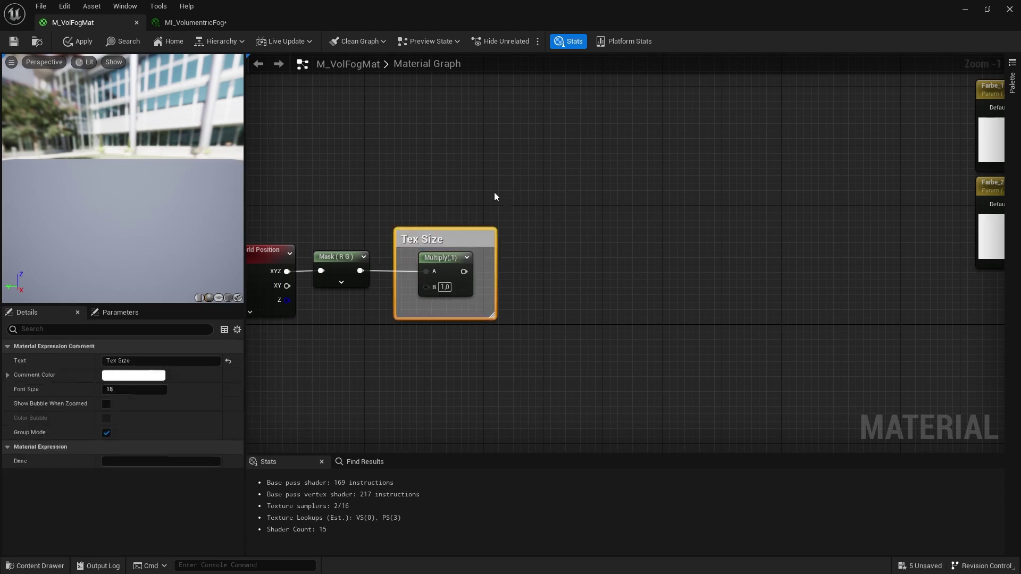
{"action": "left_click", "coordinate": [493, 193]}
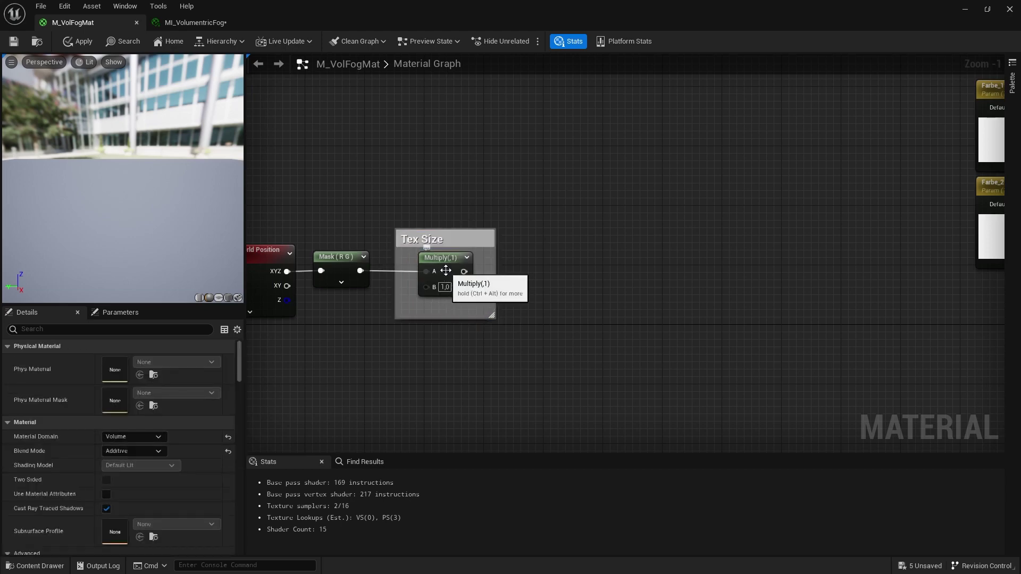
{"action": "right_click_drag", "start_coordinate": [519, 217], "coordinate": [387, 225]}
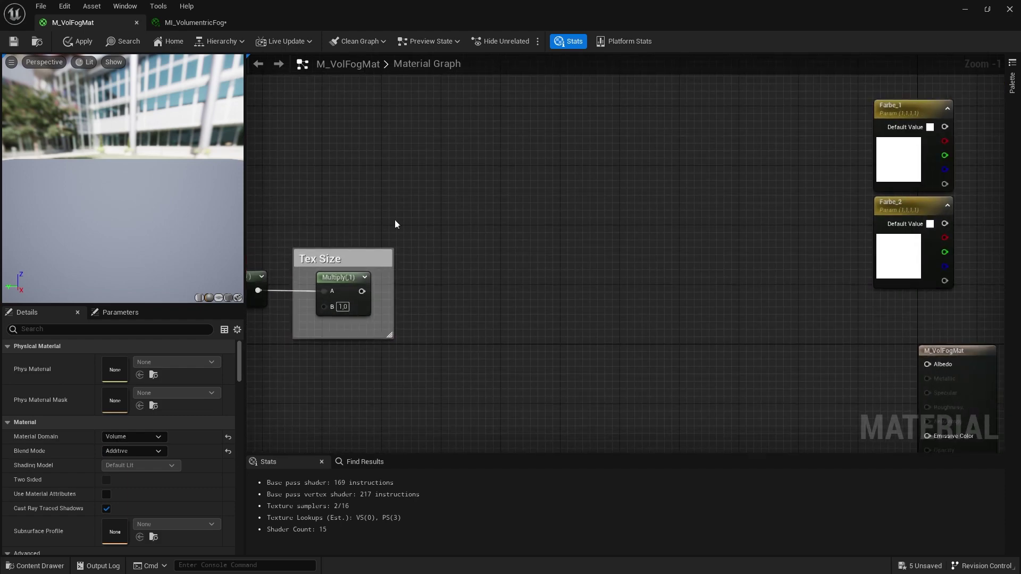
Create a Panner node fed by the Tex Size Multiply output and line it up.
{"action": "left_click_drag", "start_coordinate": [402, 277], "coordinate": [491, 272]}
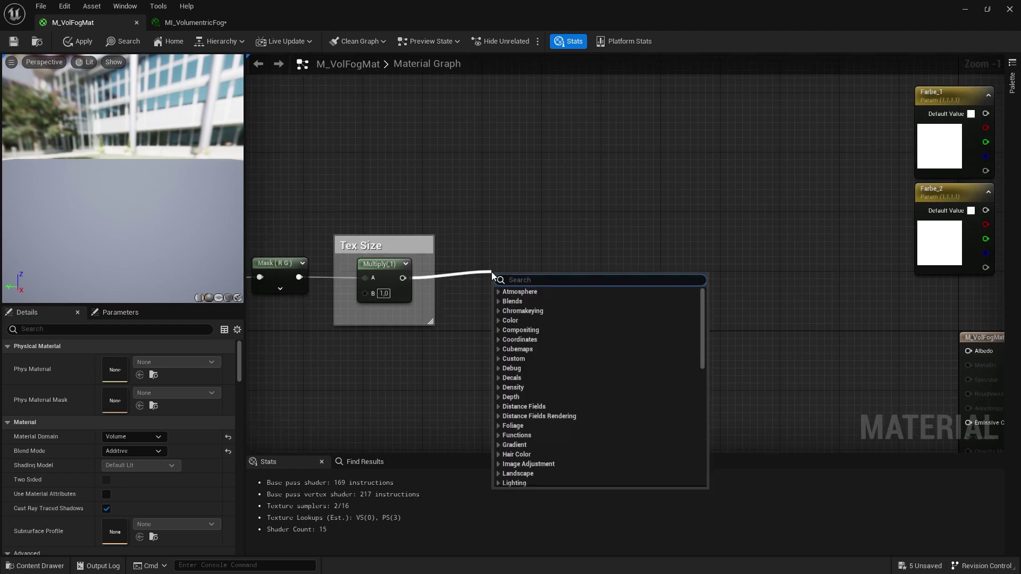
{"action": "type", "text": "panner"}
{"action": "key", "text": "Return"}
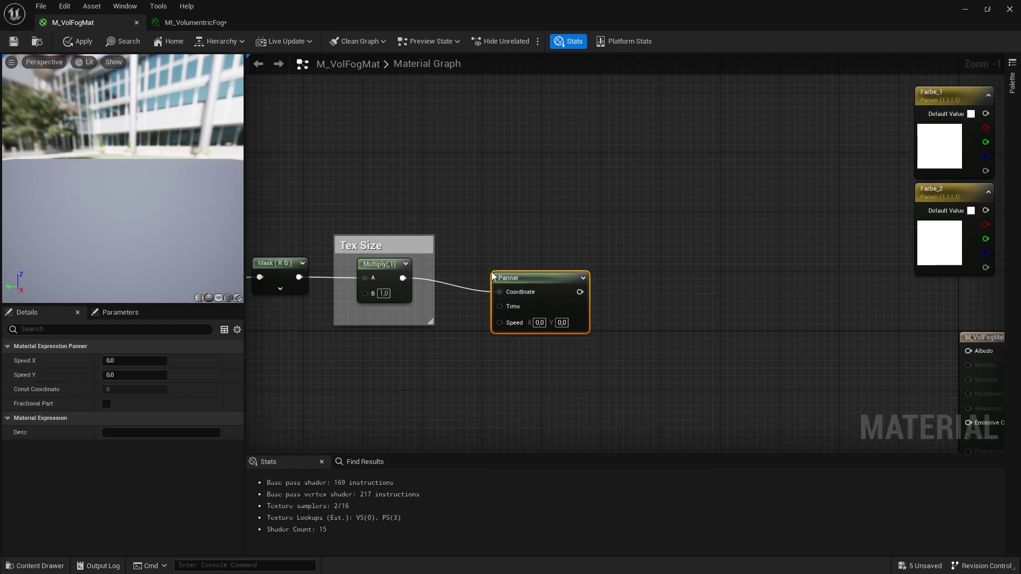
{"action": "left_click_drag", "start_coordinate": [551, 292], "coordinate": [520, 270]}
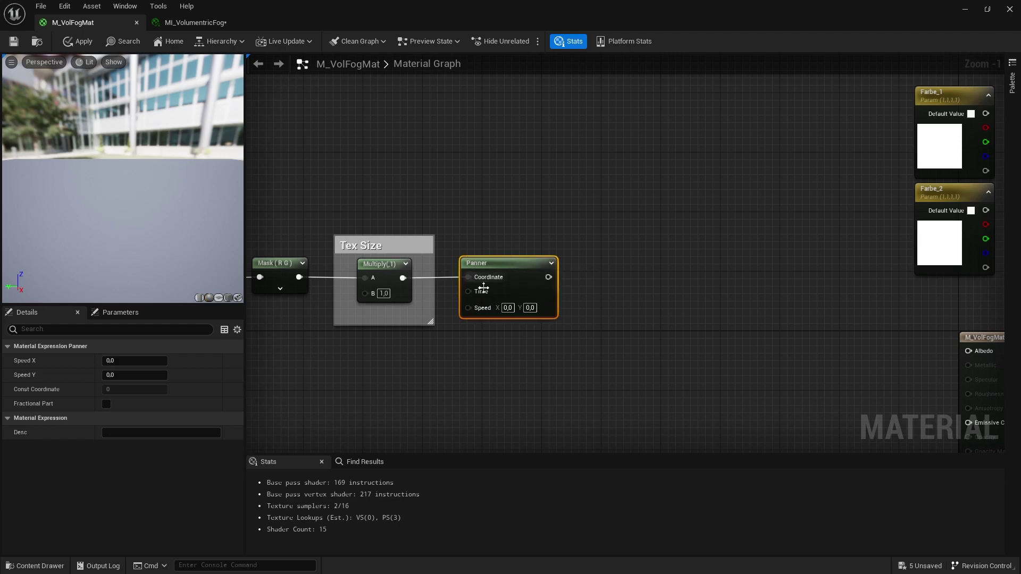
{"action": "left_click_drag", "start_coordinate": [501, 308], "coordinate": [502, 316]}
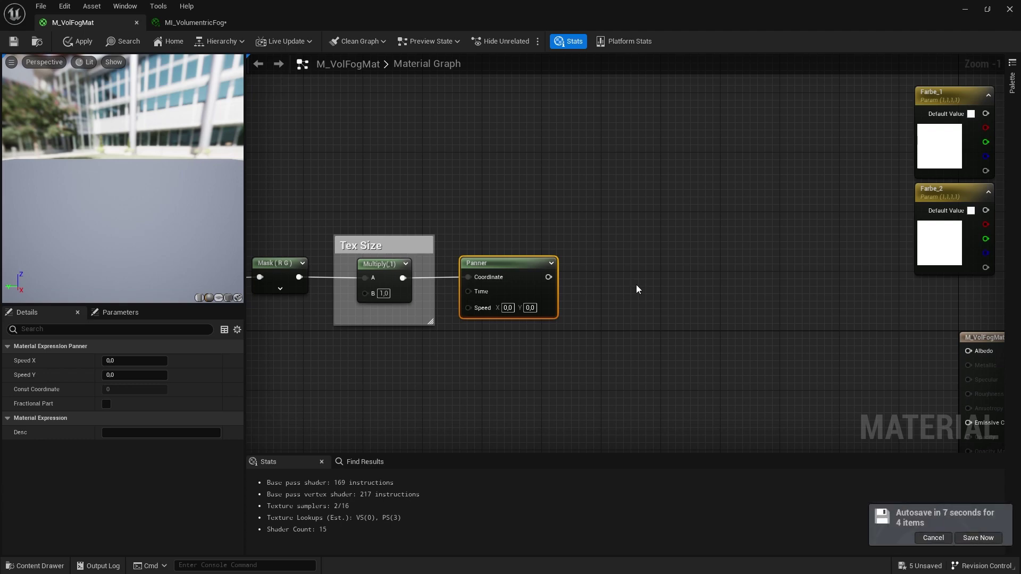
Open the node search on empty canvas beside the Panner.
{"action": "left_click", "coordinate": [671, 229]}
{"action": "right_click_drag", "start_coordinate": [564, 226], "coordinate": [540, 226]}
{"action": "right_click", "coordinate": [561, 247]}
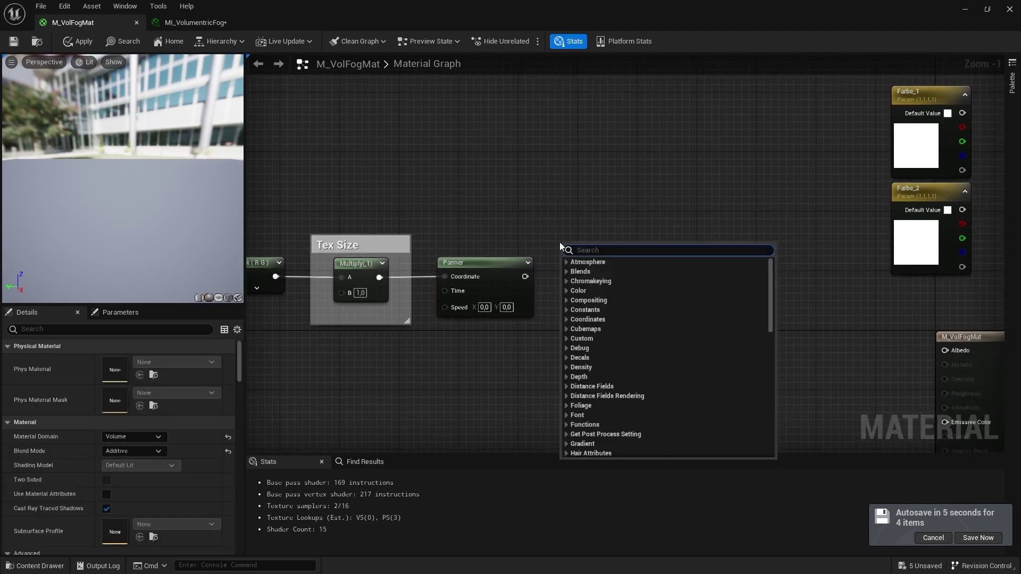
Add a Texture Sample node via 'texture sa' and assign it the T_Noise01 texture.
{"action": "type", "text": "texture sa"}
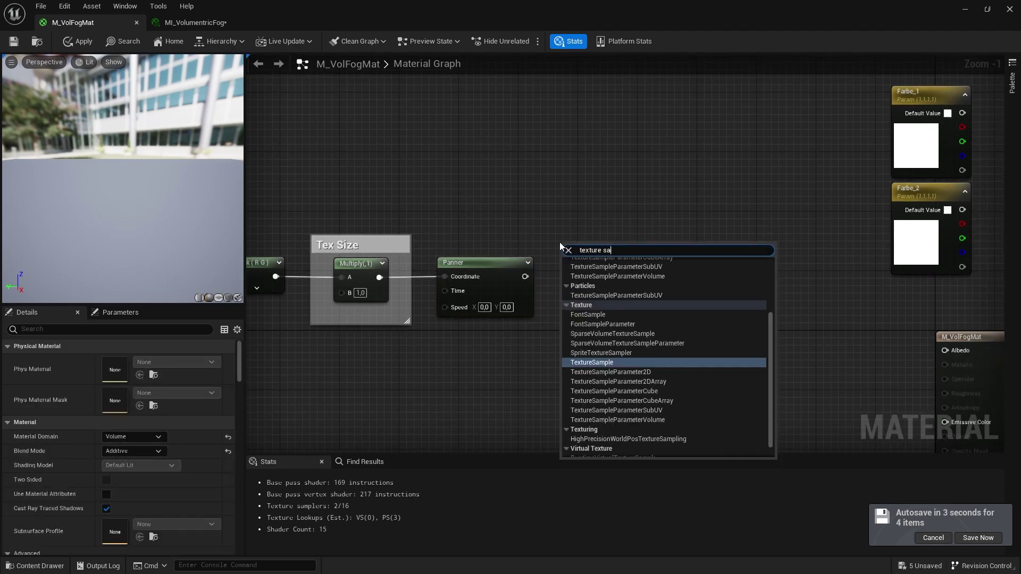
{"action": "key", "text": "Return"}
{"action": "left_click_drag", "start_coordinate": [596, 345], "coordinate": [630, 292]}
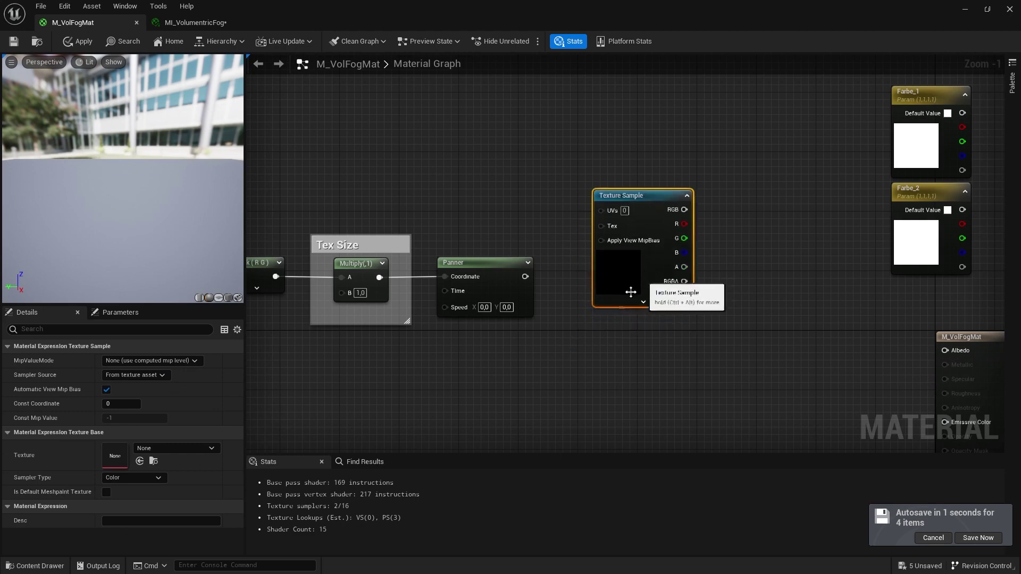
{"action": "left_click", "coordinate": [176, 449]}
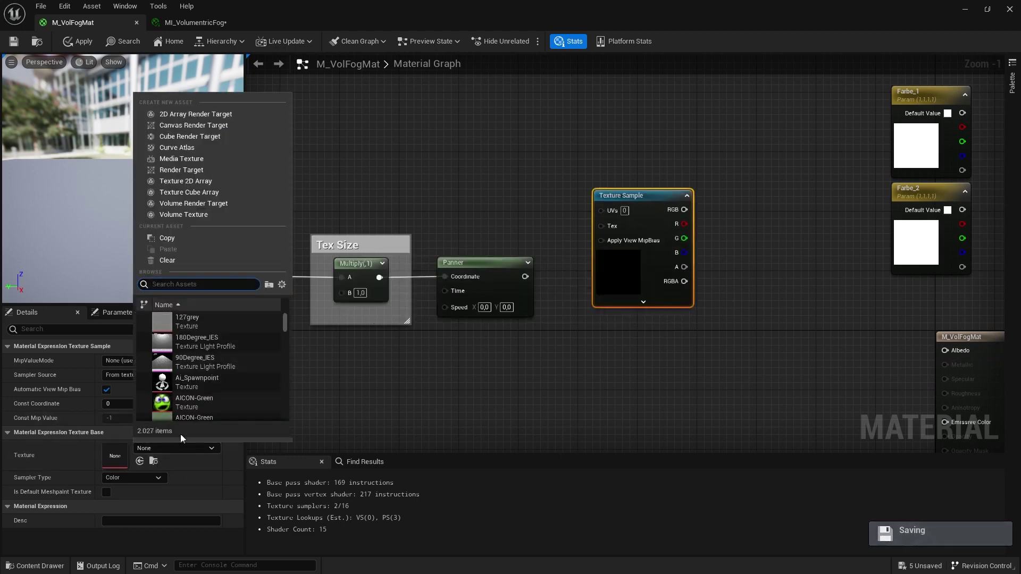
{"action": "type", "text": "Perlsin"}
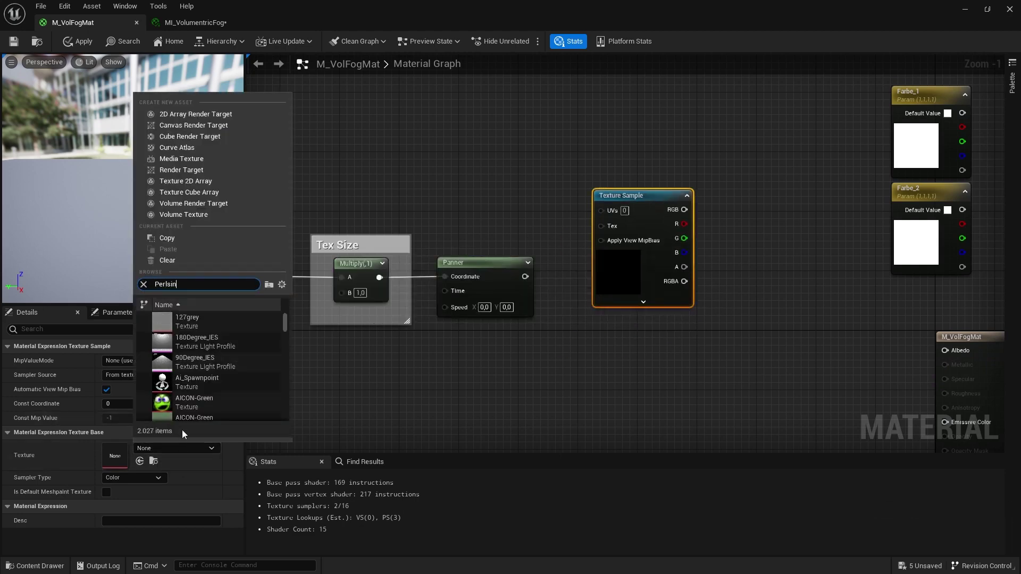
{"action": "key", "text": "BackSpace"}
{"action": "key", "text": "BackSpace"}
{"action": "key", "text": "BackSpace"}
{"action": "type", "text": "Noise"}
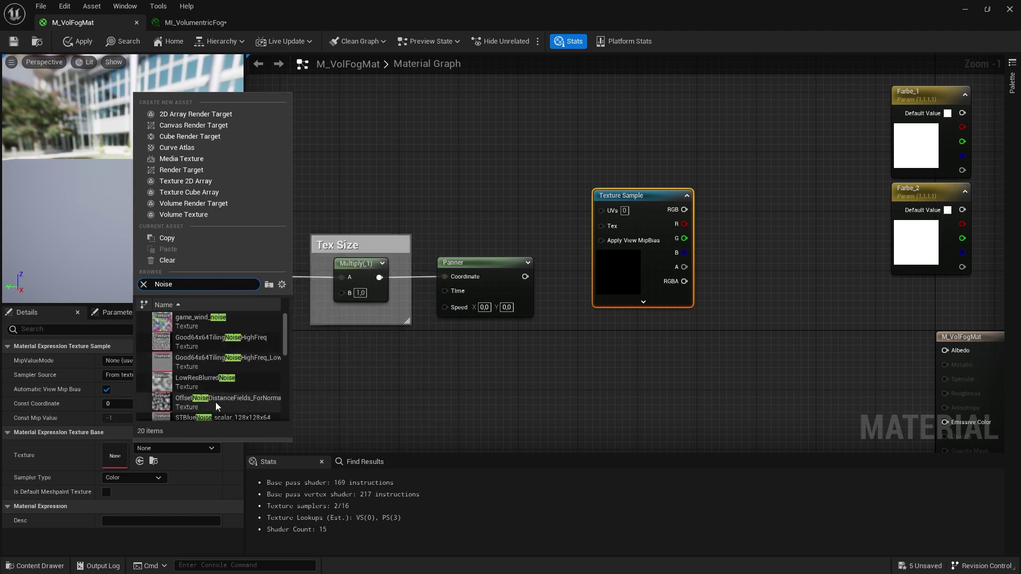
{"action": "scroll", "coordinate": [224, 344], "scroll_direction": "down", "scroll_amount": 3}
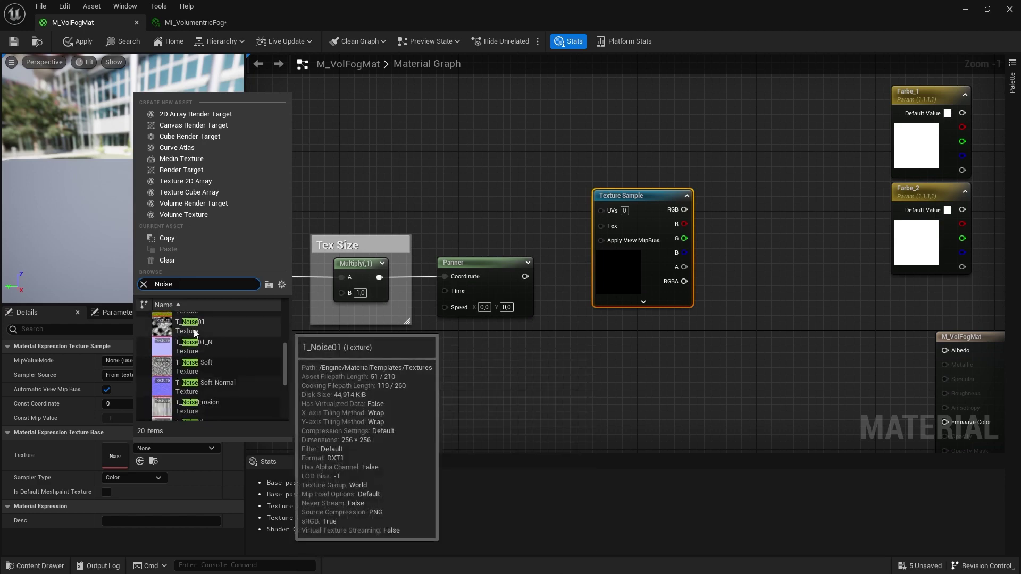
{"action": "left_click", "coordinate": [194, 334]}
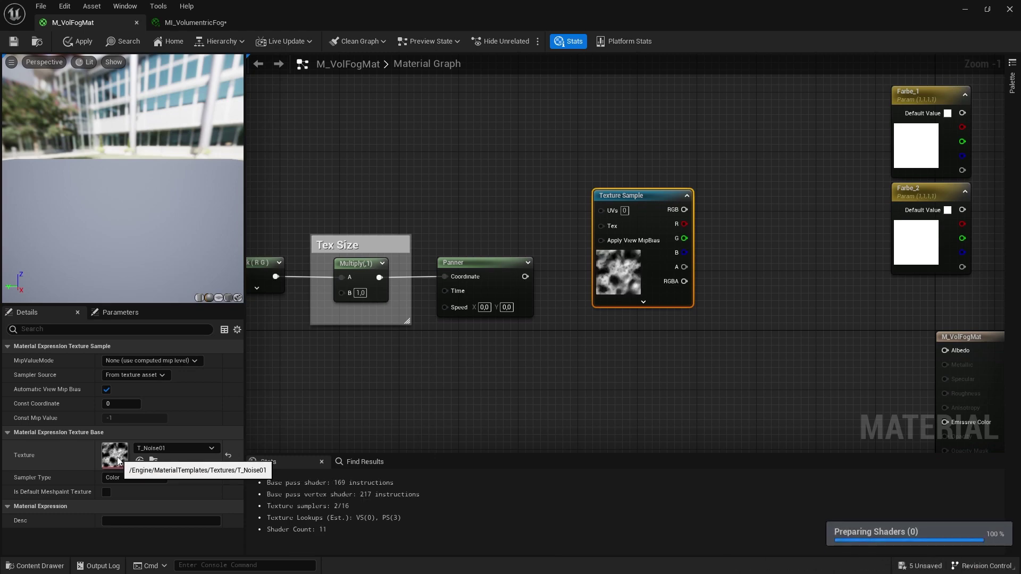
{"action": "left_click", "coordinate": [608, 398]}
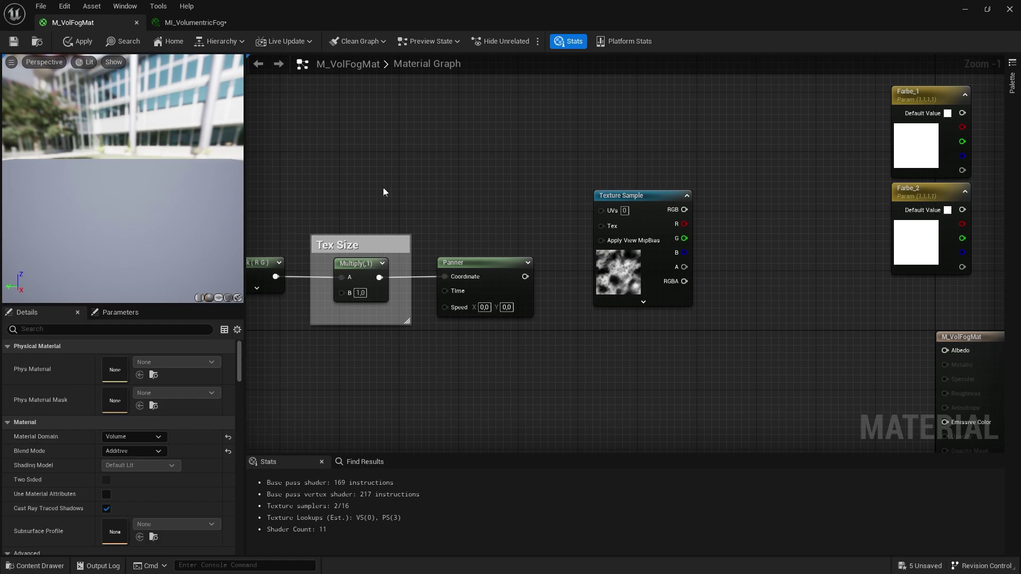
Start previewing the Texture Sample node's noise on the preview mesh.
{"action": "left_click_drag", "start_coordinate": [611, 286], "coordinate": [612, 294]}
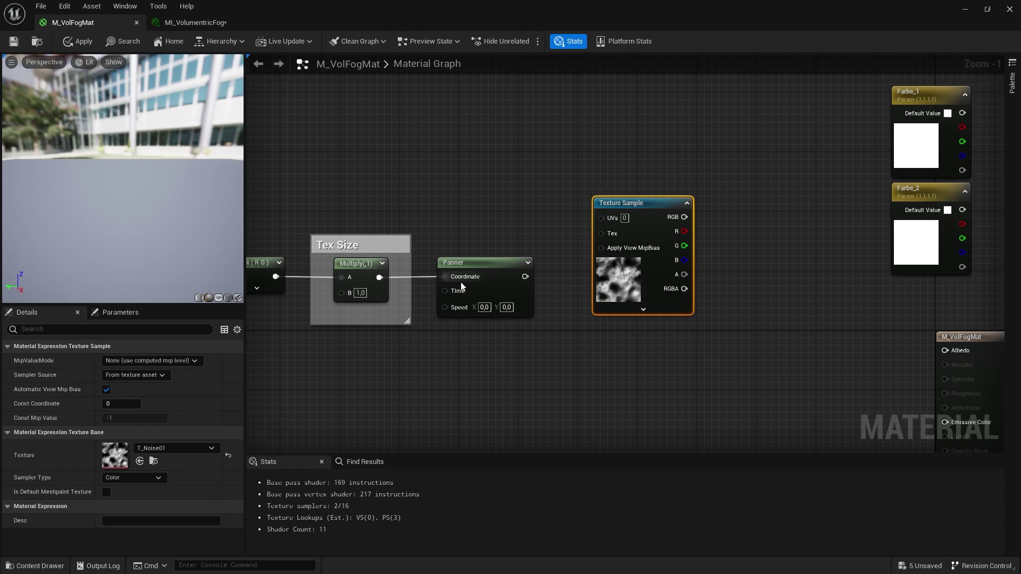
{"action": "left_click_drag", "start_coordinate": [525, 277], "coordinate": [550, 219]}
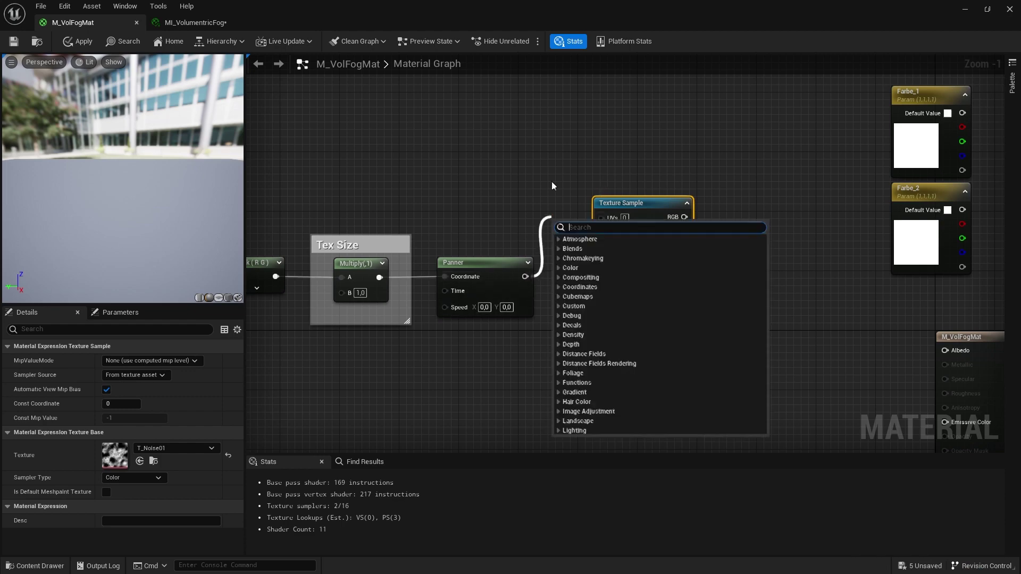
{"action": "left_click", "coordinate": [553, 186]}
{"action": "right_click", "coordinate": [657, 205]}
{"action": "left_click", "coordinate": [583, 208]}
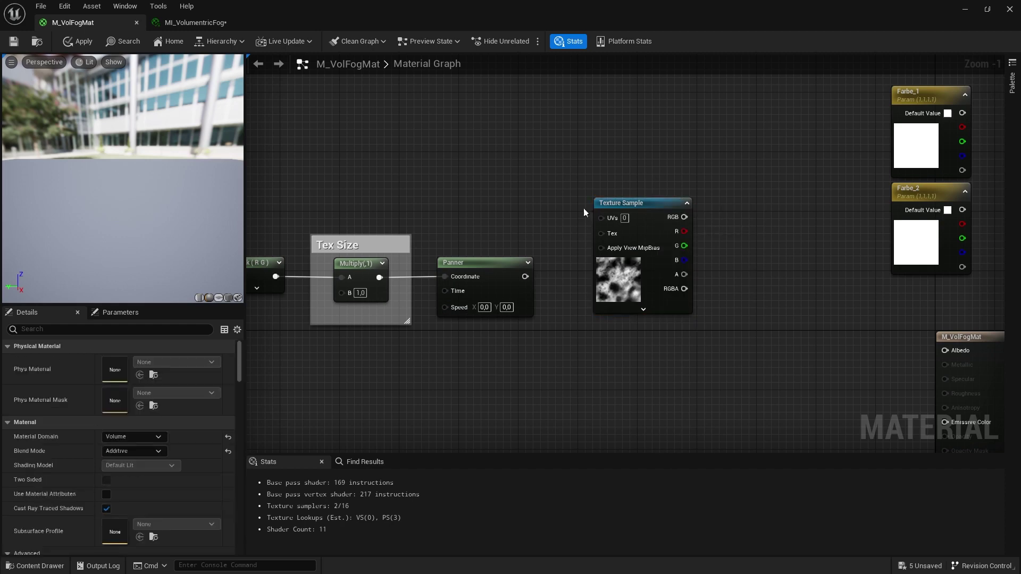
{"action": "right_click", "coordinate": [655, 207]}
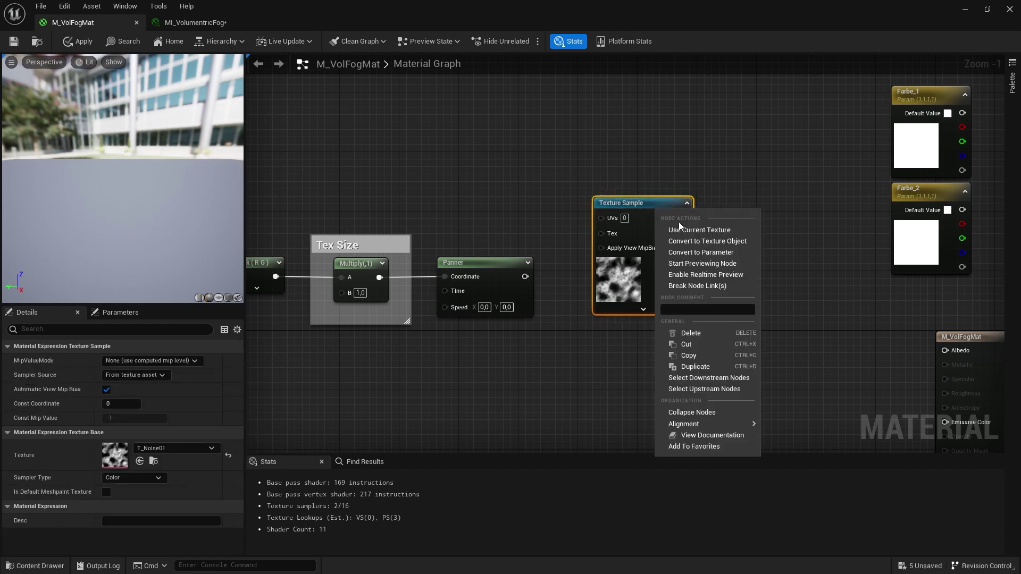
{"action": "left_click", "coordinate": [694, 264]}
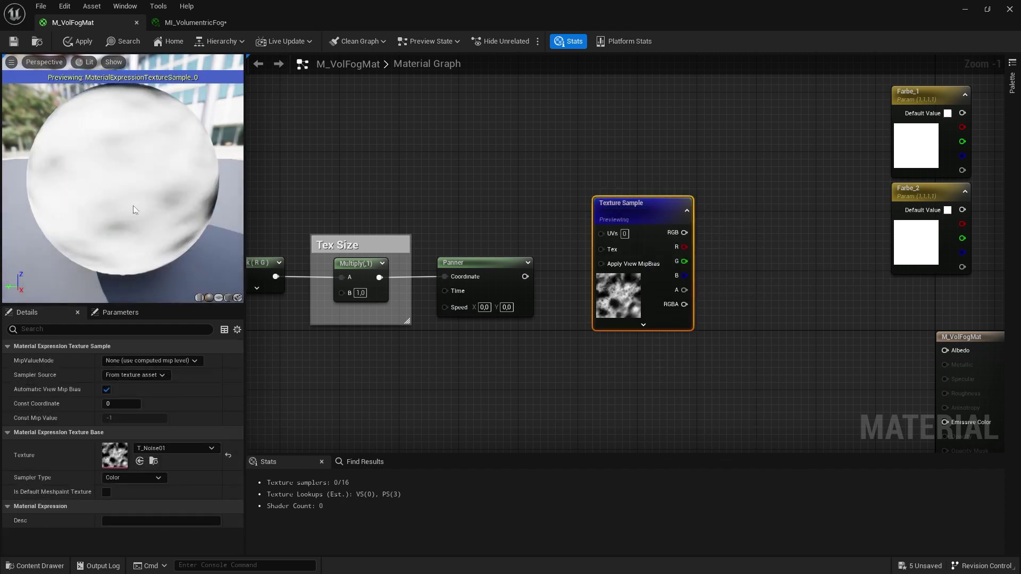
Switch the preview to a cylinder and drag the Panner output toward the UVs pin.
{"action": "left_click_drag", "start_coordinate": [133, 209], "coordinate": [135, 188]}
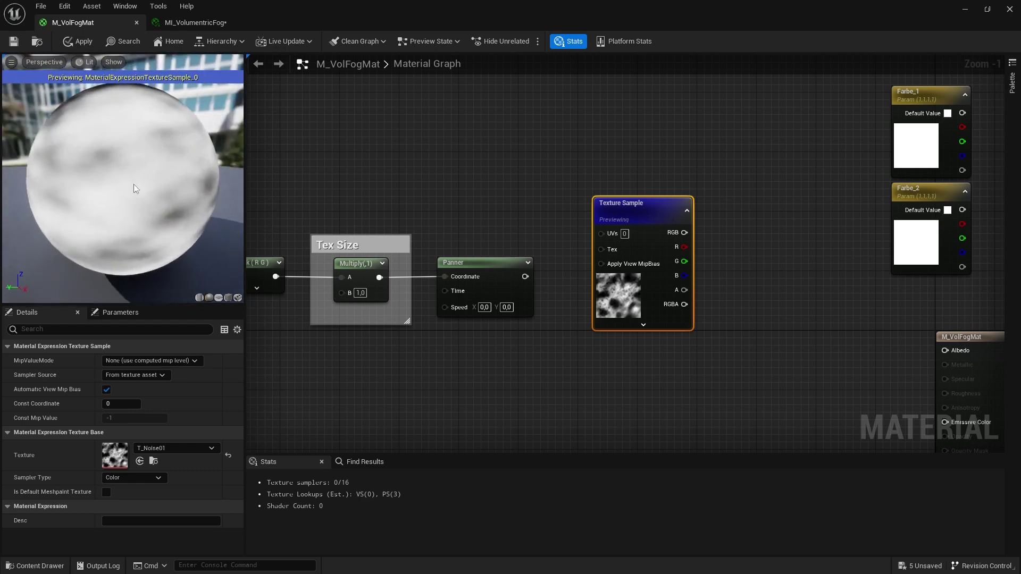
{"action": "left_click", "coordinate": [200, 299]}
{"action": "left_click_drag", "start_coordinate": [176, 258], "coordinate": [176, 117]}
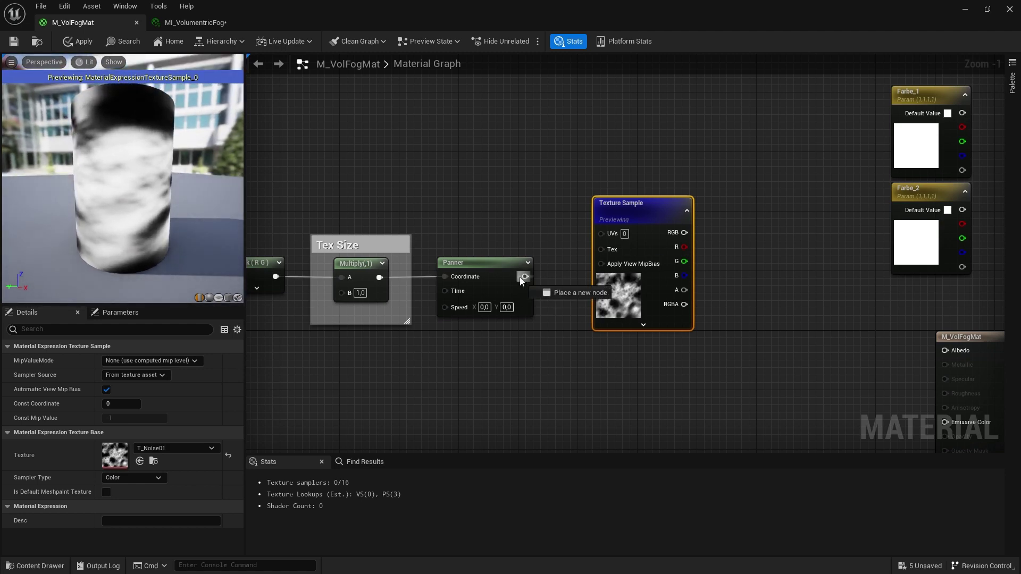
{"action": "left_click_drag", "start_coordinate": [520, 278], "coordinate": [571, 227]}
{"action": "mouse_move", "coordinate": [592, 227]}
{"action": "left_mouse_down"}
{"action": "mouse_move", "coordinate": [606, 236]}
{"action": "mouse_move", "coordinate": [480, 251]}
{"action": "left_mouse_up"}
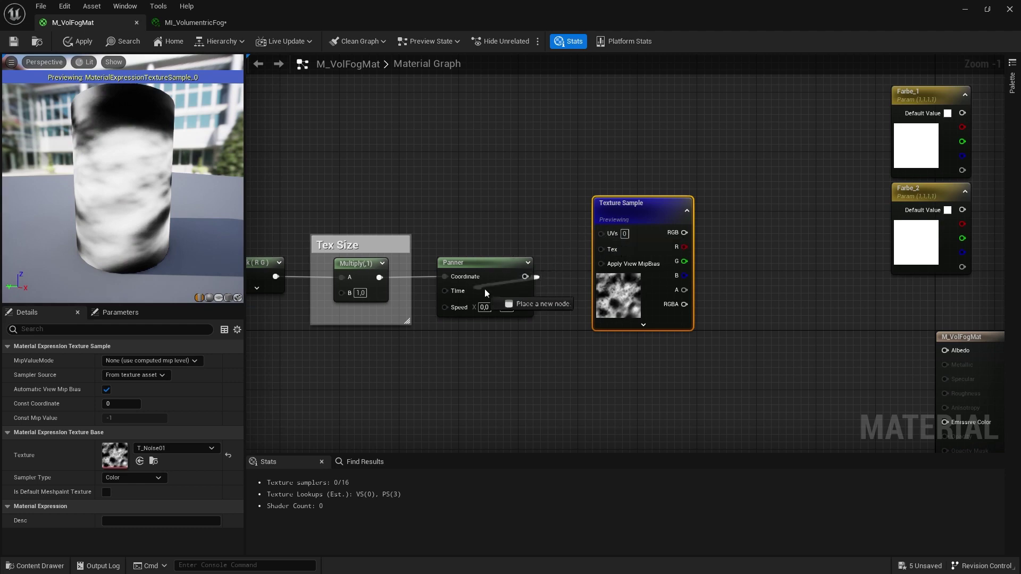
Connect Panner to UVs, switch back to the sphere preview, and set Tex Size B to 0,01.
{"action": "left_click_drag", "start_coordinate": [614, 234], "coordinate": [614, 234]}
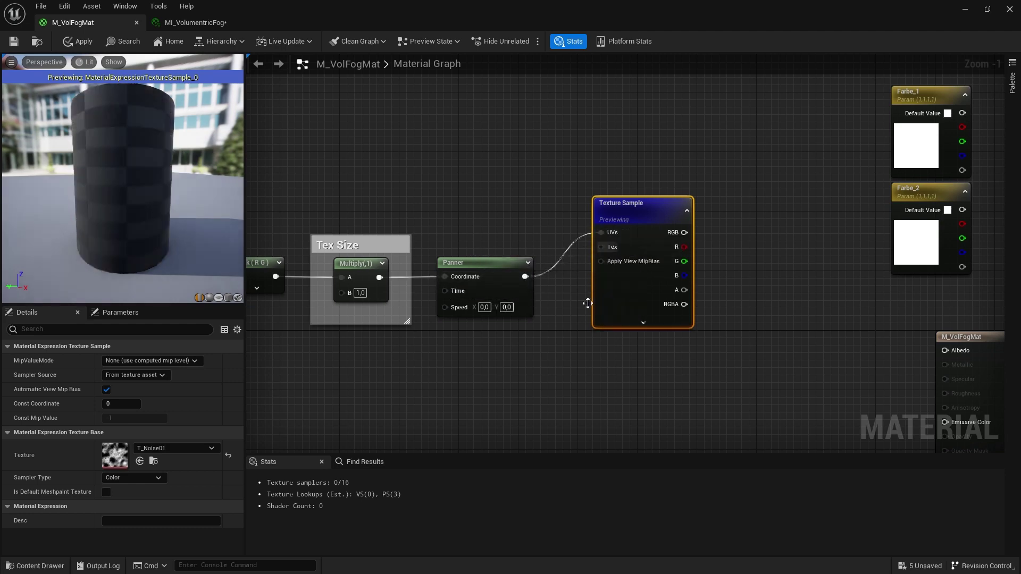
{"action": "mouse_move", "coordinate": [129, 191]}
{"action": "left_mouse_down"}
{"action": "mouse_move", "coordinate": [133, 133]}
{"action": "mouse_move", "coordinate": [130, 189]}
{"action": "left_mouse_up"}
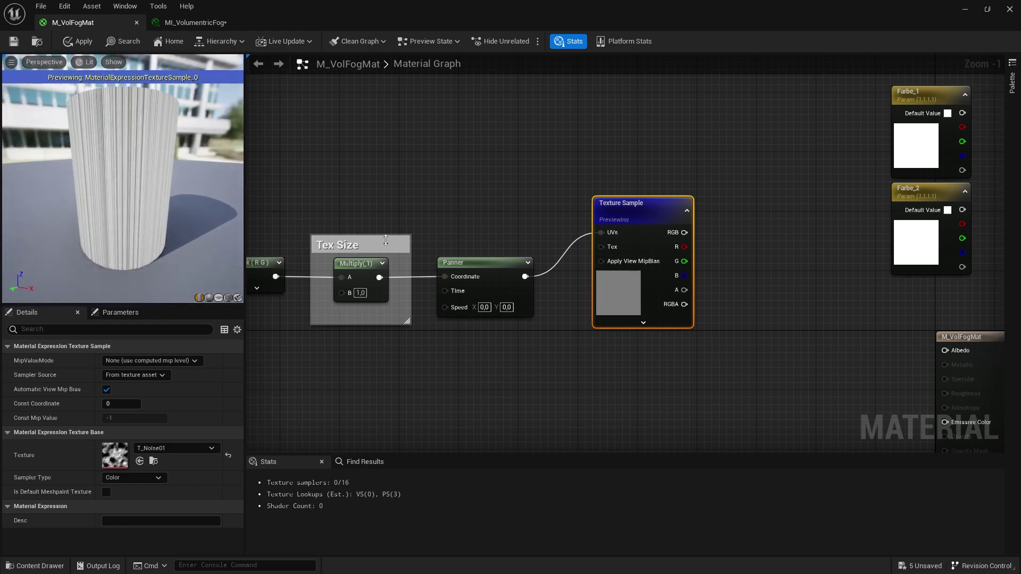
{"action": "left_click", "coordinate": [209, 298]}
{"action": "right_click_drag", "start_coordinate": [384, 202], "coordinate": [548, 198]}
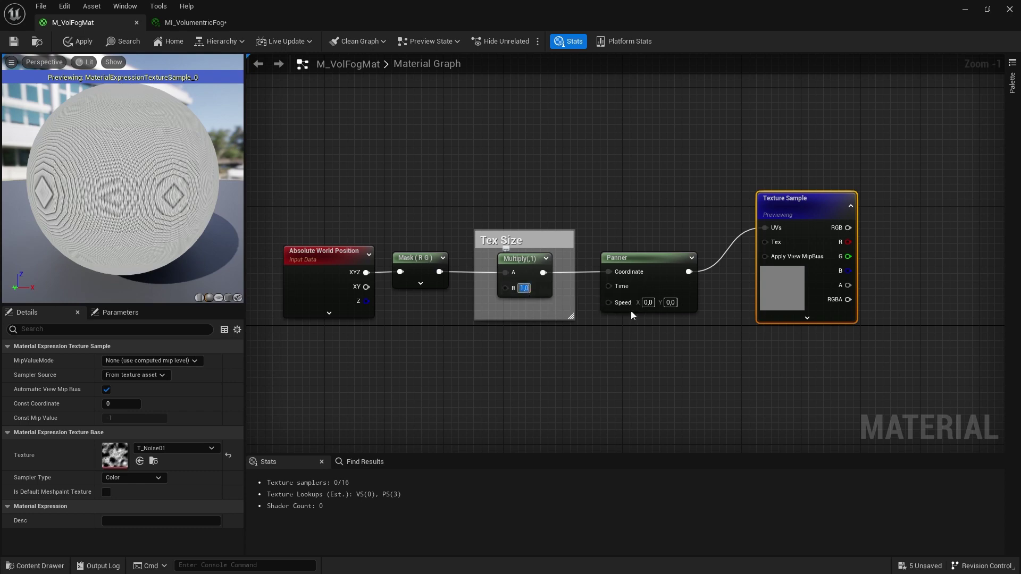
{"action": "type", "text": "1"}
{"action": "key", "text": "Return"}
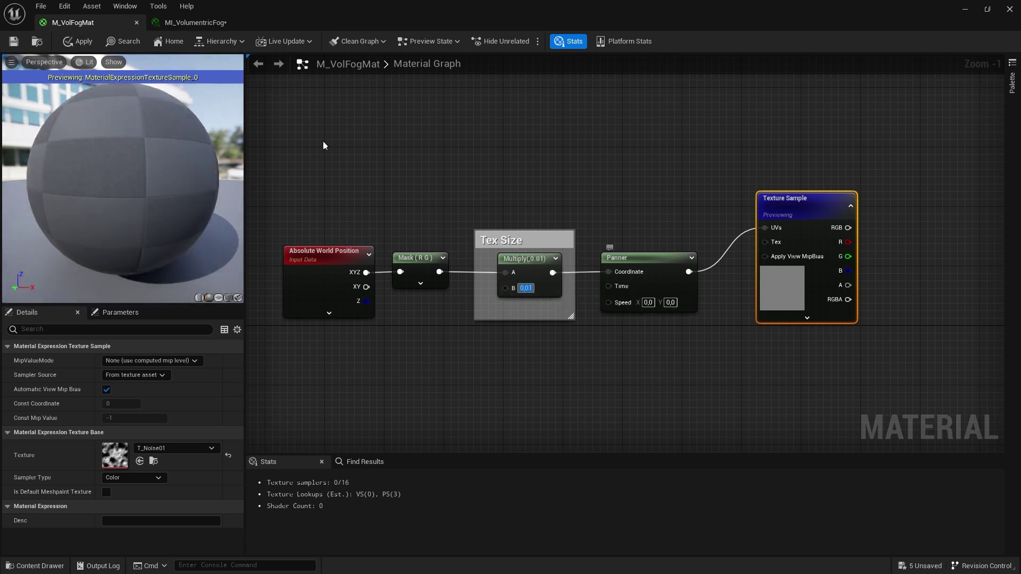
{"action": "left_click_drag", "start_coordinate": [99, 211], "coordinate": [133, 143]}
Set the Panner Speed to X 0.1 and Y 1.0 so the noise scrolls across the preview sphere.
{"action": "right_click_drag", "start_coordinate": [596, 111], "coordinate": [465, 177]}
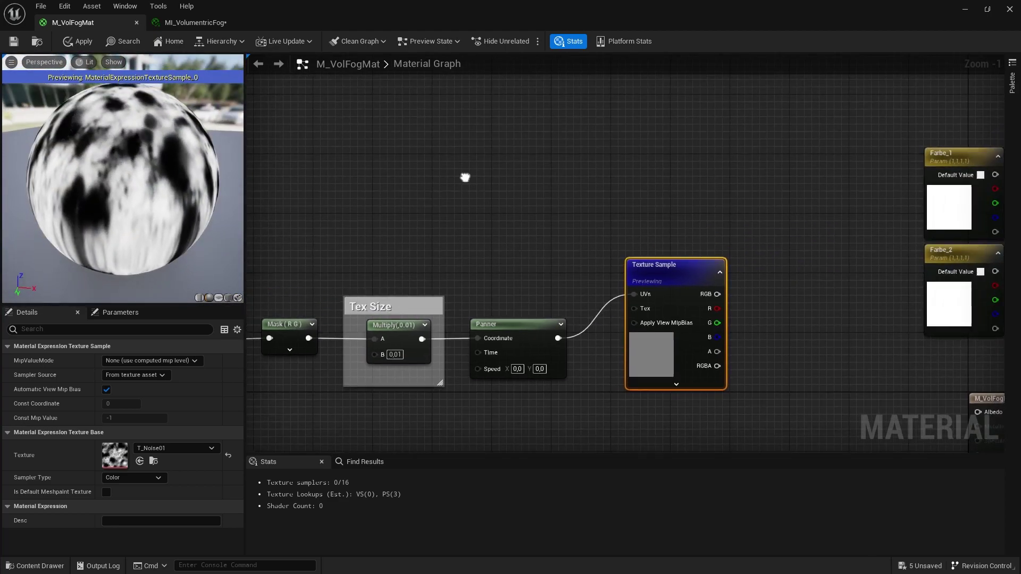
{"action": "mouse_move", "coordinate": [404, 141]}
{"action": "right_mouse_down"}
{"action": "mouse_move", "coordinate": [448, 130]}
{"action": "mouse_move", "coordinate": [565, 214]}
{"action": "right_mouse_up"}
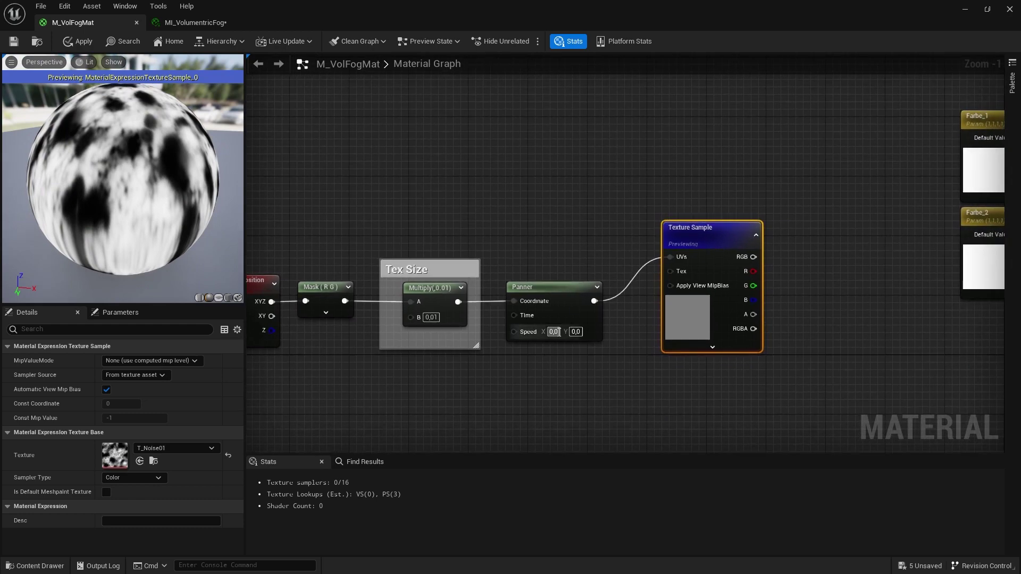
{"action": "left_click_drag", "start_coordinate": [179, 201], "coordinate": [192, 181]}
{"action": "type", "text": "1"}
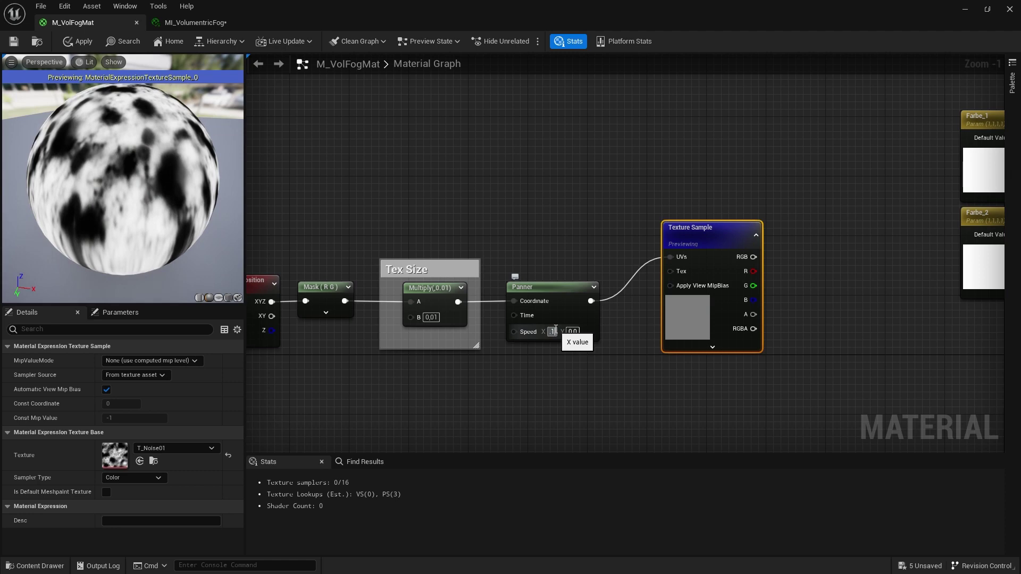
{"action": "key", "text": "Return"}
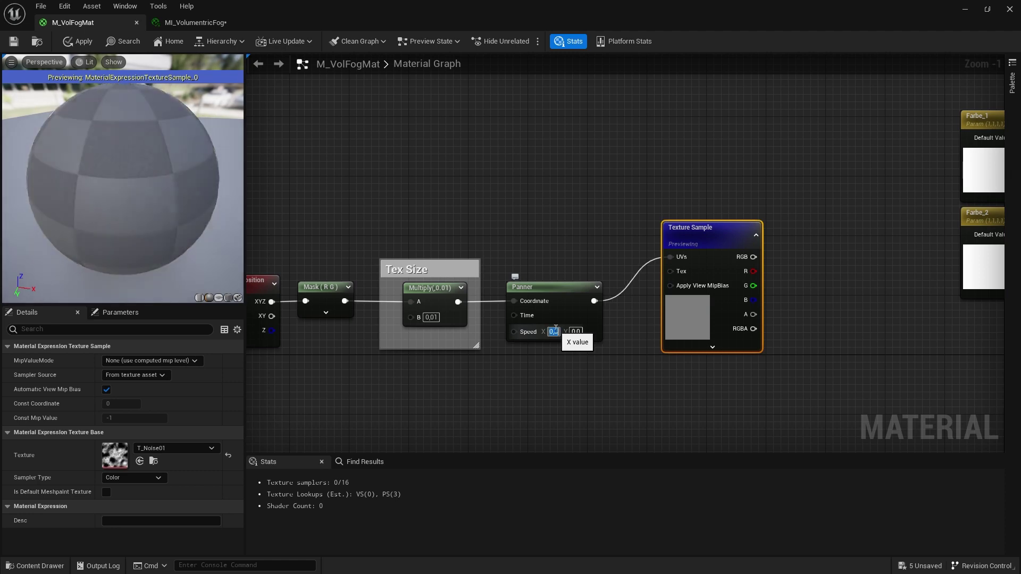
{"action": "type", "text": "1"}
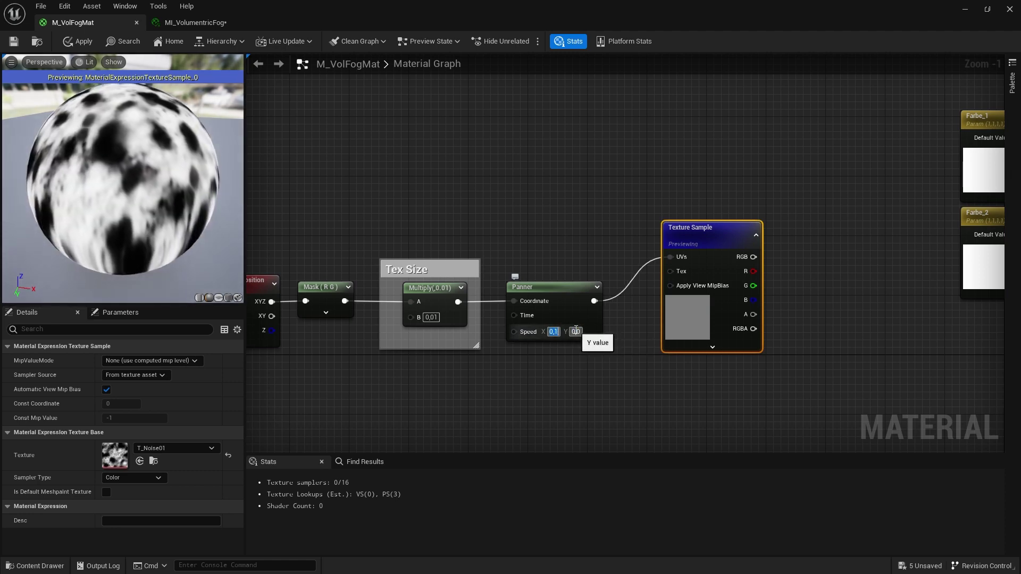
{"action": "left_click", "coordinate": [778, 357]}
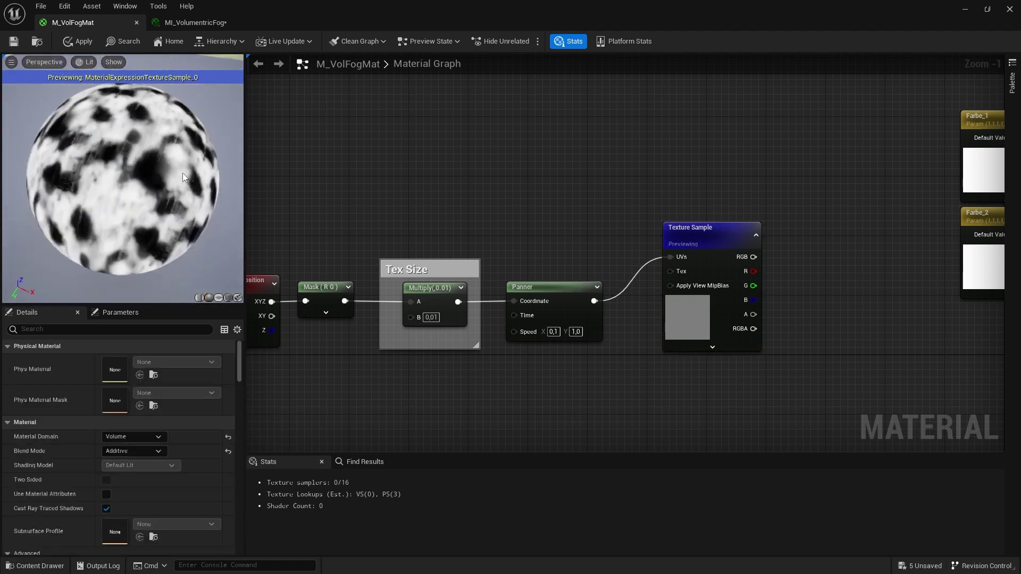
{"action": "mouse_move", "coordinate": [174, 211]}
{"action": "left_mouse_down"}
{"action": "mouse_move", "coordinate": [175, 197]}
{"action": "mouse_move", "coordinate": [158, 202]}
{"action": "left_mouse_up"}
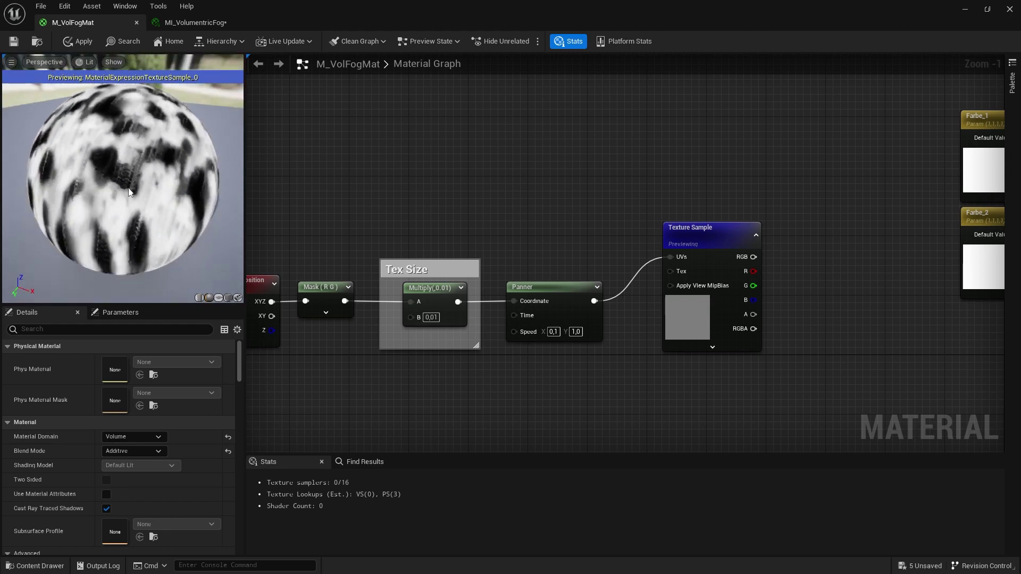
Tidy the graph by moving the Texture Sample node left and down.
{"action": "right_click_drag", "start_coordinate": [250, 232], "coordinate": [371, 210]}
{"action": "left_click_drag", "start_coordinate": [371, 211], "coordinate": [299, 331]}
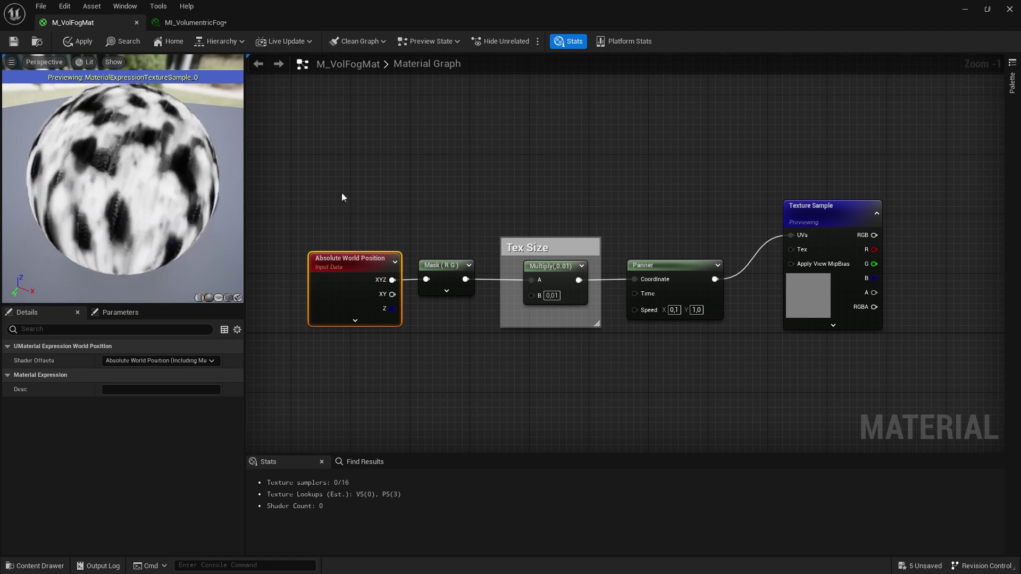
{"action": "left_click", "coordinate": [292, 229]}
{"action": "left_click_drag", "start_coordinate": [292, 233], "coordinate": [389, 346]}
{"action": "left_click_drag", "start_coordinate": [44, 193], "coordinate": [85, 192]}
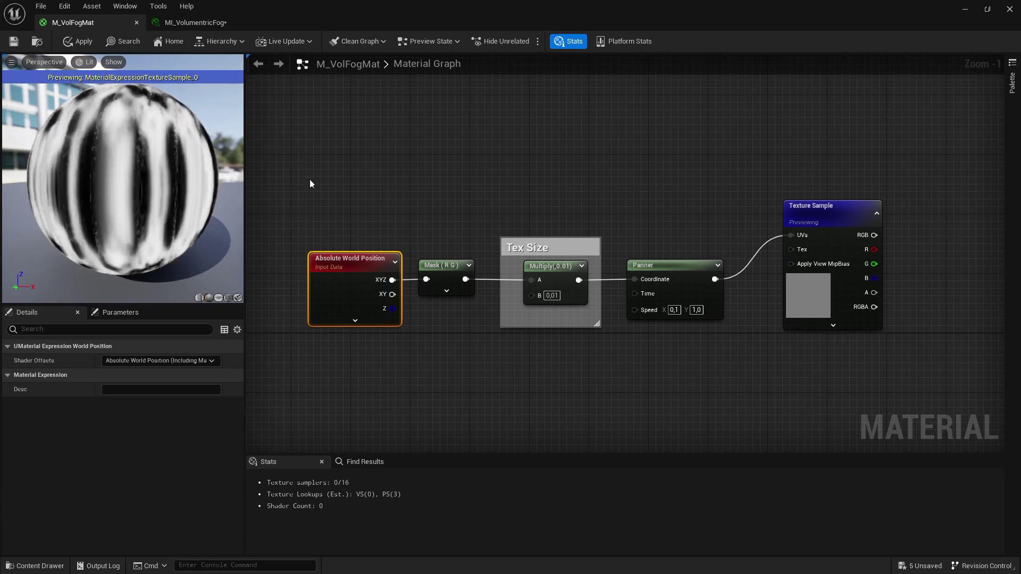
{"action": "left_click", "coordinate": [477, 186]}
{"action": "right_click_drag", "start_coordinate": [624, 142], "coordinate": [507, 139]}
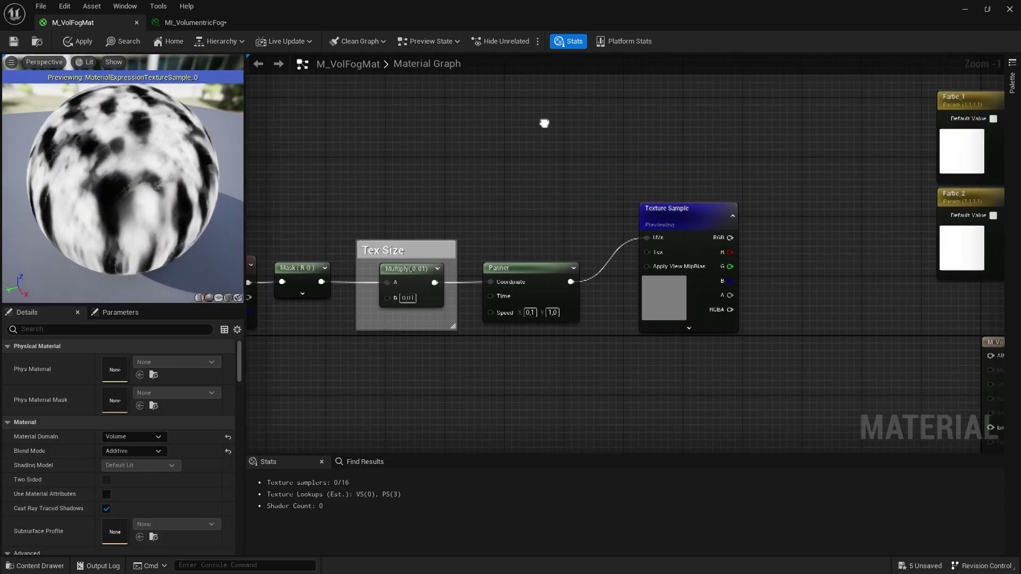
{"action": "left_click_drag", "start_coordinate": [578, 212], "coordinate": [539, 255]}
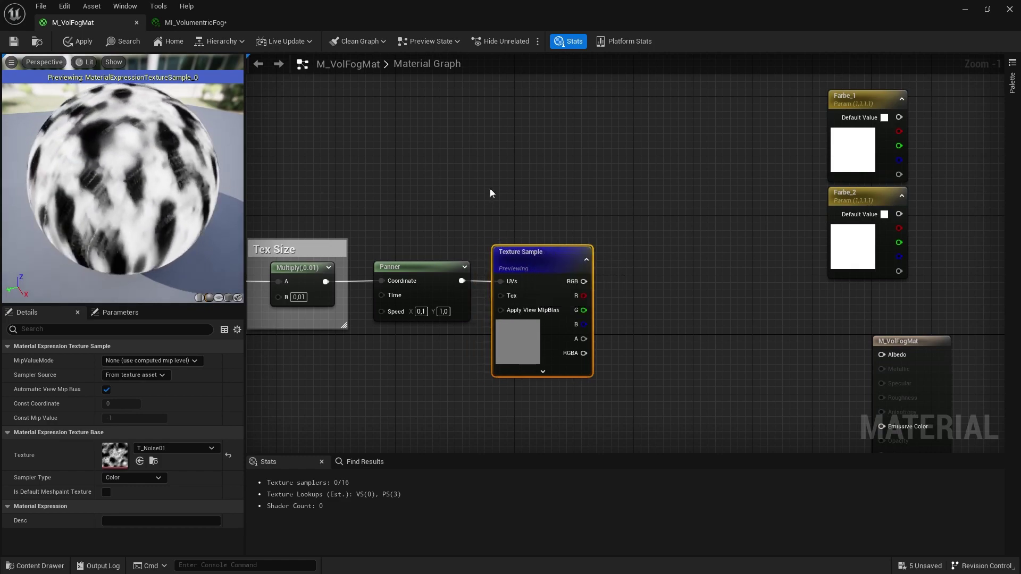
{"action": "left_click", "coordinate": [550, 166]}
Add a CheapContrast_RGB node wired from the Texture Sample's RGB output.
{"action": "scroll", "coordinate": [646, 186], "scroll_direction": "down", "scroll_amount": 3}
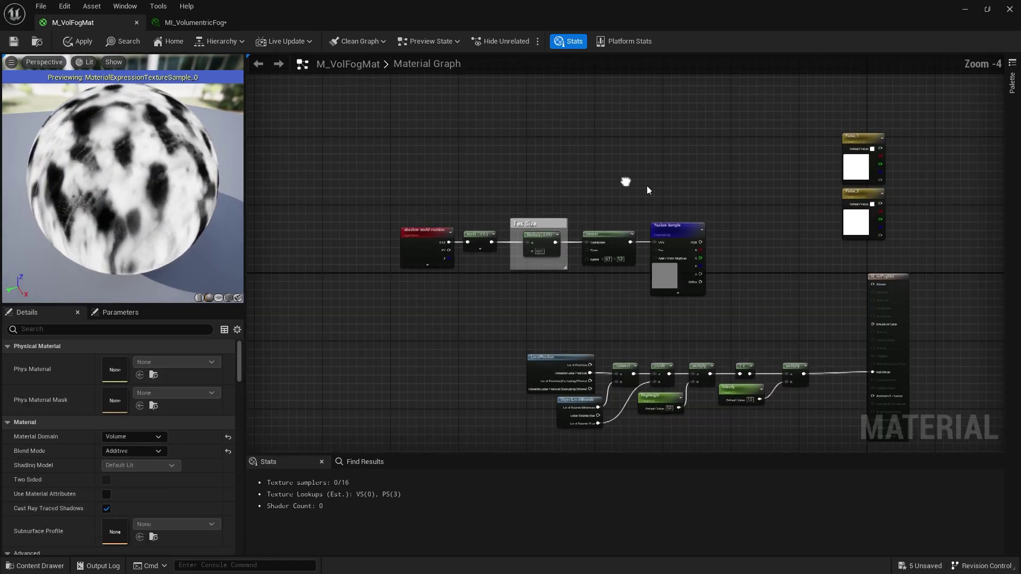
{"action": "left_click_drag", "start_coordinate": [762, 189], "coordinate": [329, 296]}
{"action": "scroll", "coordinate": [665, 241], "scroll_direction": "up", "scroll_amount": 4}
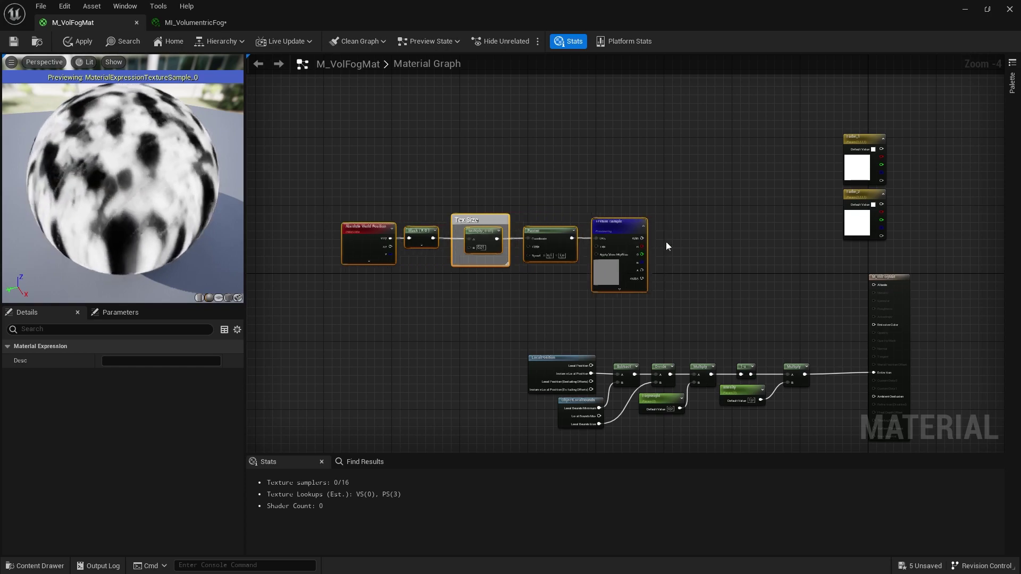
{"action": "left_click", "coordinate": [655, 223]}
{"action": "left_click_drag", "start_coordinate": [593, 234], "coordinate": [663, 191]}
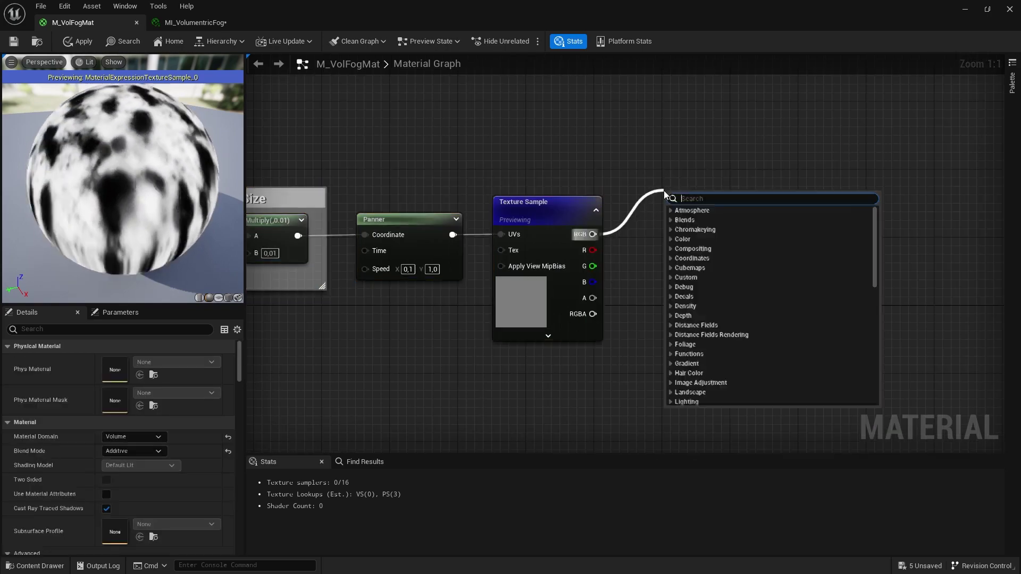
{"action": "type", "text": "cheao"}
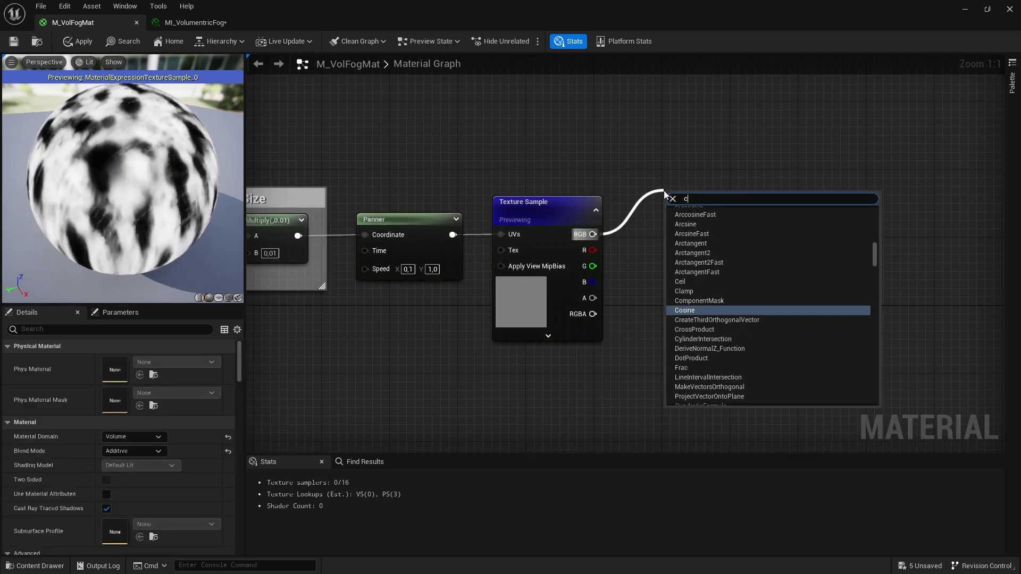
{"action": "key", "text": "BackSpace"}
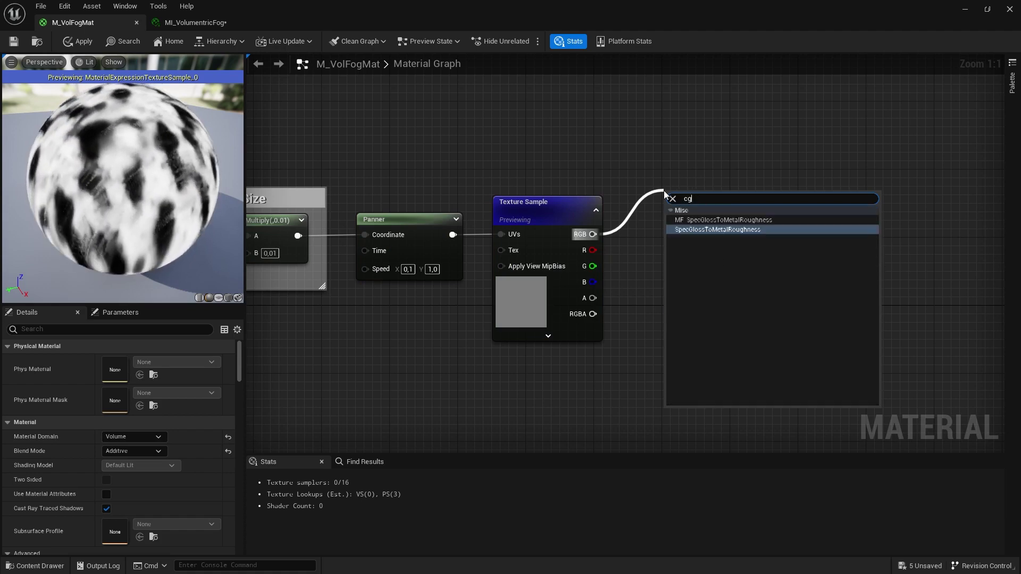
{"action": "type", "text": "p"}
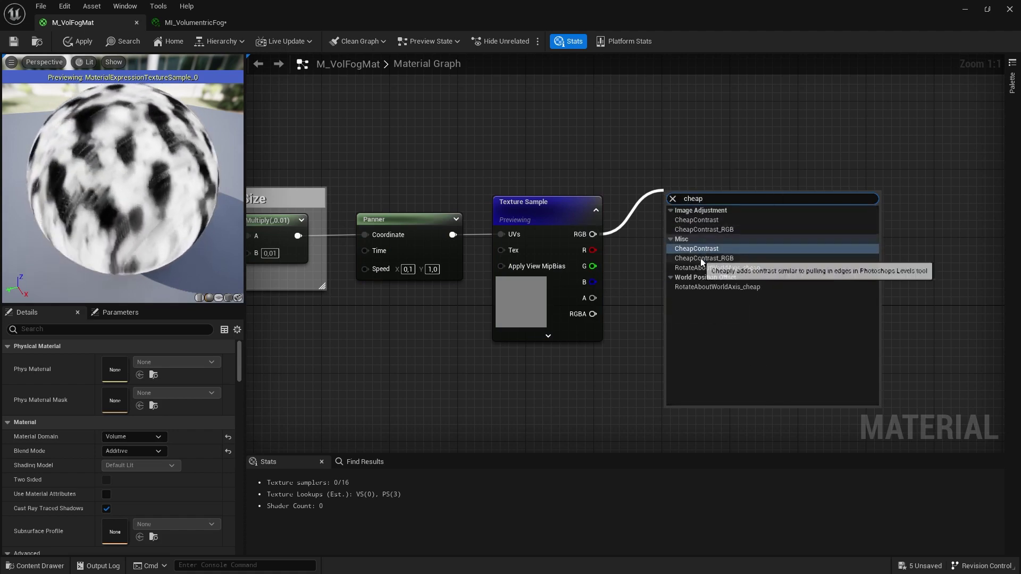
{"action": "left_click", "coordinate": [703, 258]}
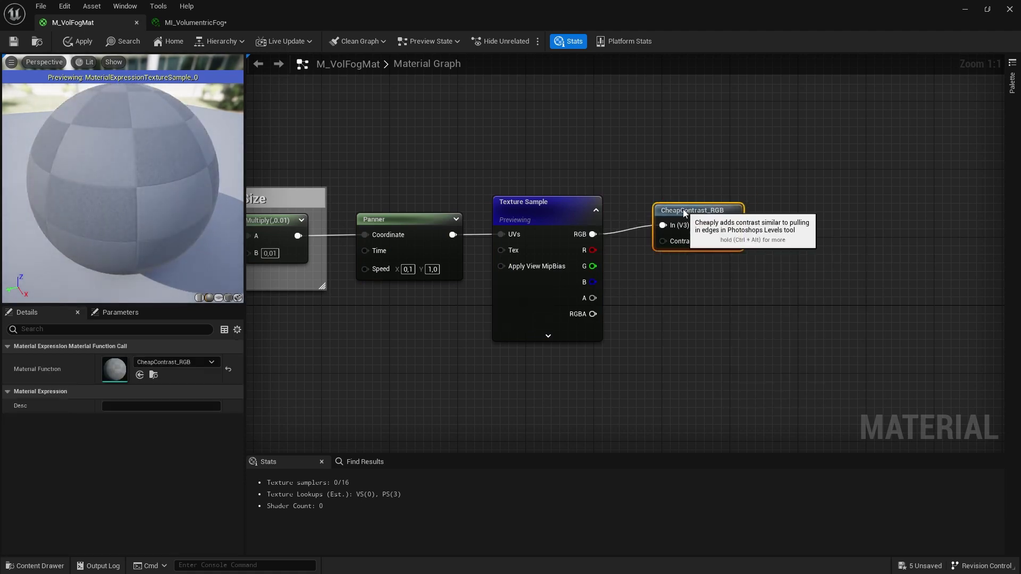
Preview CheapContrast_RGB's output on the sphere and move the node up and right.
{"action": "right_click", "coordinate": [684, 209]}
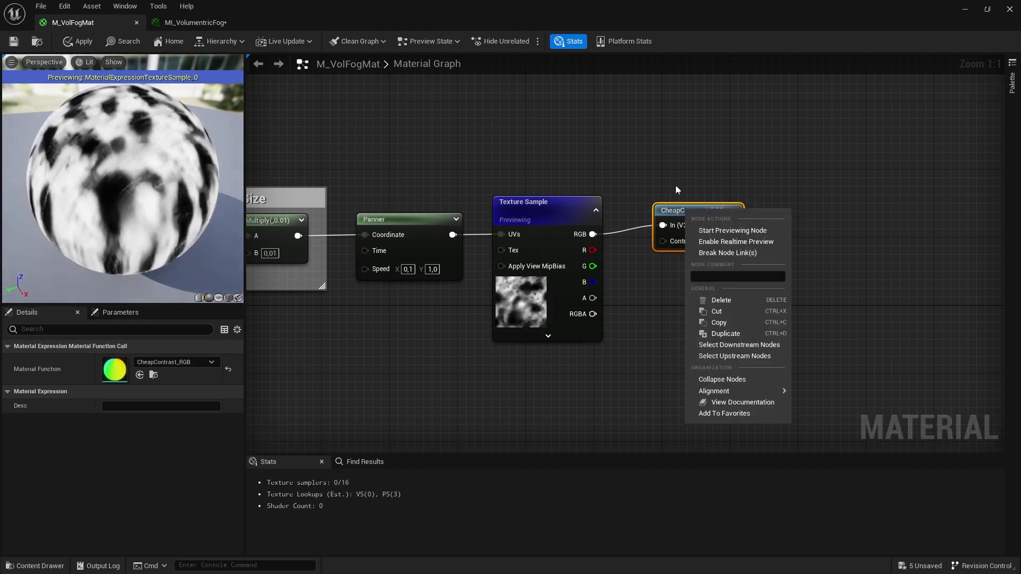
{"action": "left_click", "coordinate": [685, 180]}
{"action": "left_click", "coordinate": [686, 210]}
{"action": "right_click", "coordinate": [686, 210]}
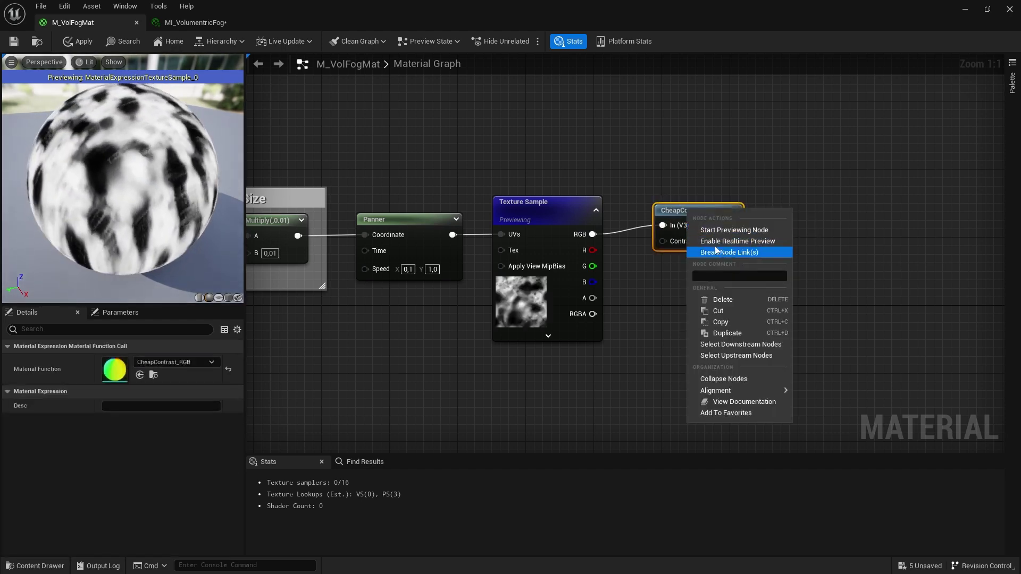
{"action": "left_click", "coordinate": [723, 230]}
{"action": "left_click_drag", "start_coordinate": [725, 204], "coordinate": [767, 187]}
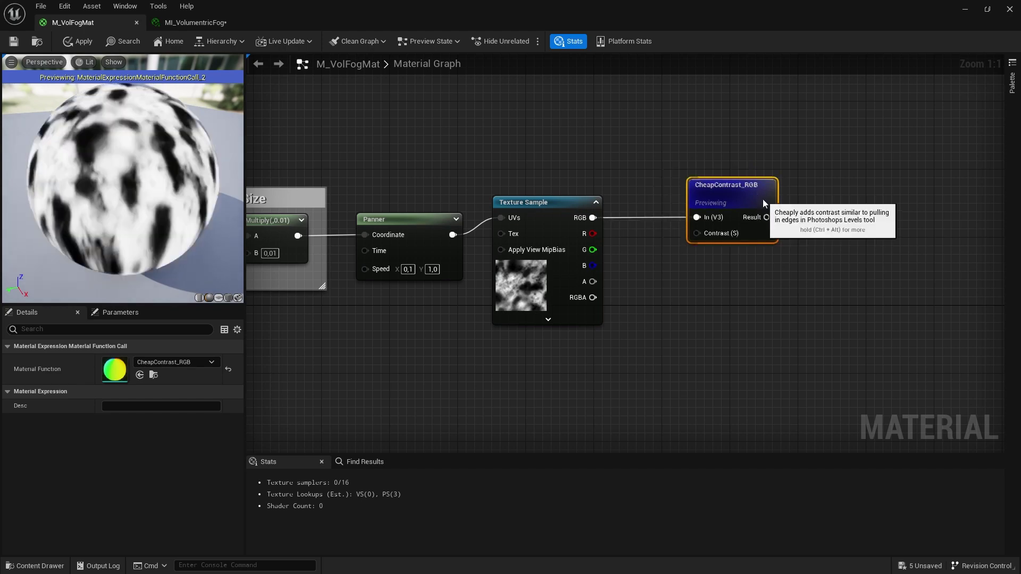
{"action": "left_click", "coordinate": [630, 153]}
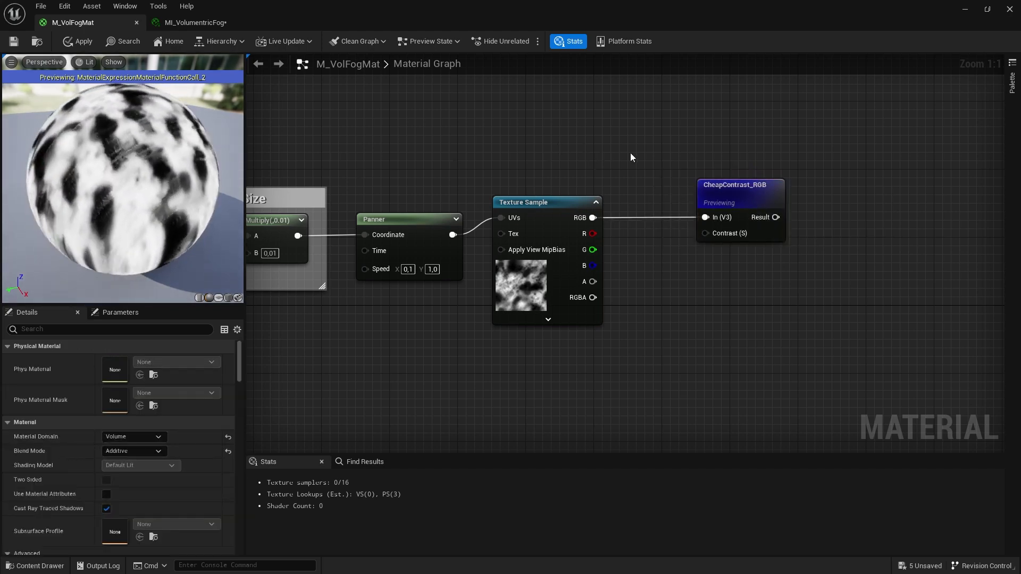
Add a Constant wired into CheapContrast_RGB's Contrast input and try a value of 2.0.
{"action": "left_click", "coordinate": [574, 145]}
{"action": "mouse_move", "coordinate": [576, 159]}
{"action": "left_mouse_down"}
{"action": "mouse_move", "coordinate": [520, 150]}
{"action": "mouse_move", "coordinate": [705, 233]}
{"action": "left_mouse_up"}
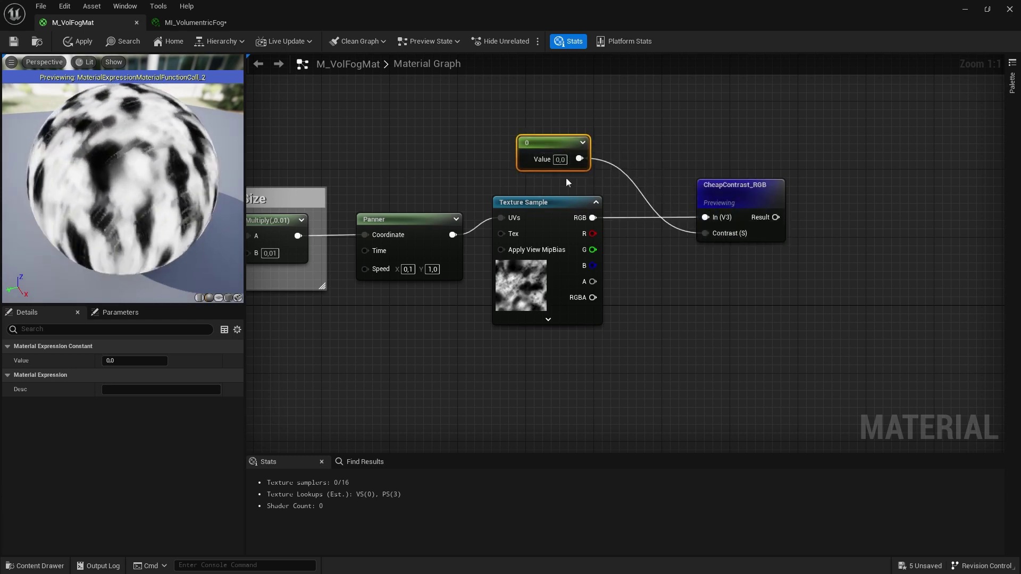
{"action": "left_click", "coordinate": [560, 159]}
{"action": "type", "text": "2"}
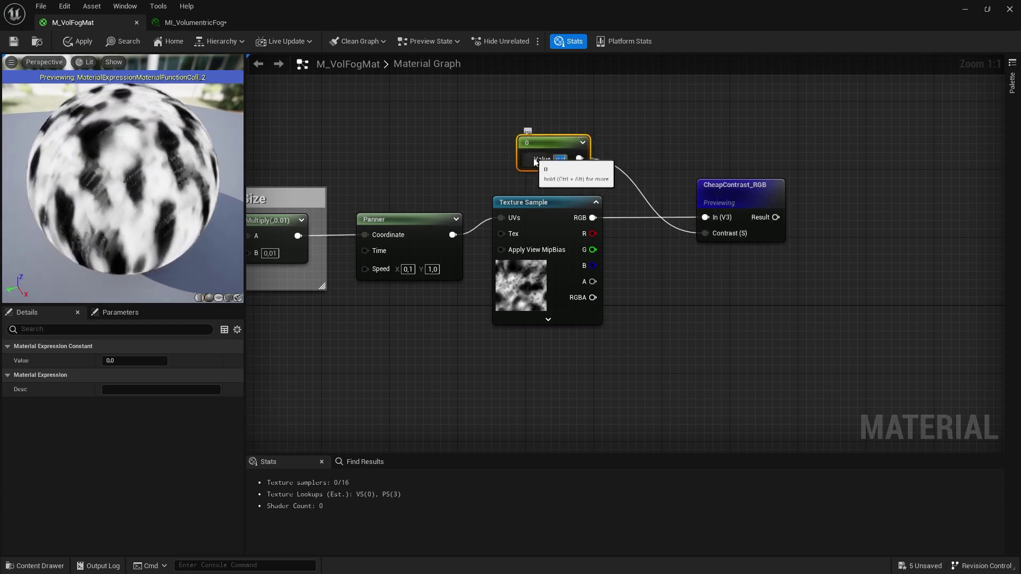
{"action": "left_click", "coordinate": [641, 165]}
{"action": "left_click_drag", "start_coordinate": [137, 196], "coordinate": [110, 259]}
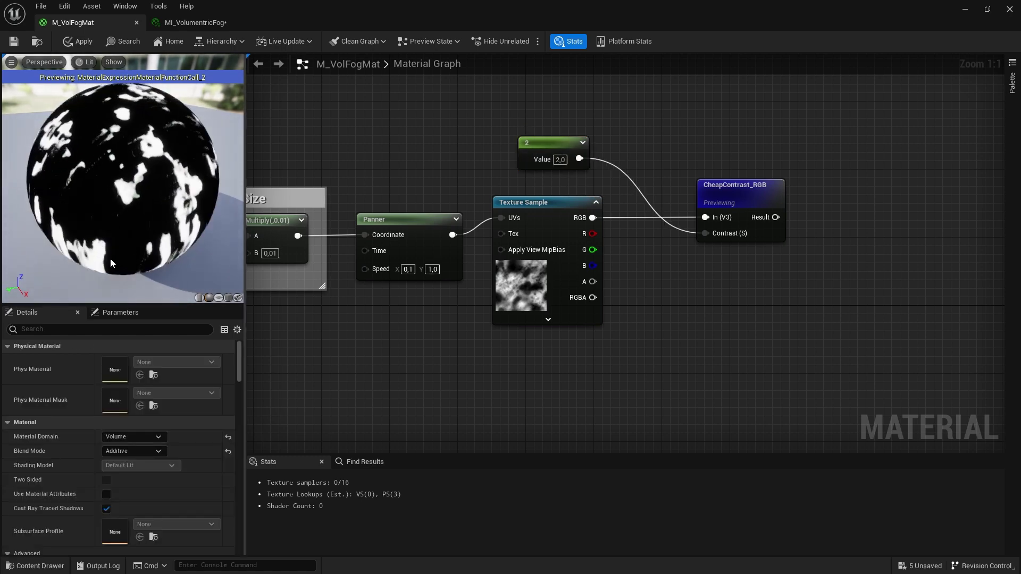
Change the constant to 1.0 and open the Texture Sample's texture asset list.
{"action": "left_click", "coordinate": [560, 160]}
{"action": "type", "text": "1"}
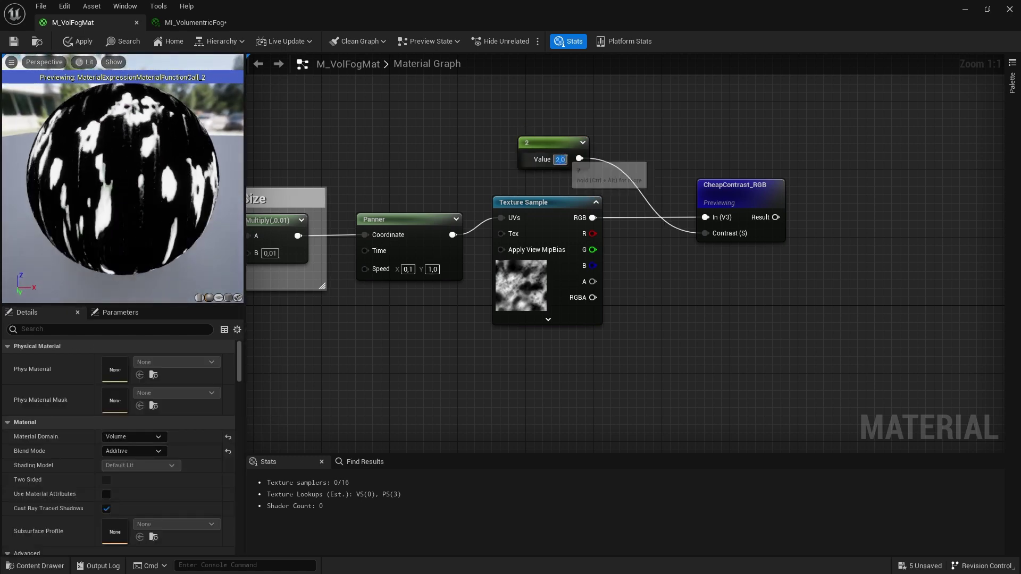
{"action": "left_click", "coordinate": [658, 169]}
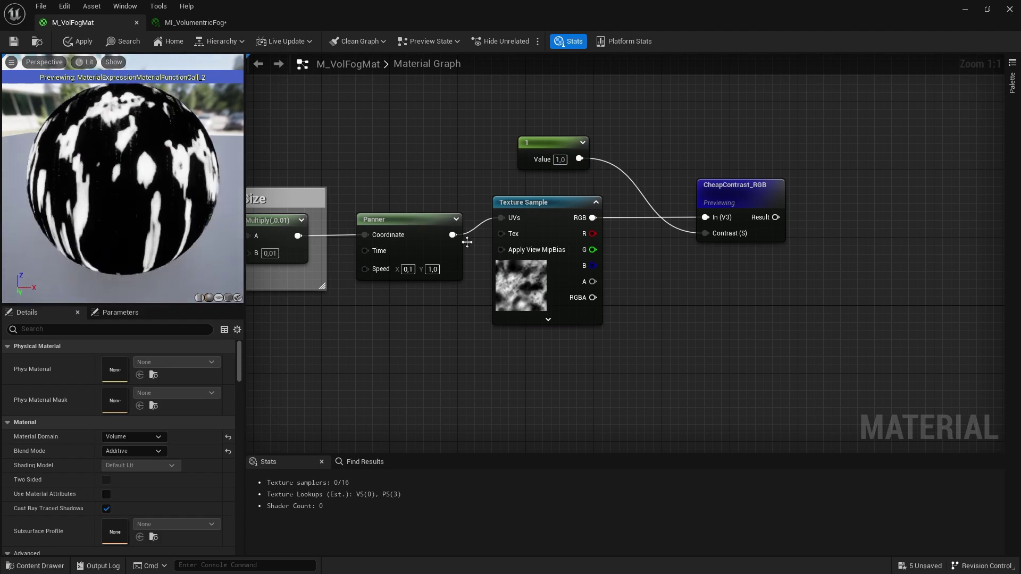
{"action": "left_click", "coordinate": [524, 205]}
{"action": "left_click", "coordinate": [171, 447]}
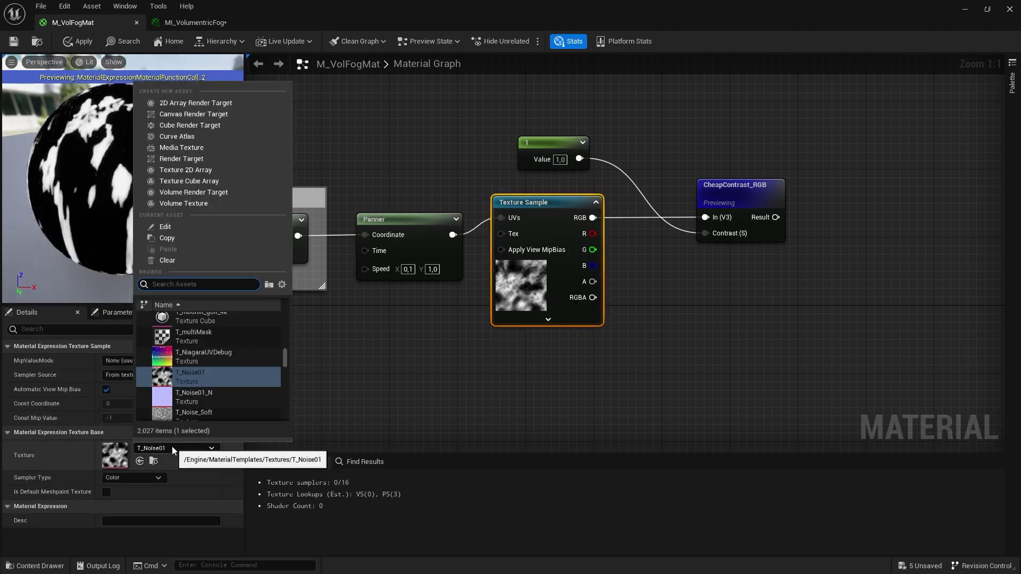
Try T_NoiseErosion on the Texture Sample, then undo back to T_Noise01.
{"action": "scroll", "coordinate": [211, 390], "scroll_direction": "down", "scroll_amount": 3}
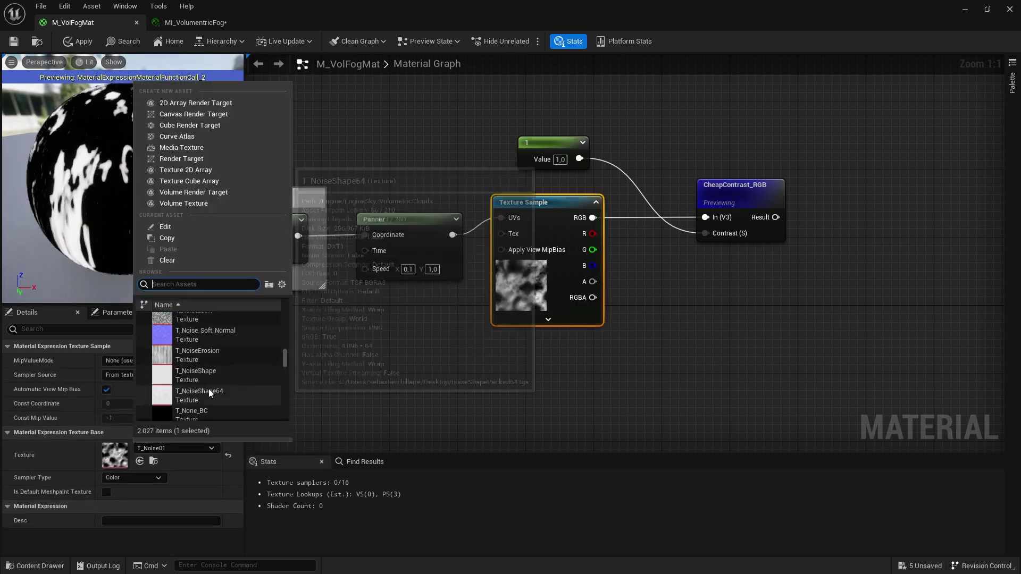
{"action": "left_click", "coordinate": [223, 359]}
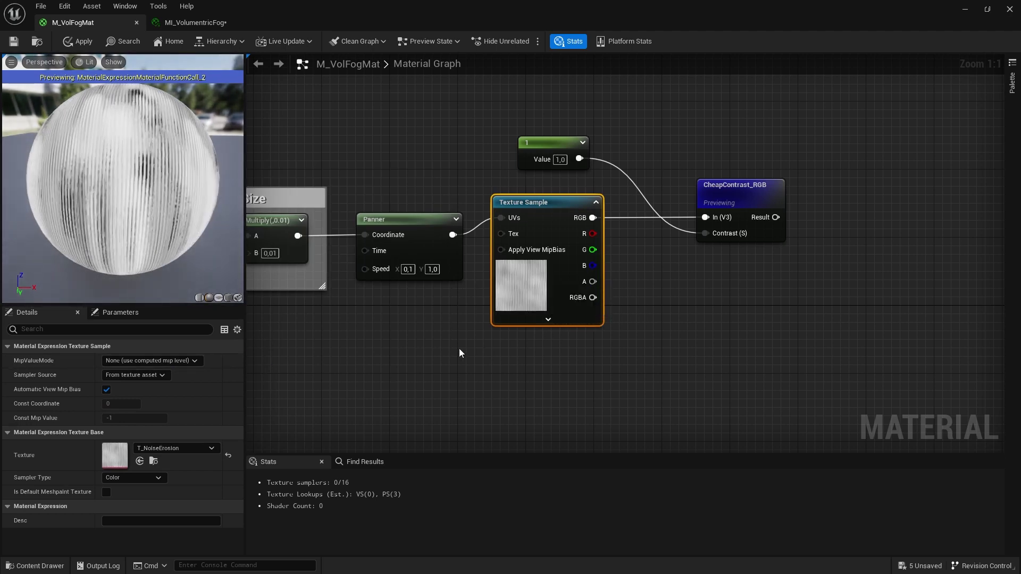
{"action": "key", "text": "ctrl+z"}
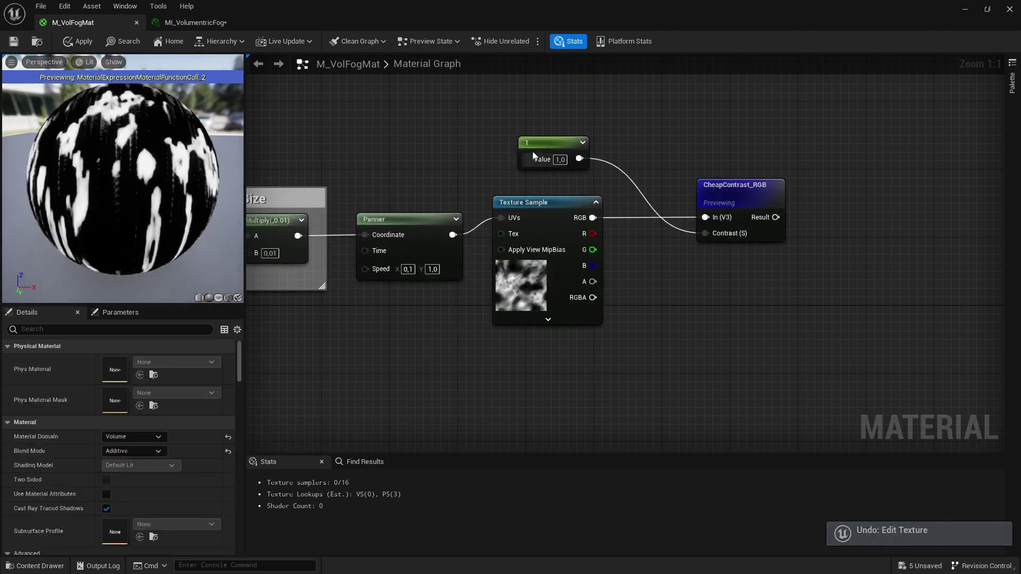
Shift CheapContrast_RGB left and drag a new wire from its Result output.
{"action": "left_click_drag", "start_coordinate": [731, 186], "coordinate": [662, 187]}
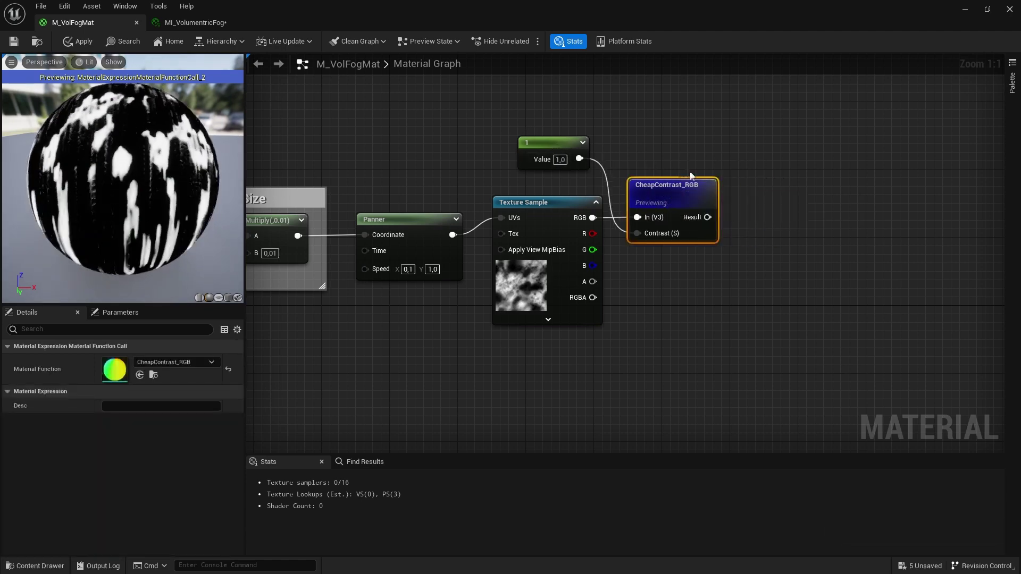
{"action": "right_click_drag", "start_coordinate": [573, 161], "coordinate": [448, 196]}
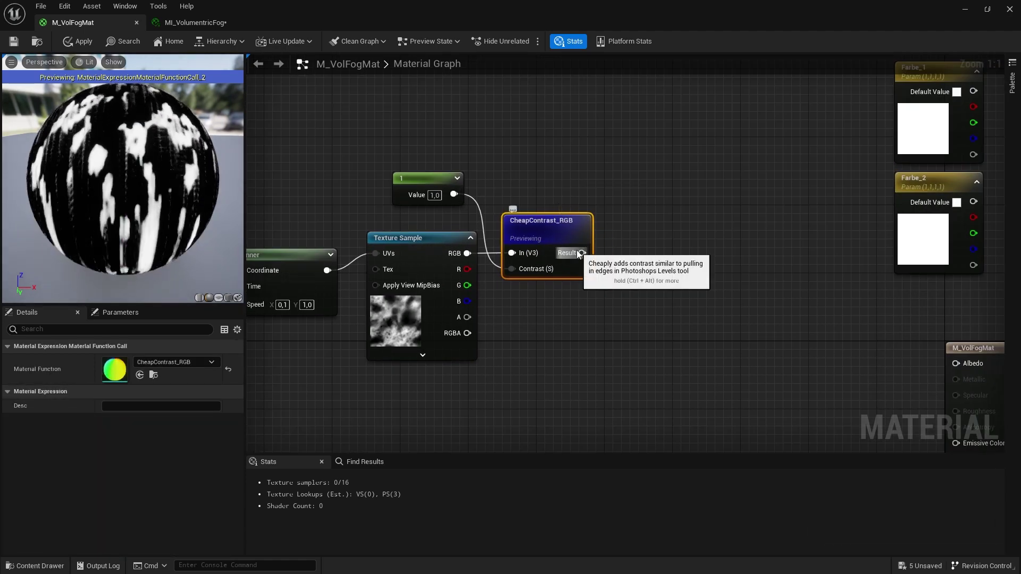
{"action": "mouse_move", "coordinate": [581, 254]}
{"action": "left_mouse_down"}
{"action": "mouse_move", "coordinate": [599, 127]}
{"action": "mouse_move", "coordinate": [634, 173]}
{"action": "left_mouse_up"}
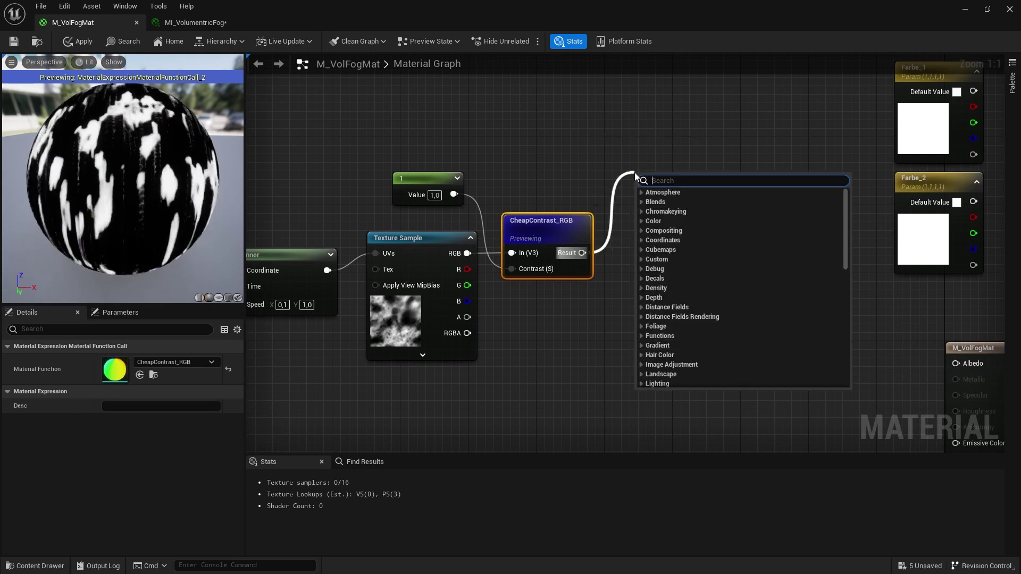
Add a 3PointLevels node after CheapContrast_RGB's Result via a '3point' search.
{"action": "type", "text": "3point"}
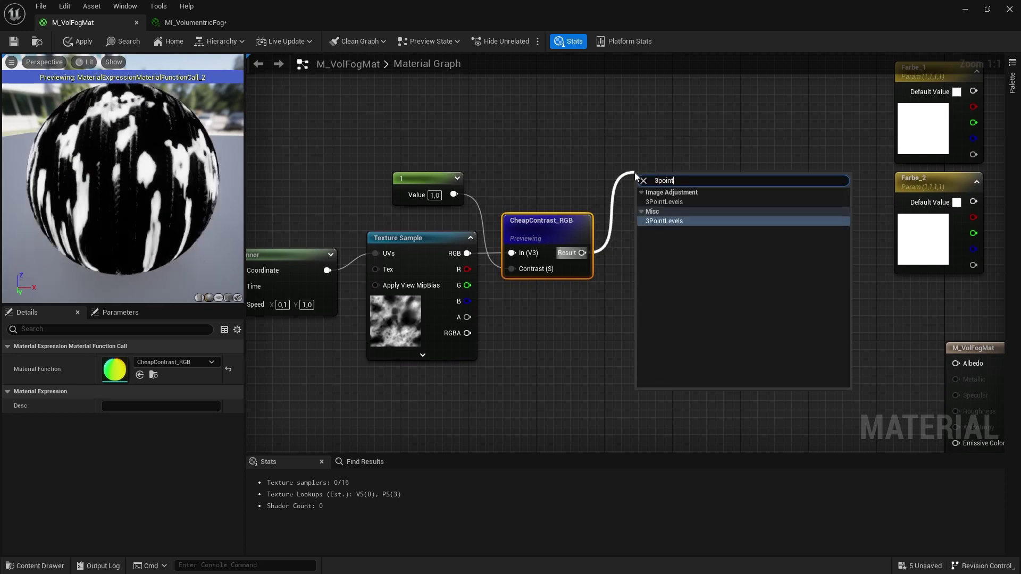
{"action": "key", "text": "Return"}
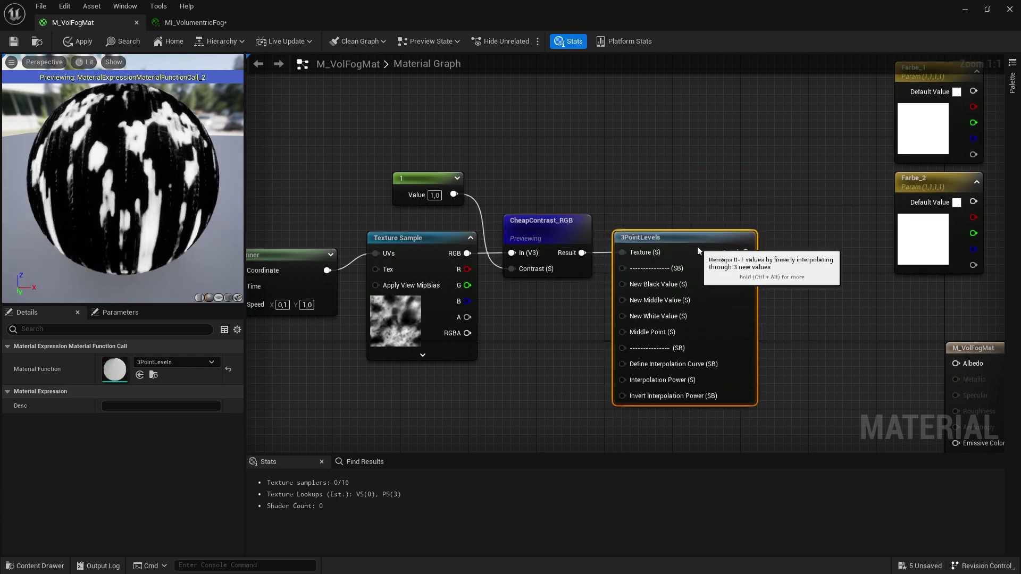
{"action": "left_click", "coordinate": [570, 296]}
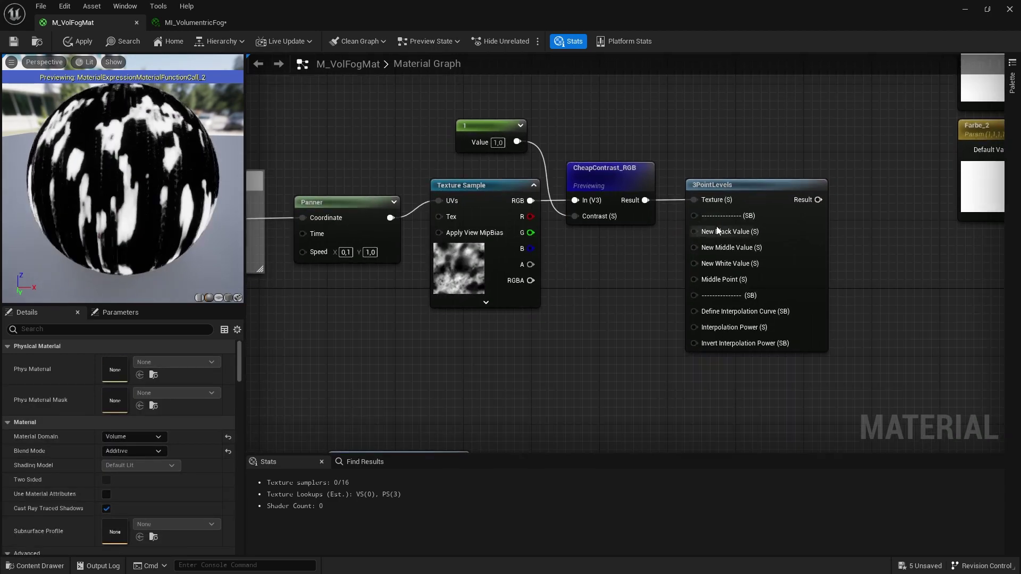
Duplicate the Farbe_2 colour parameter as Settings and place it below CheapContrast_RGB.
{"action": "right_click_drag", "start_coordinate": [846, 222], "coordinate": [646, 270]}
{"action": "left_click", "coordinate": [764, 184]}
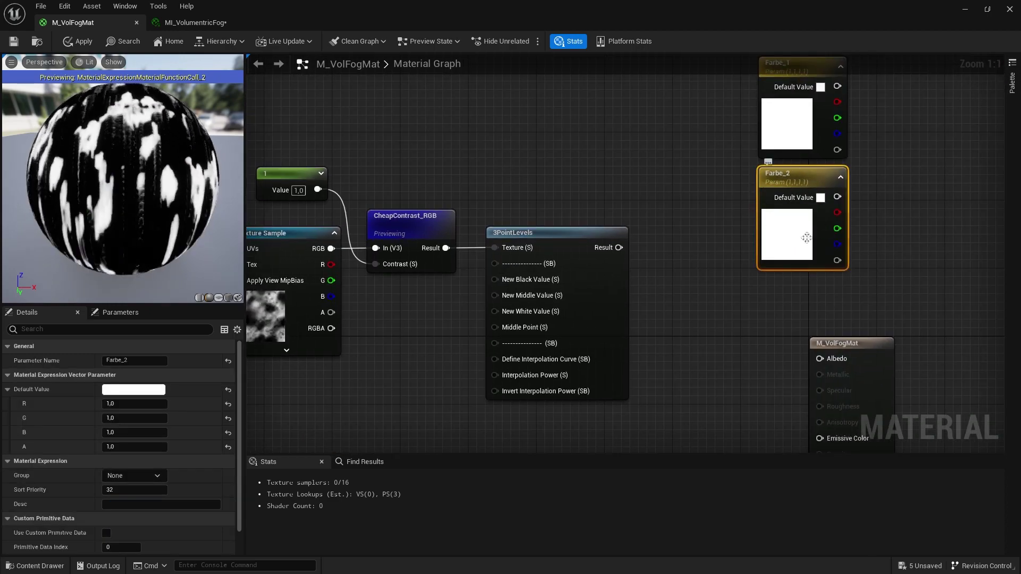
{"action": "key", "text": "ctrl+v"}
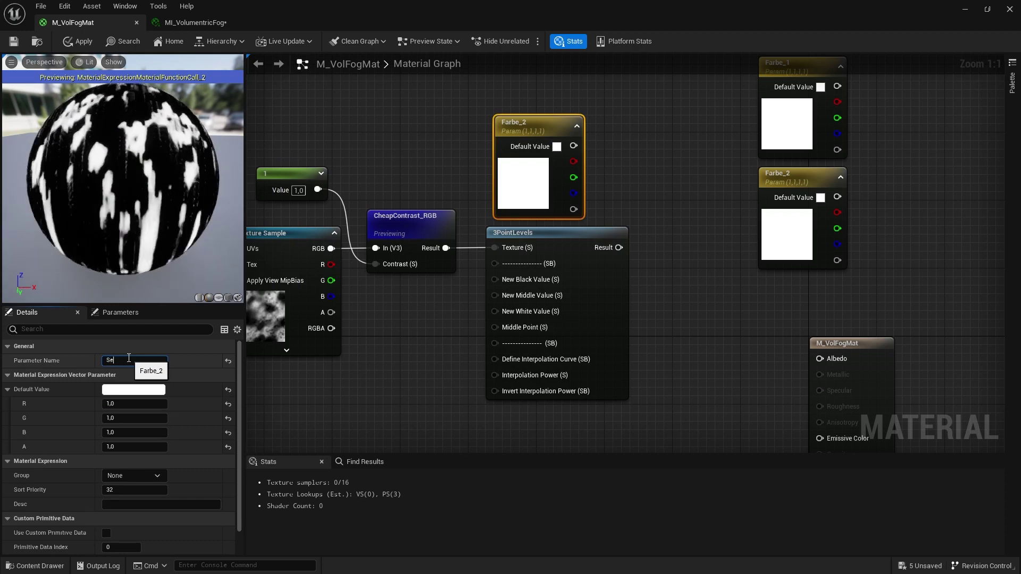
{"action": "left_click_drag", "start_coordinate": [518, 173], "coordinate": [416, 357]}
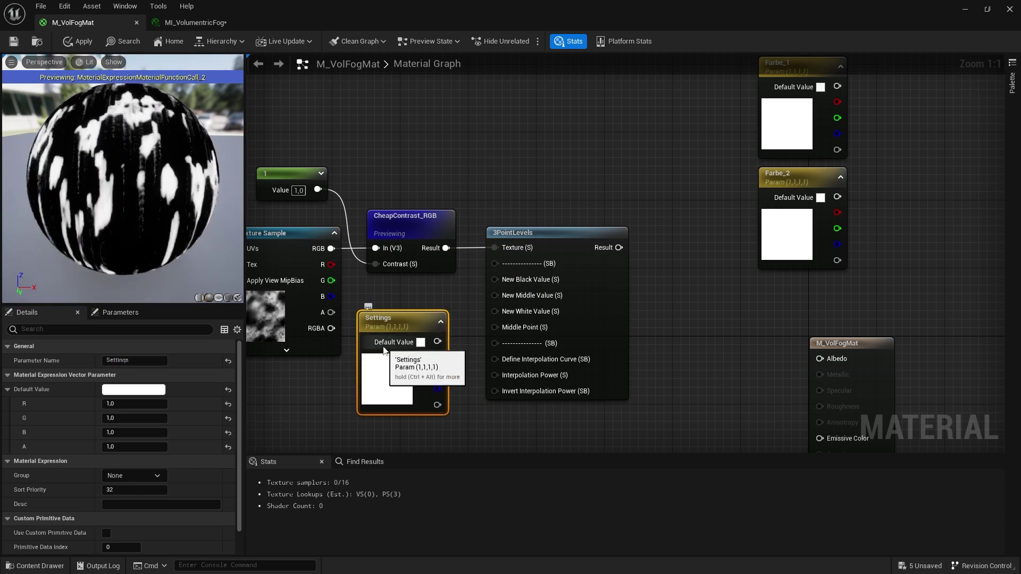
{"action": "right_click_drag", "start_coordinate": [346, 309], "coordinate": [604, 263]}
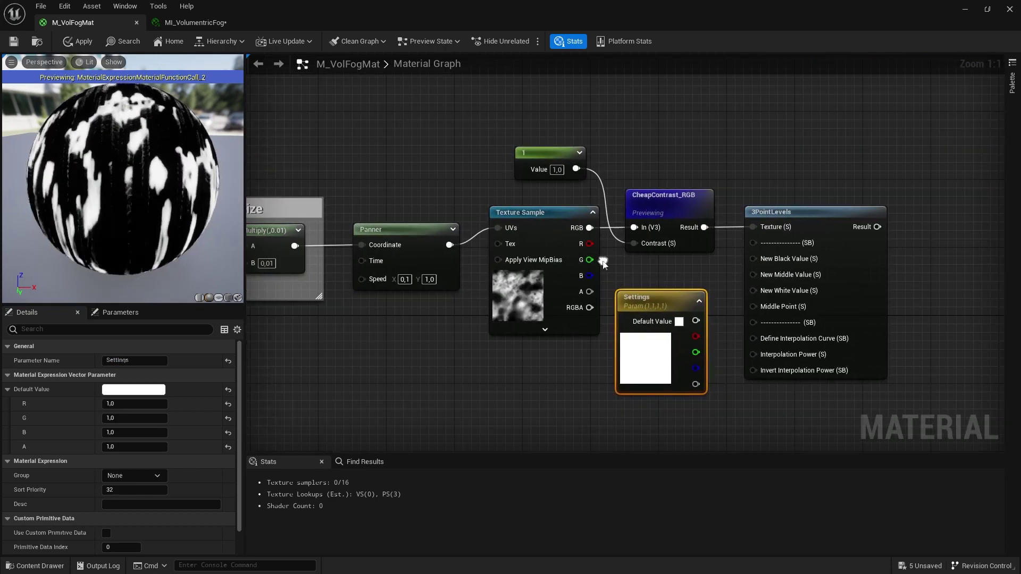
Wire Settings' R, G, B into 3PointLevels' New Black, Middle and White Values, feeding Albedo.
{"action": "left_click", "coordinate": [330, 325]}
{"action": "right_click_drag", "start_coordinate": [711, 159], "coordinate": [572, 180]}
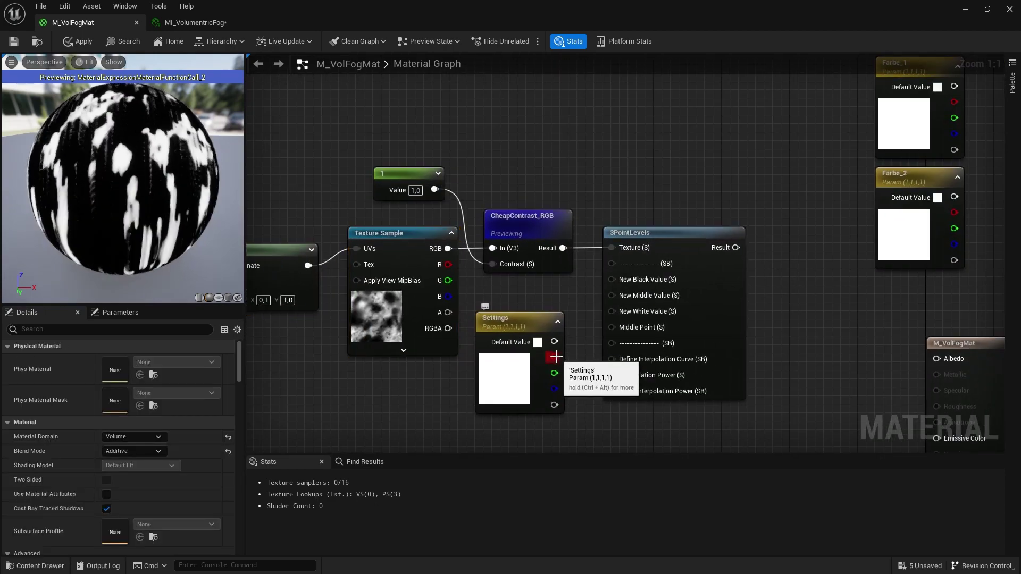
{"action": "left_click_drag", "start_coordinate": [503, 385], "coordinate": [503, 368]}
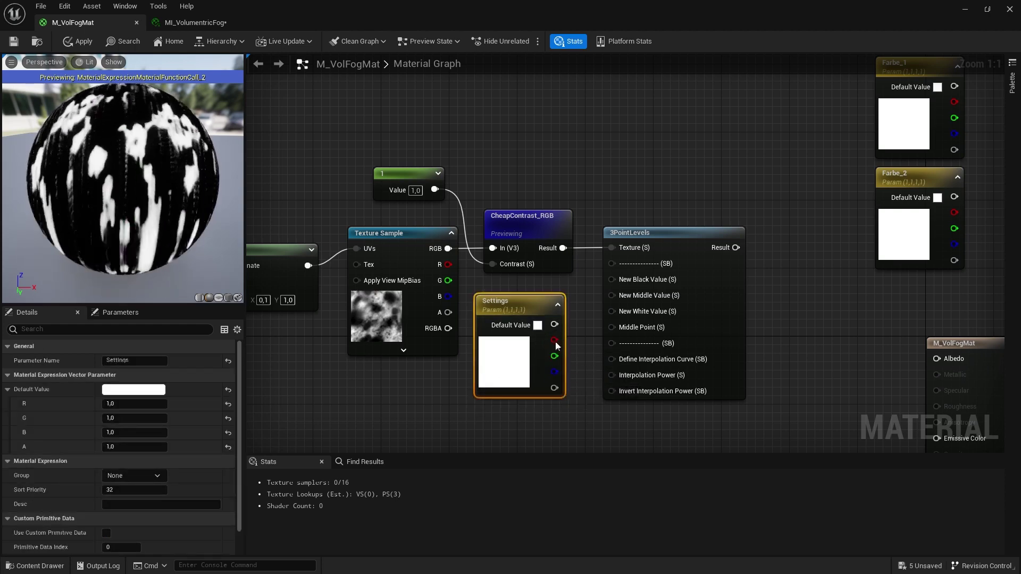
{"action": "left_click_drag", "start_coordinate": [618, 279], "coordinate": [617, 280]}
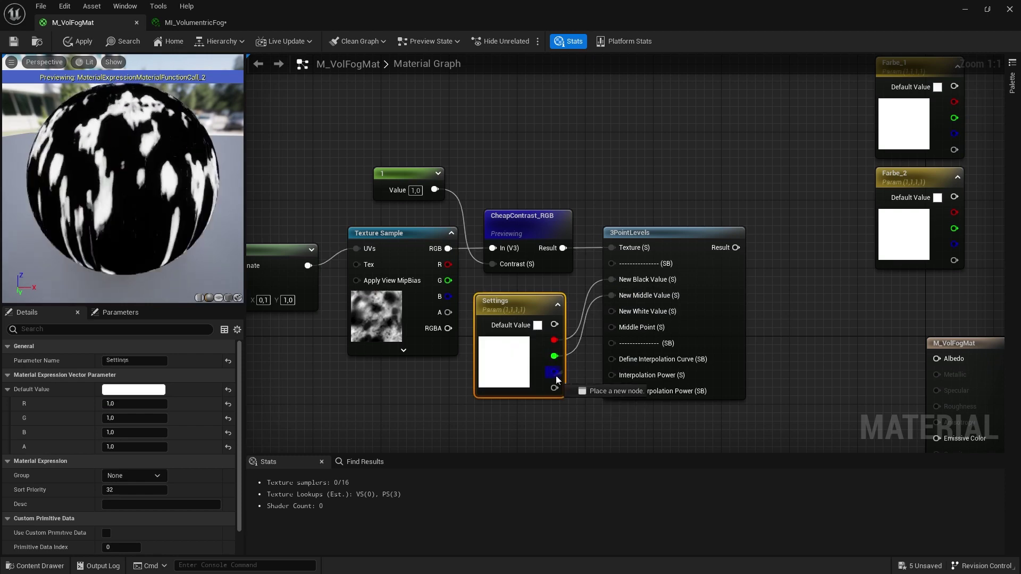
{"action": "left_click_drag", "start_coordinate": [587, 315], "coordinate": [612, 311]}
{"action": "left_click_drag", "start_coordinate": [529, 373], "coordinate": [538, 355]}
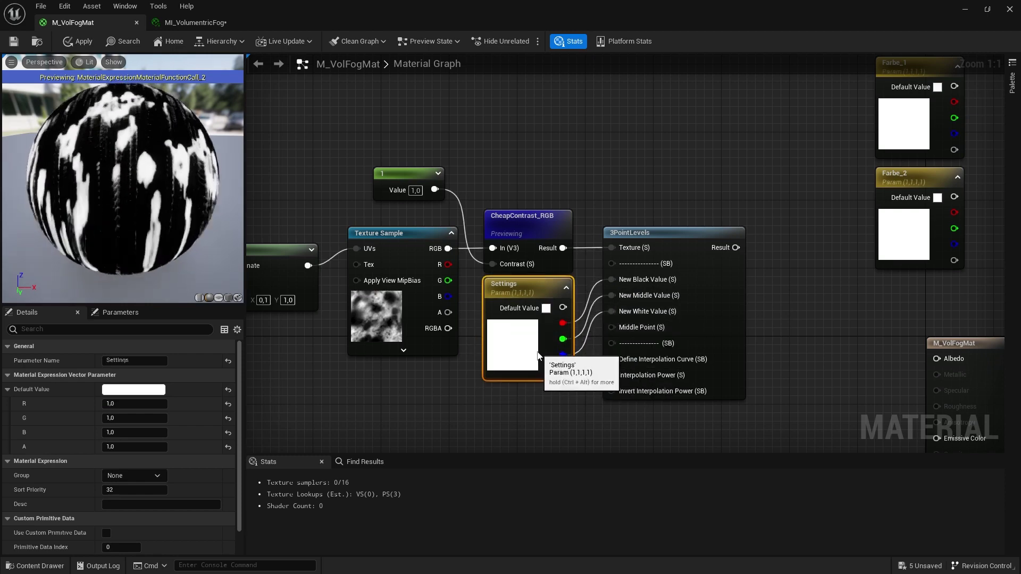
{"action": "left_click", "coordinate": [605, 147]}
{"action": "right_click_drag", "start_coordinate": [722, 193], "coordinate": [685, 189]}
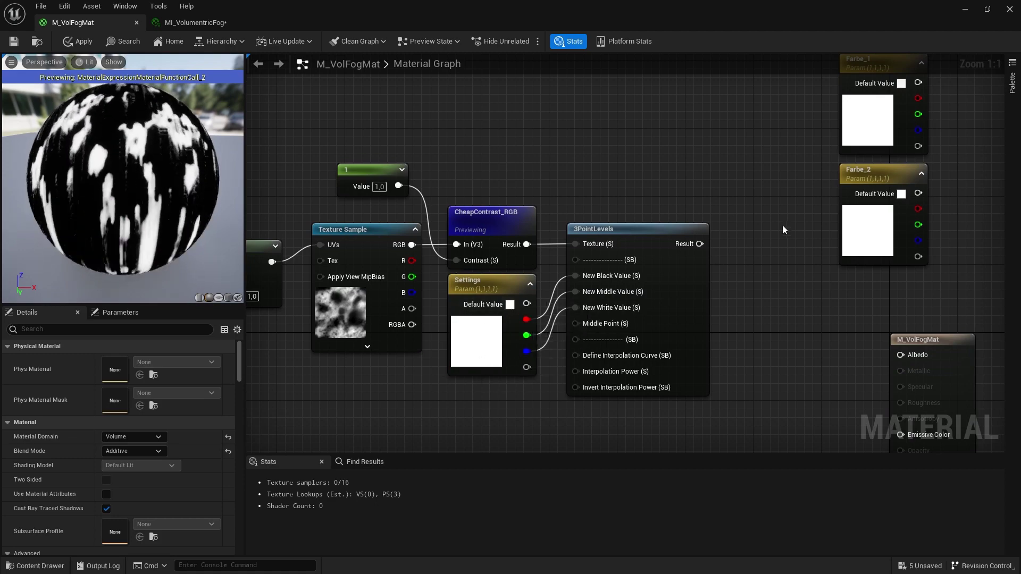
{"action": "right_click_drag", "start_coordinate": [783, 229], "coordinate": [648, 236]}
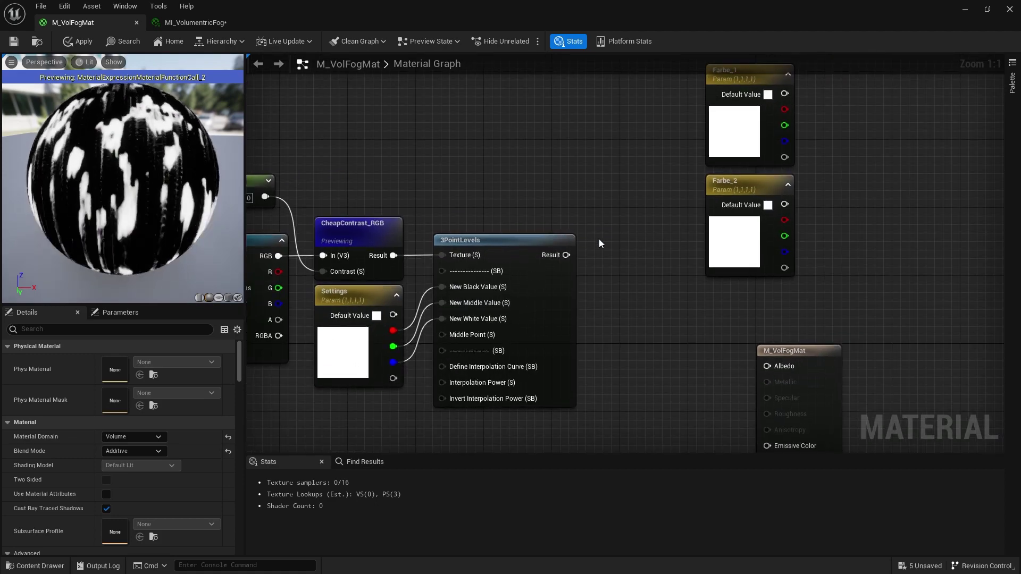
{"action": "right_click_drag", "start_coordinate": [653, 236], "coordinate": [596, 141]}
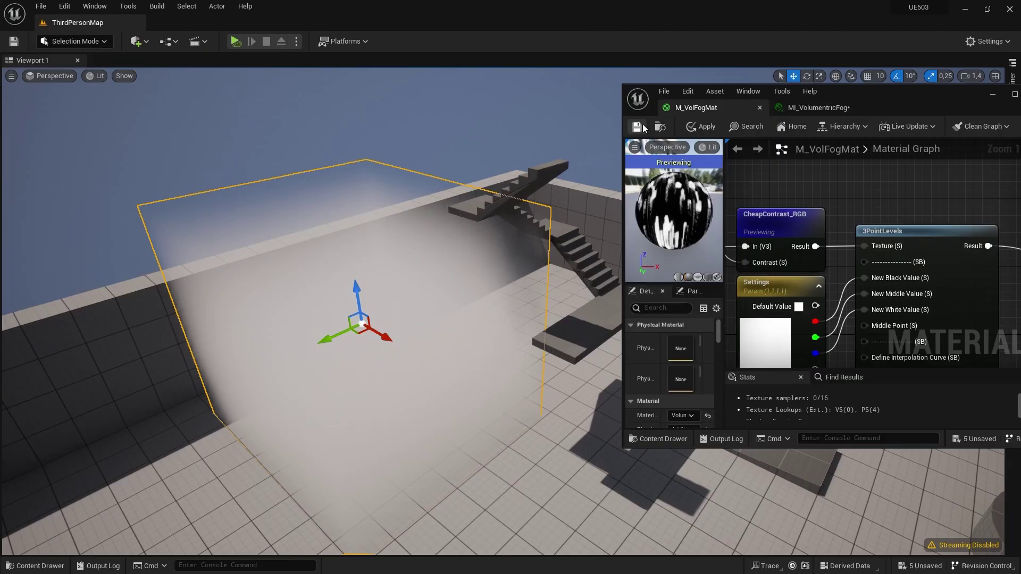
Save M_VolFogMat, set MI_VolumentricFog's FogHeight 1.371113 and Intensity 0.48, then edit Settings colour.
{"action": "left_click", "coordinate": [643, 126]}
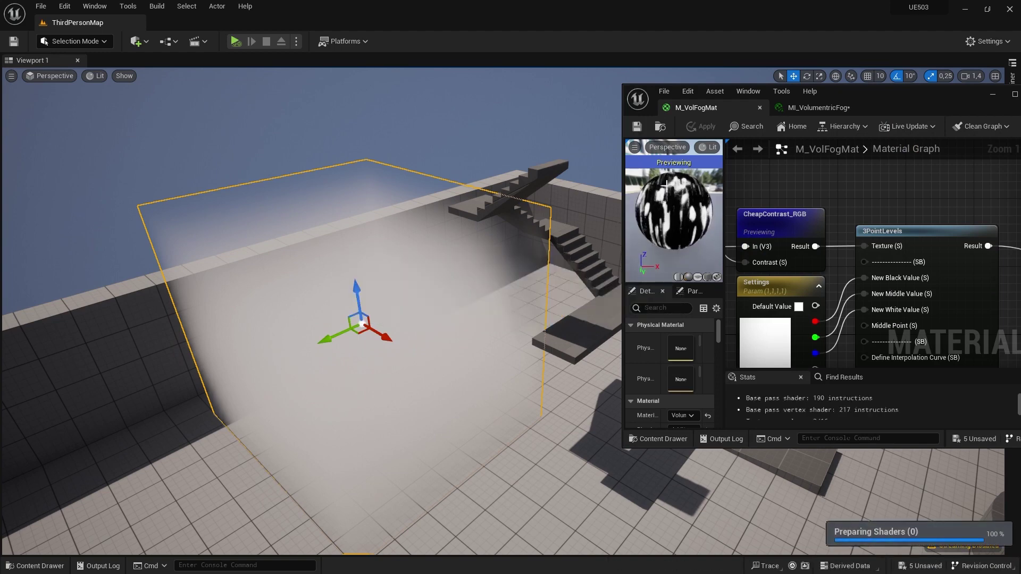
{"action": "left_click", "coordinate": [793, 110]}
{"action": "left_click_drag", "start_coordinate": [893, 89], "coordinate": [796, 60]}
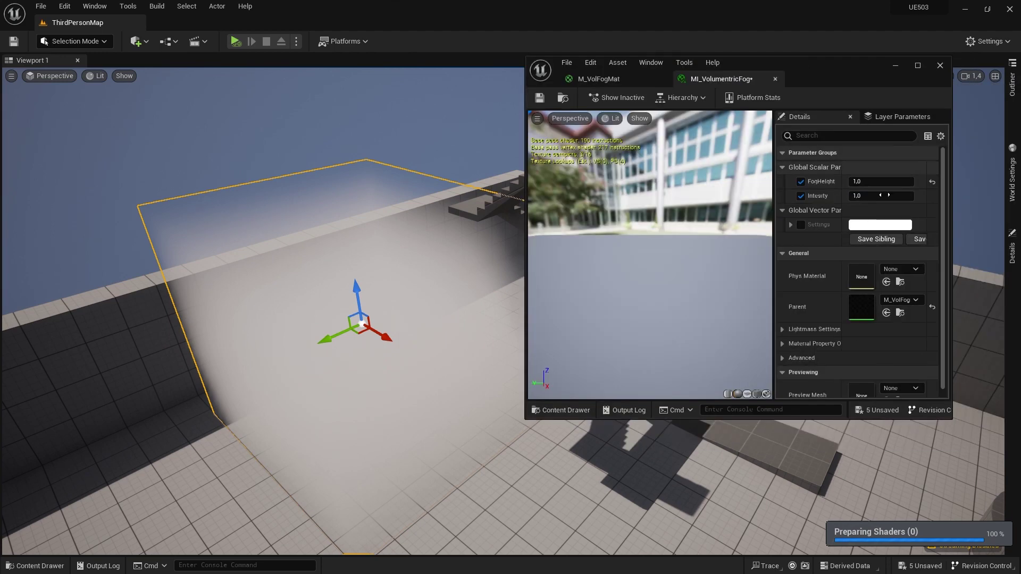
{"action": "scroll", "coordinate": [805, 218], "scroll_direction": "down", "scroll_amount": 1}
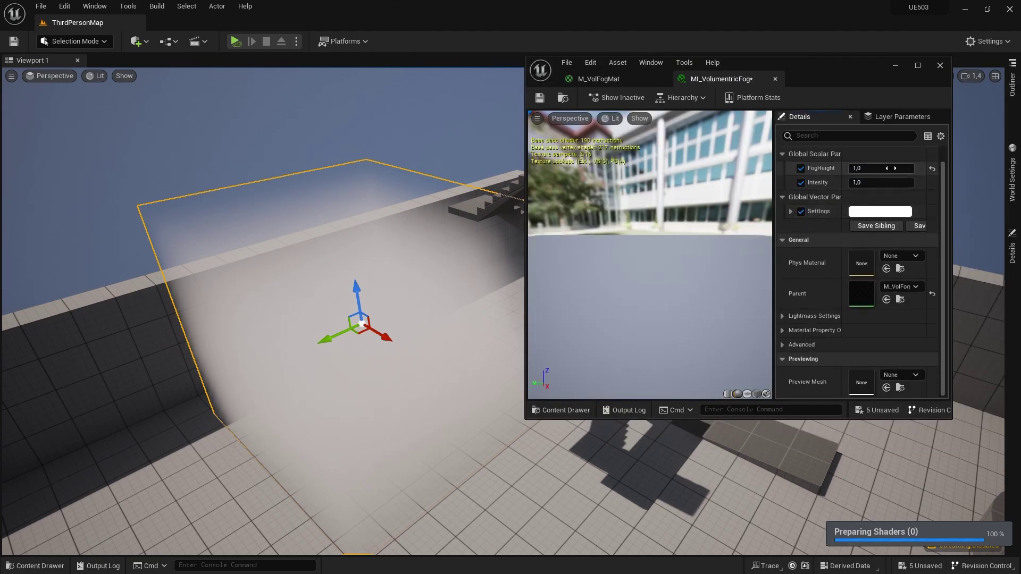
{"action": "mouse_move", "coordinate": [892, 168]}
{"action": "left_mouse_down"}
{"action": "mouse_move", "coordinate": [904, 168]}
{"action": "mouse_move", "coordinate": [867, 182]}
{"action": "left_mouse_up"}
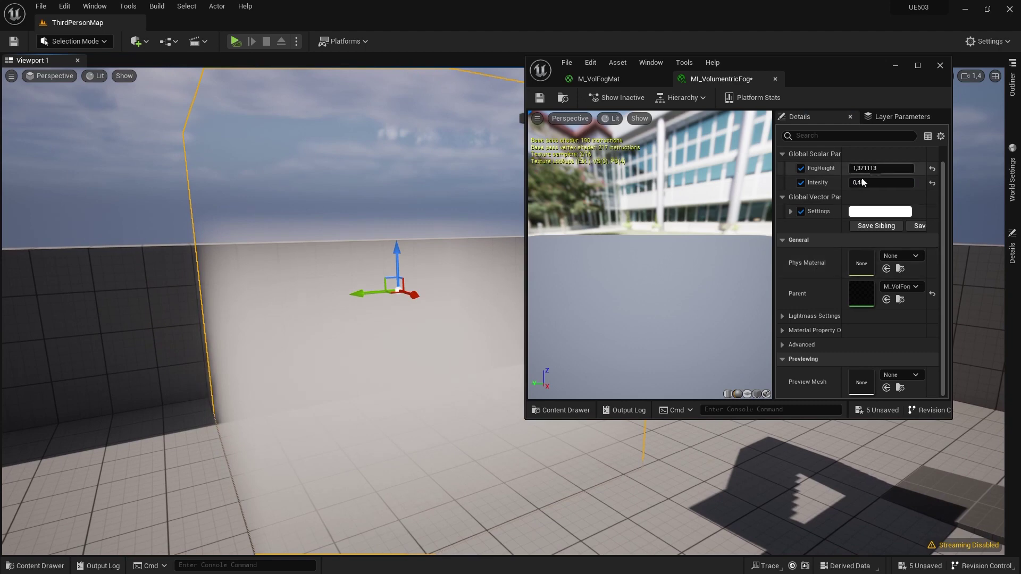
{"action": "left_click", "coordinate": [851, 212]}
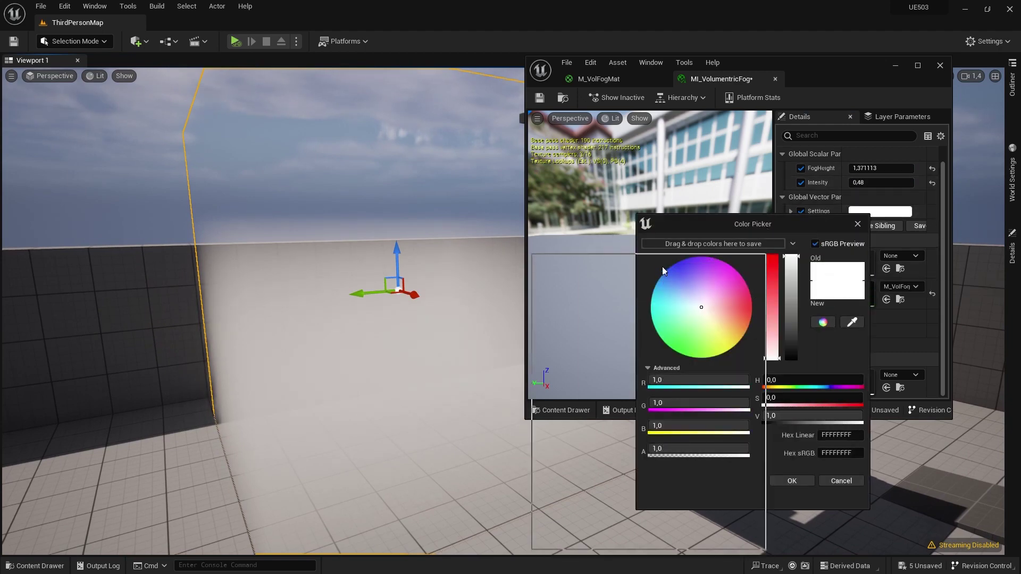
Lower the Settings colour's red component while checking the fog in the level view.
{"action": "left_click_drag", "start_coordinate": [708, 224], "coordinate": [610, 178]}
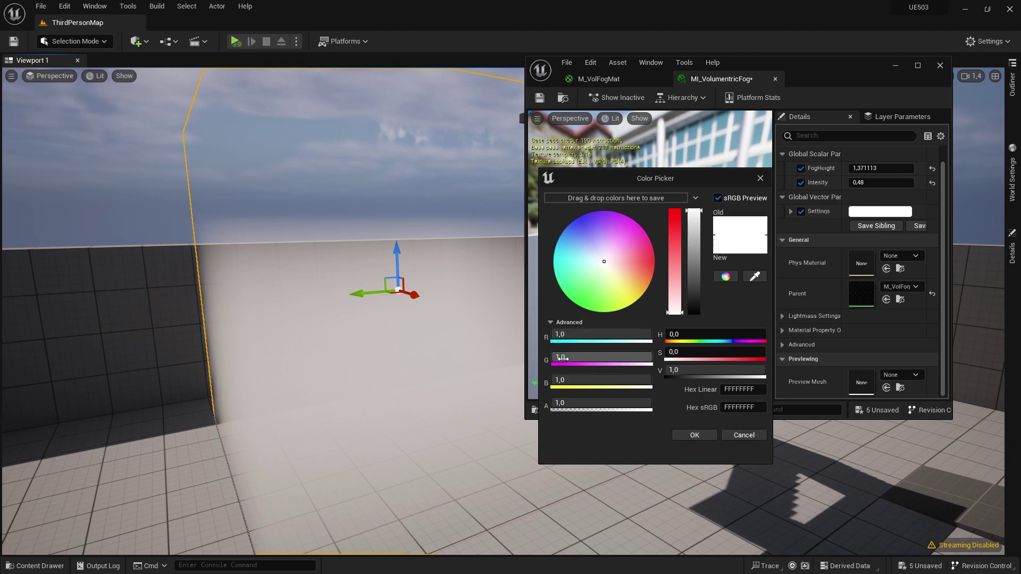
{"action": "left_click_drag", "start_coordinate": [601, 335], "coordinate": [601, 344]}
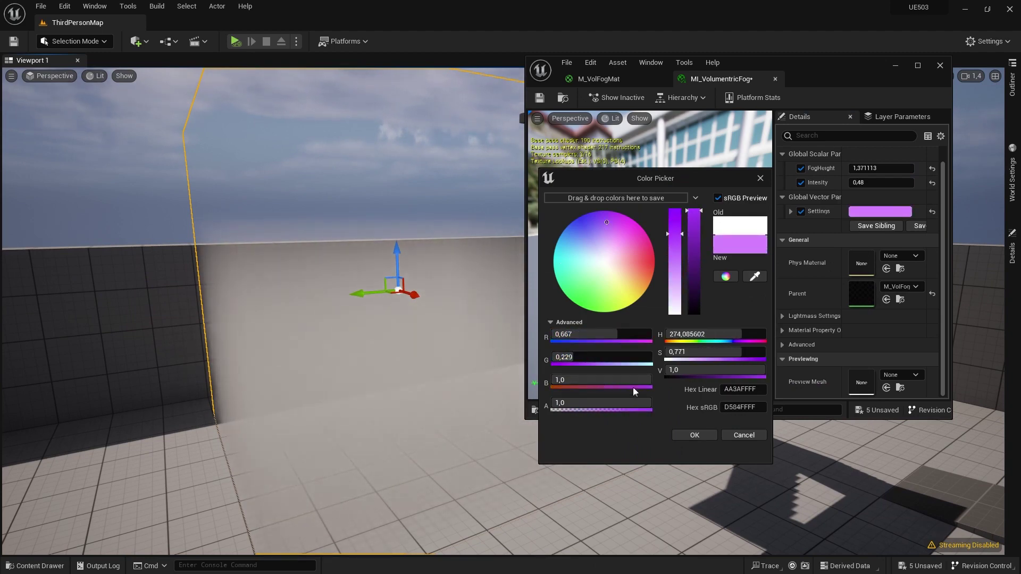
{"action": "right_click_drag", "start_coordinate": [319, 319], "coordinate": [298, 330]}
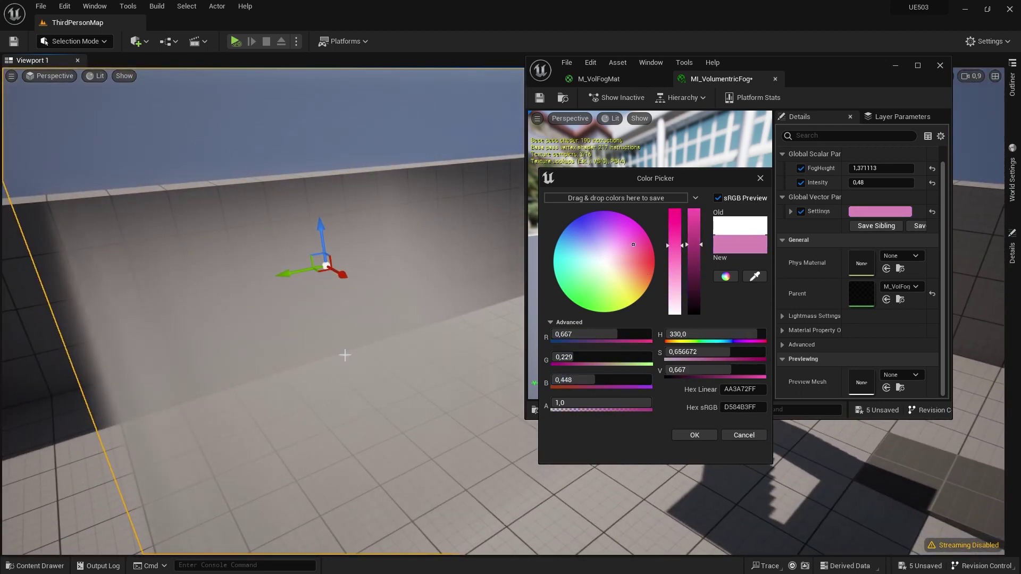
{"action": "right_click_drag", "start_coordinate": [379, 301], "coordinate": [346, 277]}
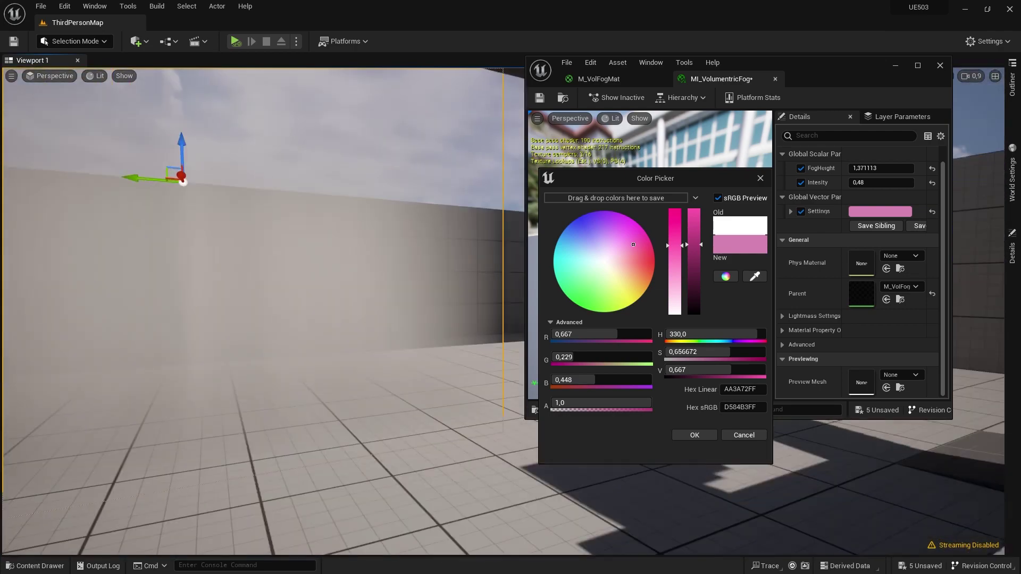
{"action": "mouse_move", "coordinate": [263, 266]}
{"action": "right_mouse_down"}
{"action": "mouse_move", "coordinate": [263, 330]}
{"action": "mouse_move", "coordinate": [319, 319]}
{"action": "right_mouse_up"}
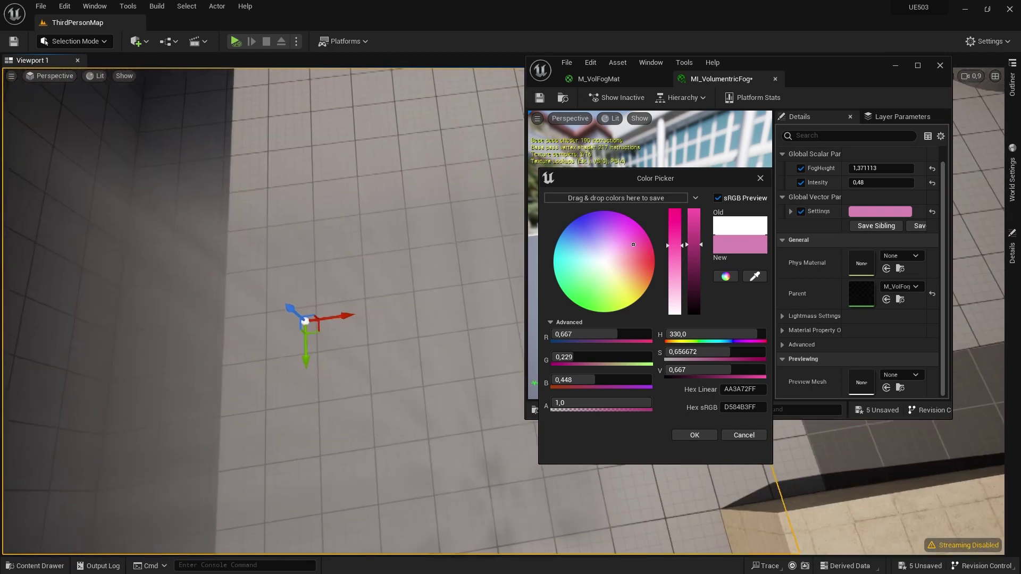
{"action": "right_click_drag", "start_coordinate": [515, 329], "coordinate": [553, 341]}
Adjust blue, red and green to a pink of R 0.823, G 0.234, B 0.557.
{"action": "type", "text": "0,094"}
{"action": "key", "text": "Return"}
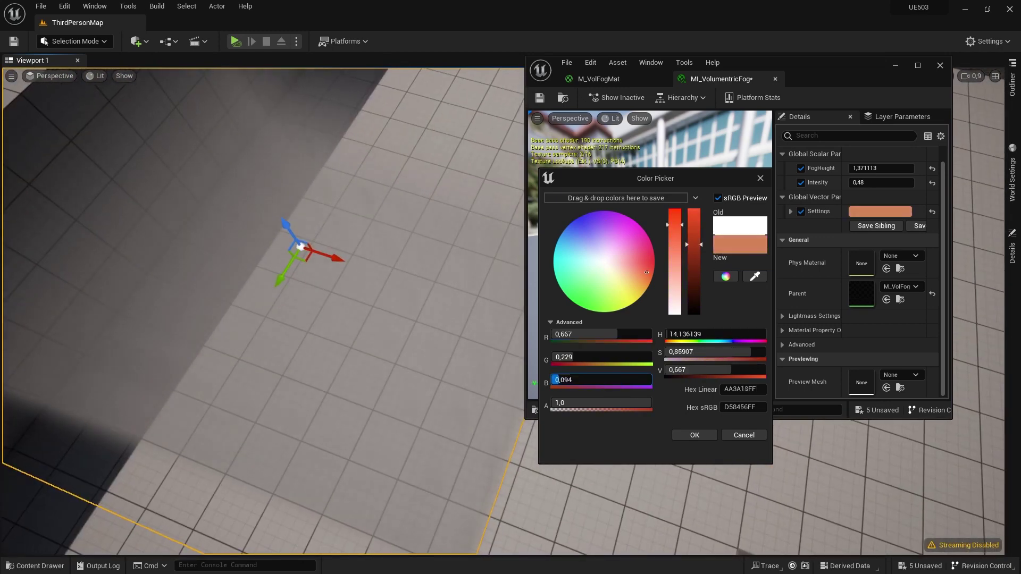
{"action": "type", "text": "0"}
{"action": "key", "text": "Return"}
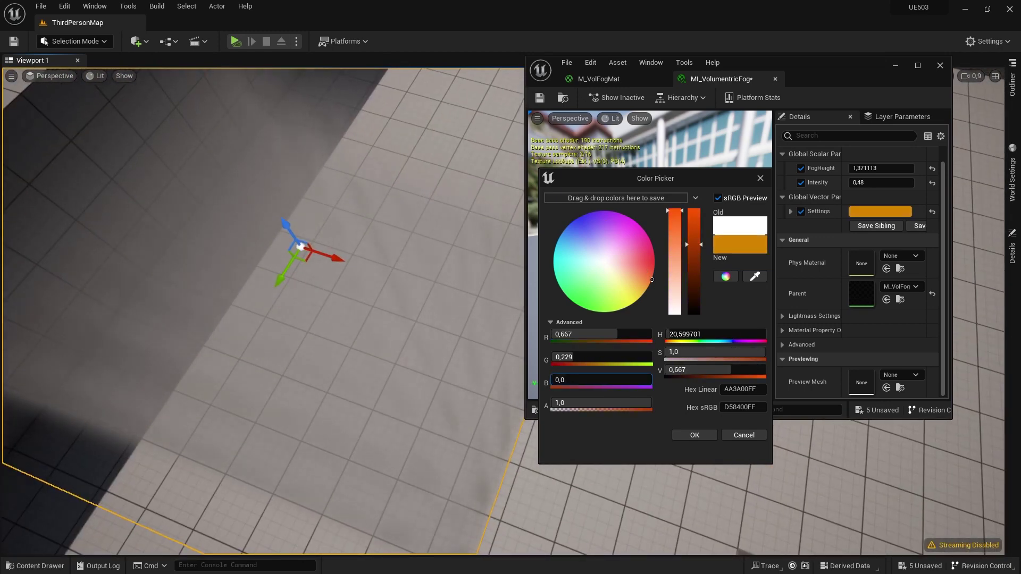
{"action": "left_click_drag", "start_coordinate": [567, 380], "coordinate": [627, 380]}
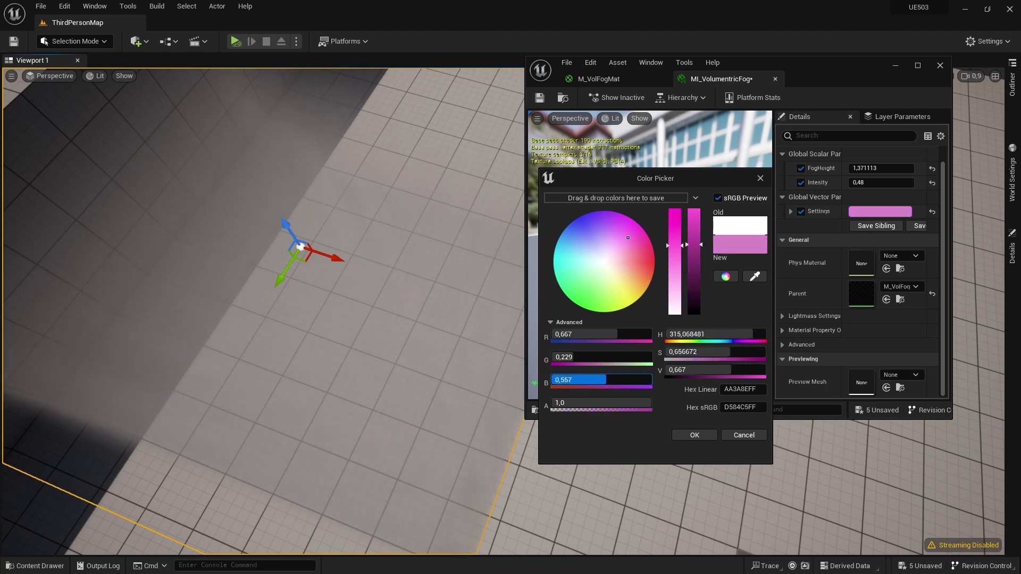
{"action": "left_click_drag", "start_coordinate": [617, 334], "coordinate": [628, 357]}
{"action": "left_click_drag", "start_coordinate": [580, 336], "coordinate": [586, 336]}
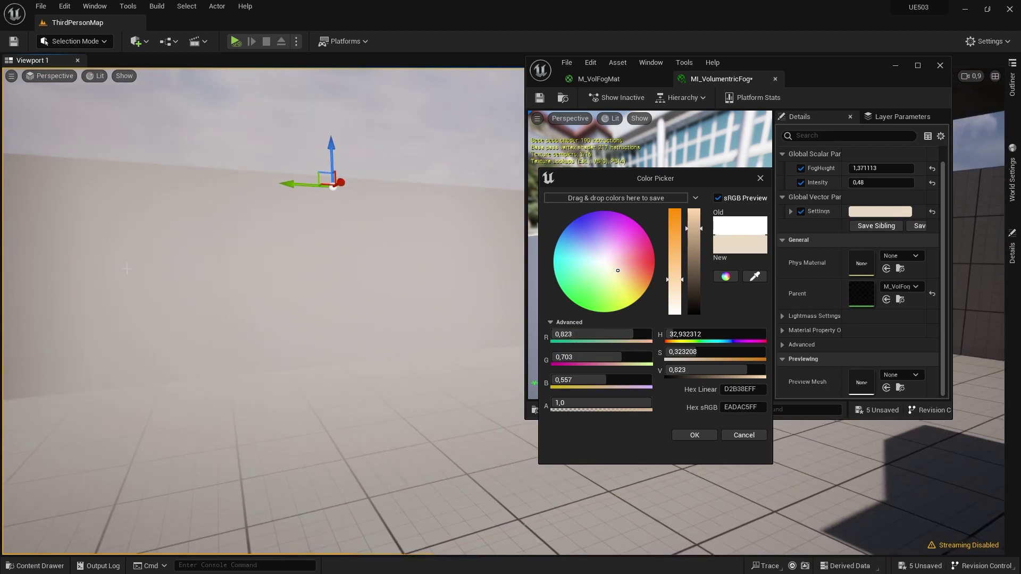
{"action": "left_click_drag", "start_coordinate": [618, 364], "coordinate": [573, 357]}
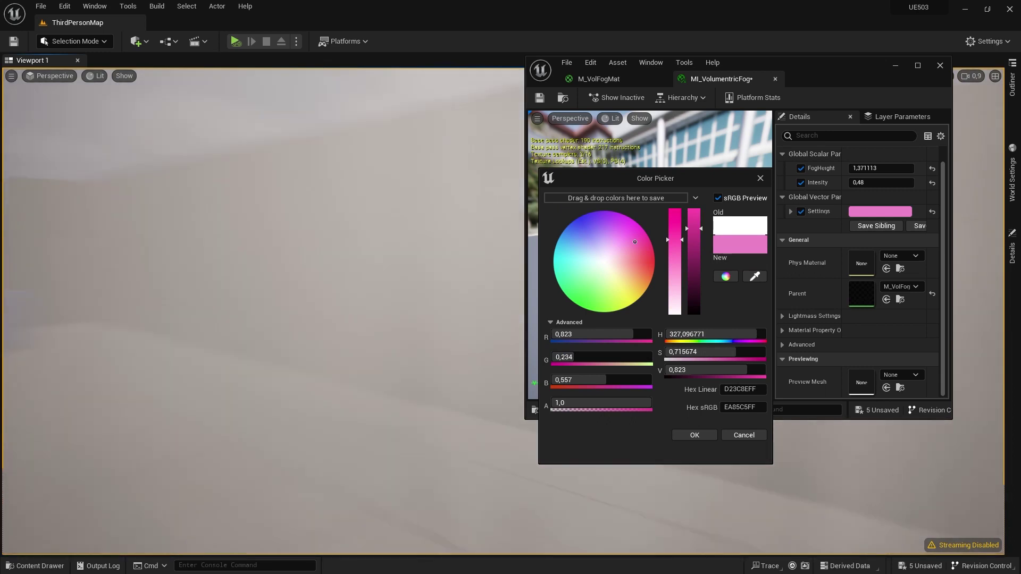
Apply the pink Settings colour and return to the M_VolFogMat editor maximized.
{"action": "left_click", "coordinate": [697, 436]}
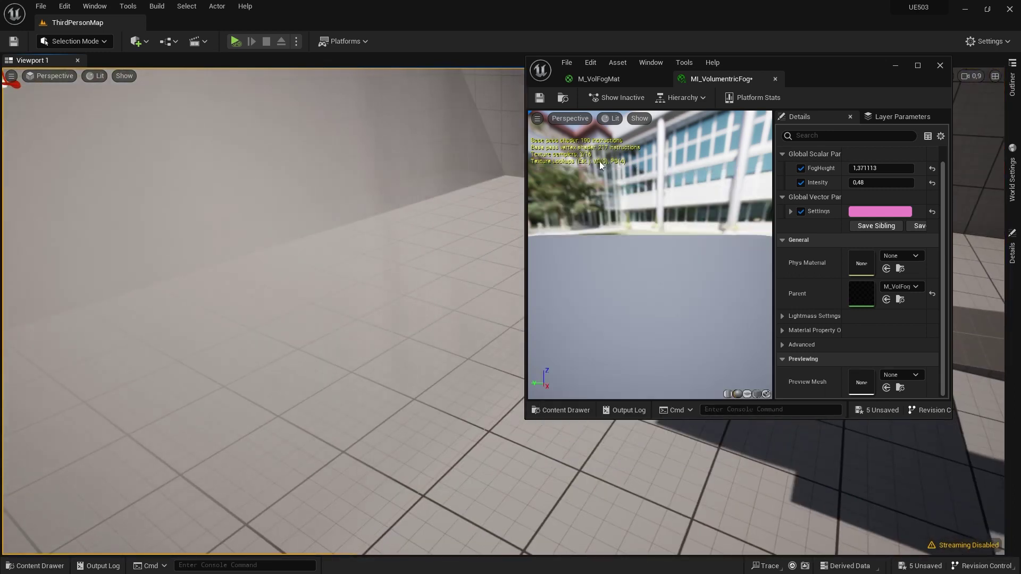
{"action": "left_click", "coordinate": [593, 82]}
{"action": "double_click", "coordinate": [823, 66]}
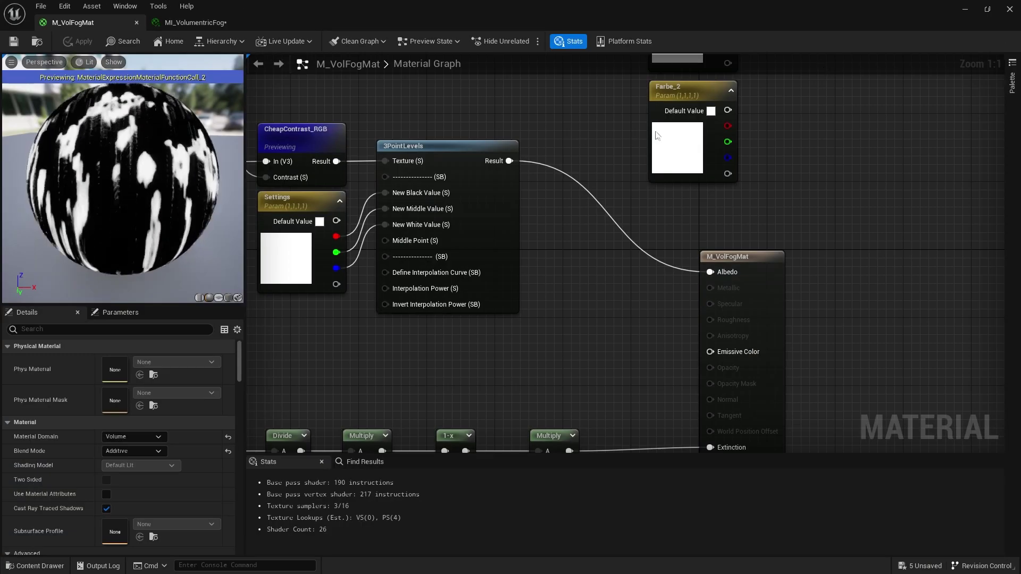
{"action": "scroll", "coordinate": [575, 154], "scroll_direction": "down", "scroll_amount": 3}
{"action": "scroll", "coordinate": [575, 154], "scroll_direction": "down", "scroll_amount": 2}
Move the two Farbe parameter nodes left and bring CheapContrast_RGB and 3PointLevels into view.
{"action": "left_click_drag", "start_coordinate": [728, 149], "coordinate": [359, 296]}
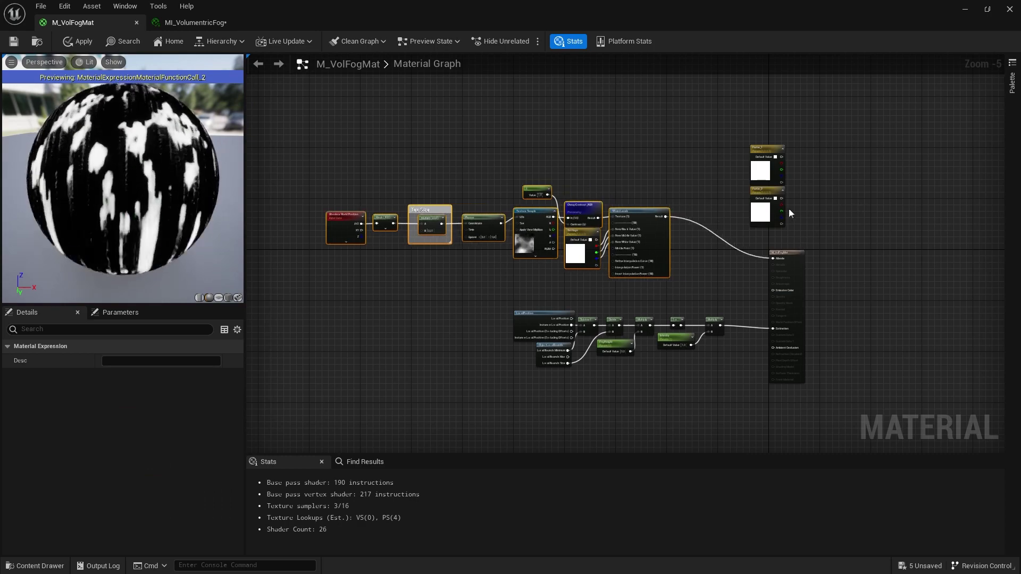
{"action": "left_click", "coordinate": [828, 215]}
{"action": "scroll", "coordinate": [829, 215], "scroll_direction": "up", "scroll_amount": 6}
{"action": "right_click_drag", "start_coordinate": [813, 198], "coordinate": [855, 247]}
{"action": "mouse_move", "coordinate": [765, 119]}
{"action": "left_mouse_down"}
{"action": "mouse_move", "coordinate": [638, 229]}
{"action": "mouse_move", "coordinate": [516, 187]}
{"action": "left_mouse_up"}
{"action": "right_click_drag", "start_coordinate": [516, 188], "coordinate": [591, 229]}
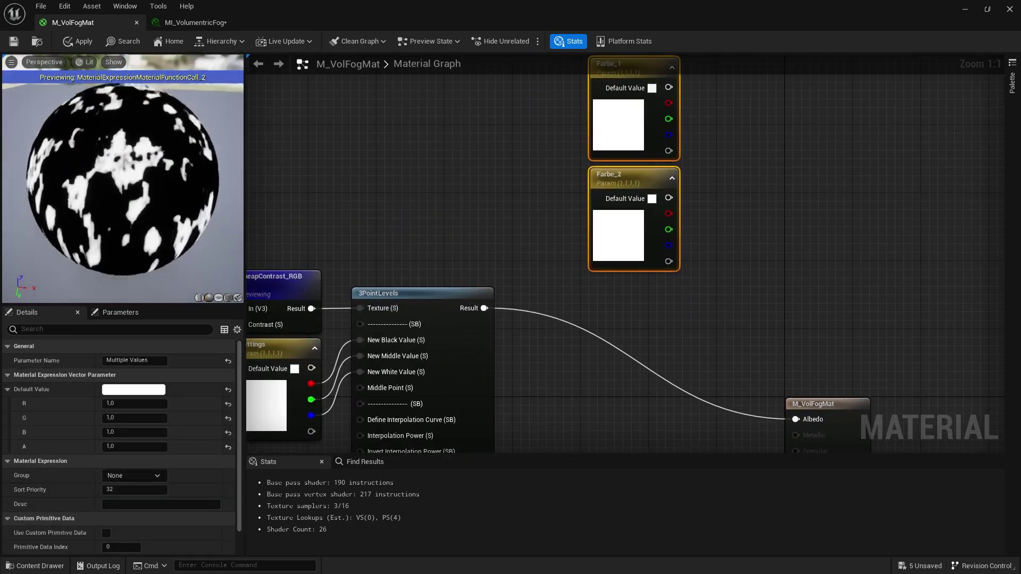
{"action": "right_click_drag", "start_coordinate": [282, 207], "coordinate": [425, 148]}
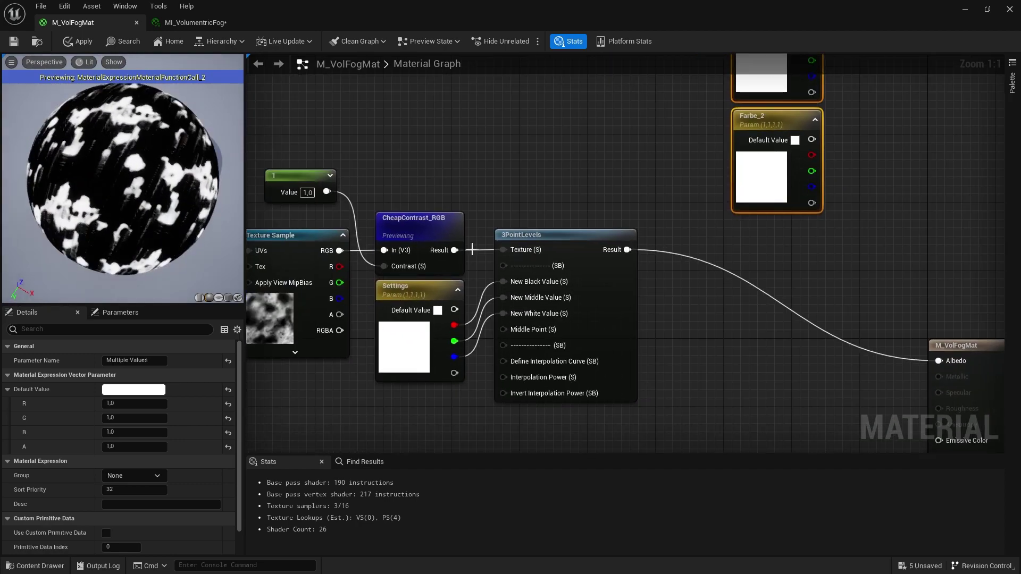
Preview 3PointLevels, then CheapContrast_RGB's black-and-white noise, on the sphere.
{"action": "left_click", "coordinate": [570, 242]}
{"action": "right_click", "coordinate": [570, 242]}
{"action": "left_click", "coordinate": [627, 260]}
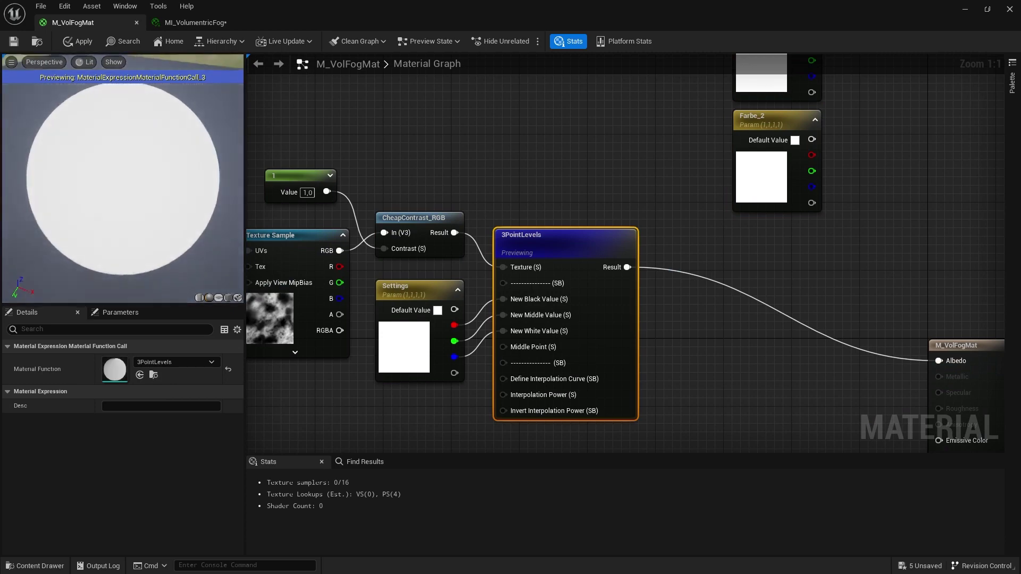
{"action": "left_click", "coordinate": [414, 368]}
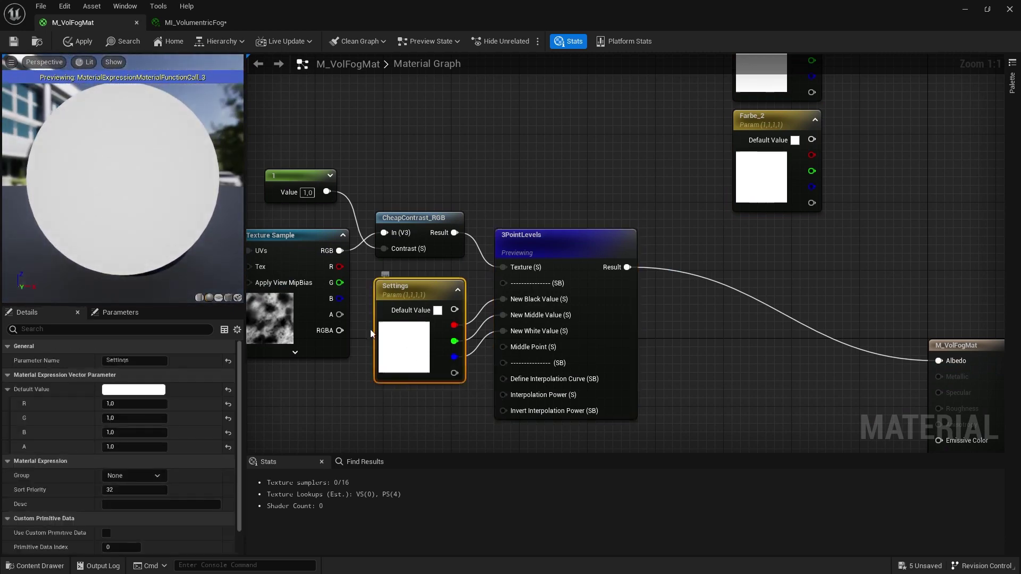
{"action": "right_click", "coordinate": [424, 218]}
{"action": "left_click", "coordinate": [474, 237]}
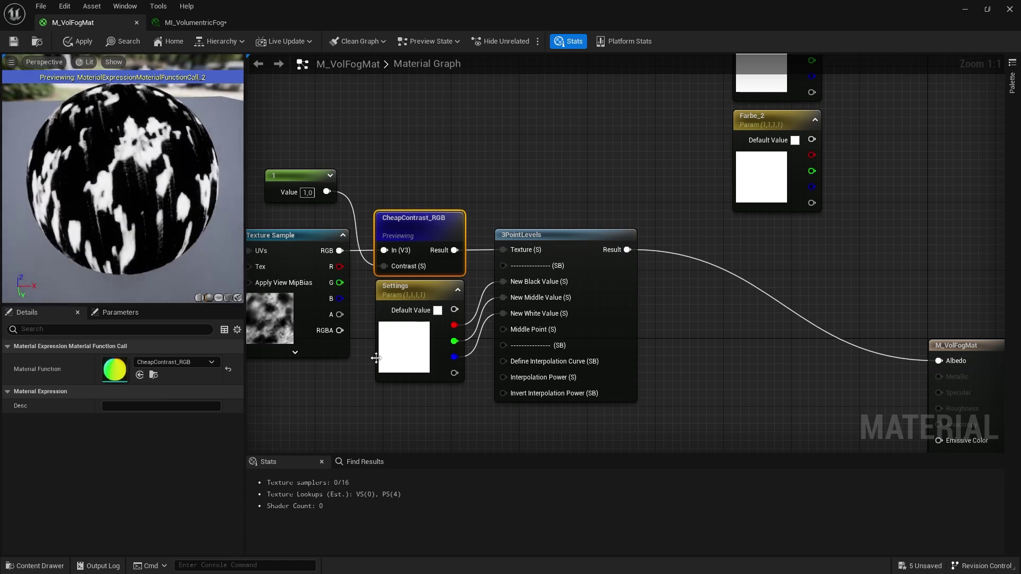
{"action": "left_click", "coordinate": [400, 328]}
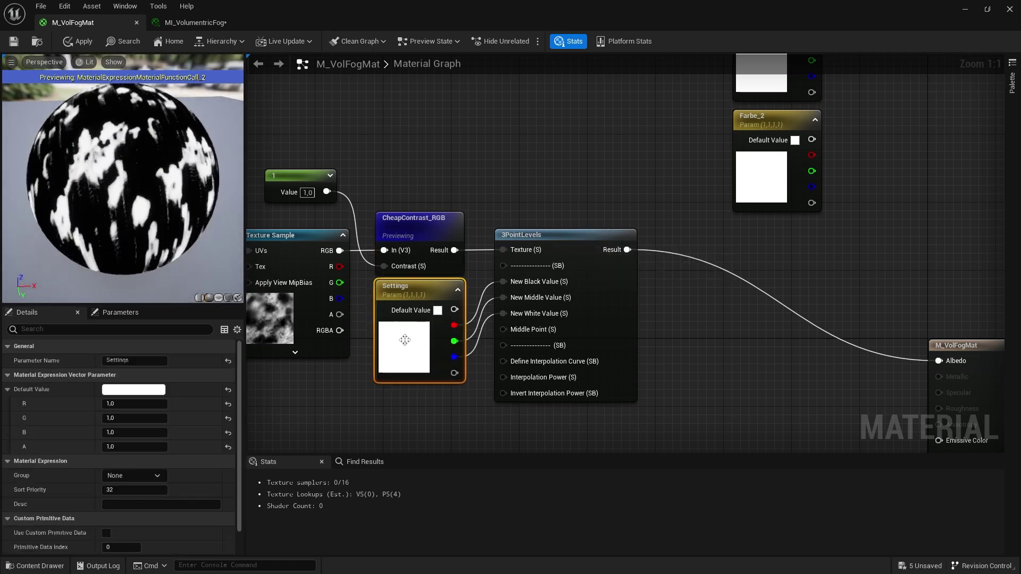
{"action": "left_click", "coordinate": [261, 74]}
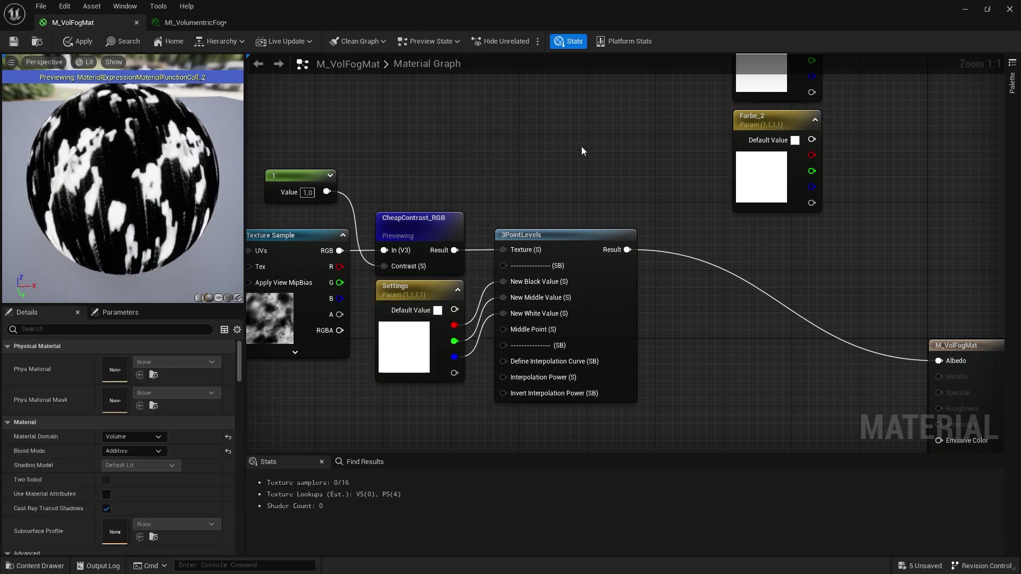
{"action": "right_click_drag", "start_coordinate": [590, 148], "coordinate": [497, 178]}
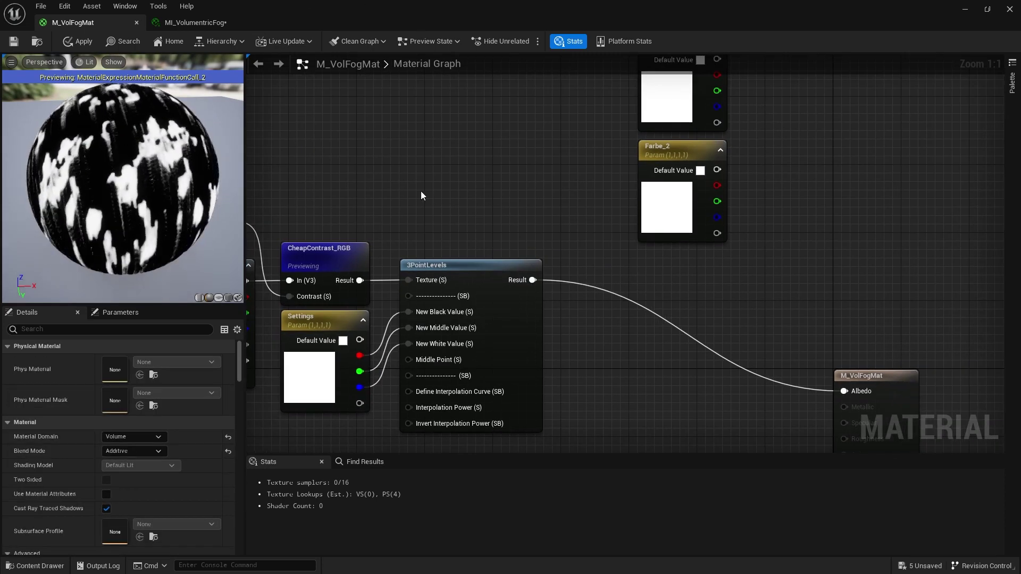
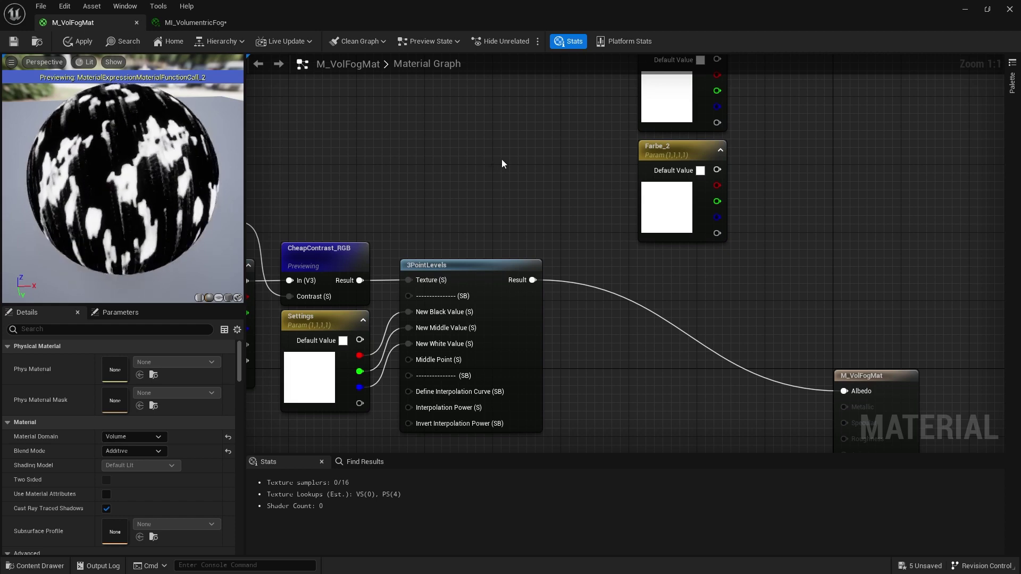
Add a LinearInterpolate node fed by the 3PointLevels result as its Alpha.
{"action": "right_click_drag", "start_coordinate": [502, 159], "coordinate": [400, 171]}
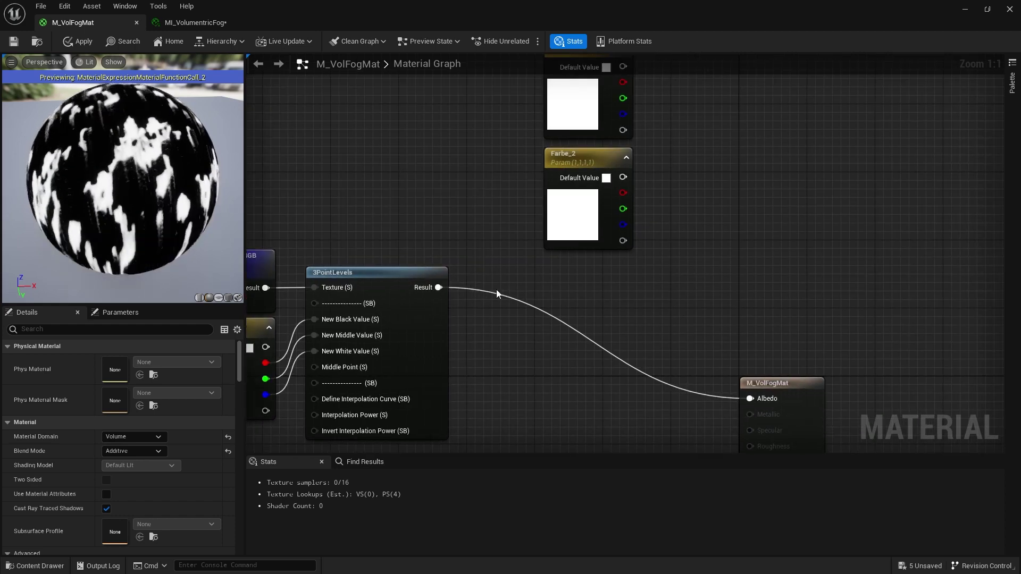
{"action": "left_click_drag", "start_coordinate": [439, 287], "coordinate": [531, 342]}
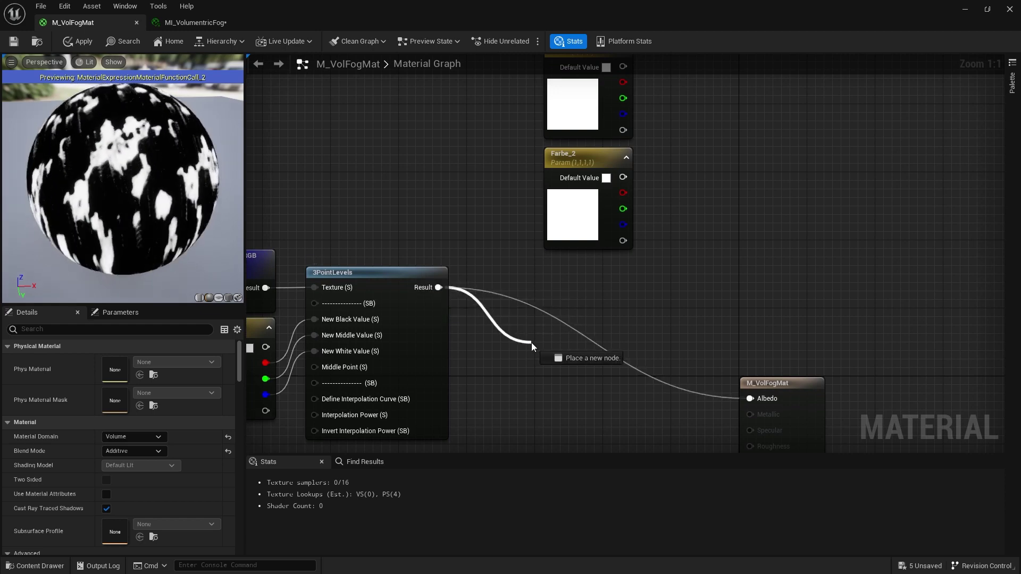
{"action": "type", "text": "lerp"}
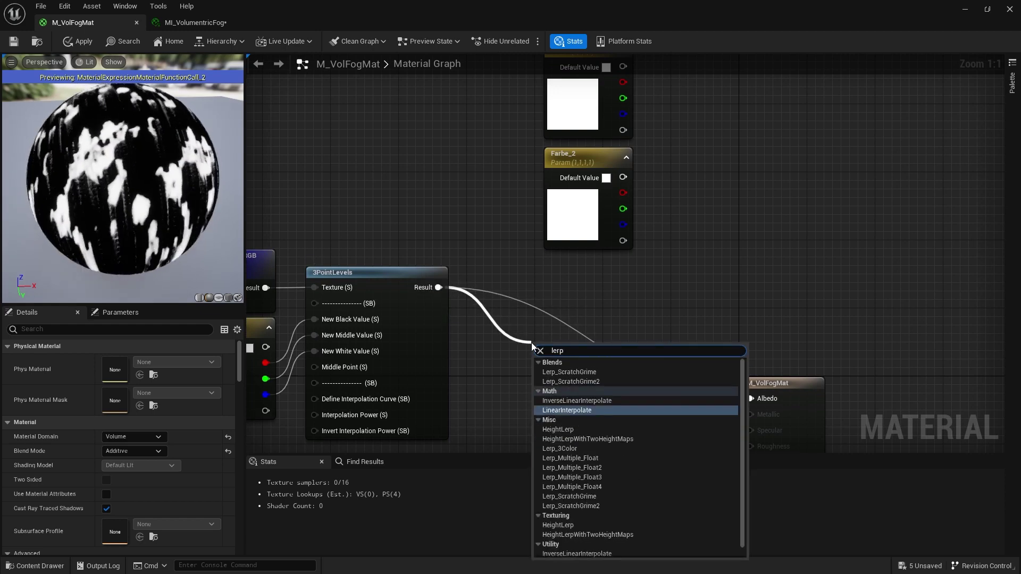
{"action": "left_click", "coordinate": [572, 412]}
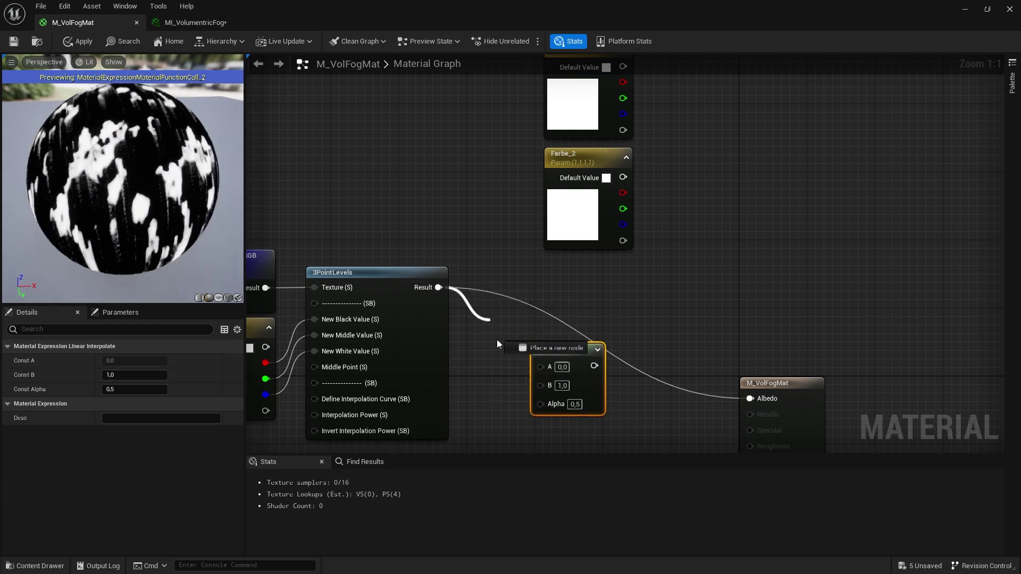
{"action": "left_click_drag", "start_coordinate": [567, 314], "coordinate": [550, 272]}
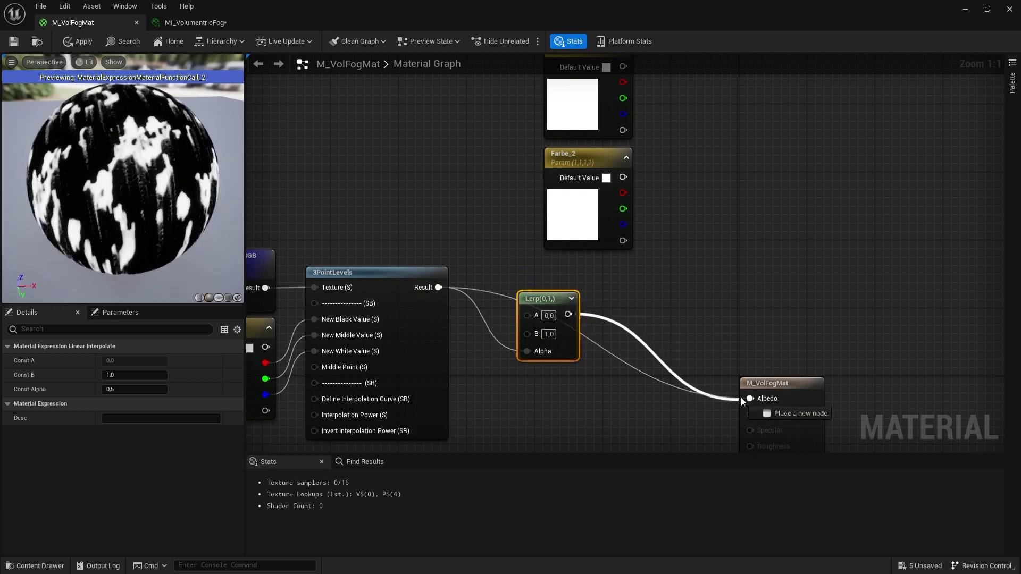
Place the Lerp beside the Farbe parameters and wire Farbe_1 into A and Farbe_2 into B.
{"action": "mouse_move", "coordinate": [526, 300]}
{"action": "left_mouse_down"}
{"action": "mouse_move", "coordinate": [678, 273]}
{"action": "mouse_move", "coordinate": [592, 239]}
{"action": "left_mouse_up"}
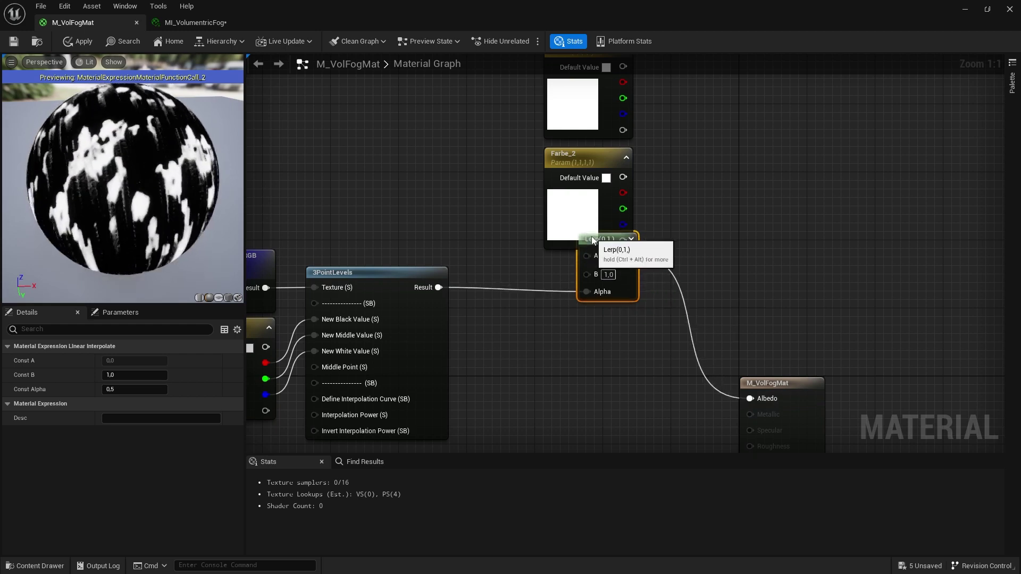
{"action": "right_click_drag", "start_coordinate": [591, 236], "coordinate": [604, 304]}
{"action": "left_click_drag", "start_coordinate": [645, 236], "coordinate": [522, 202]}
{"action": "left_click", "coordinate": [522, 202]}
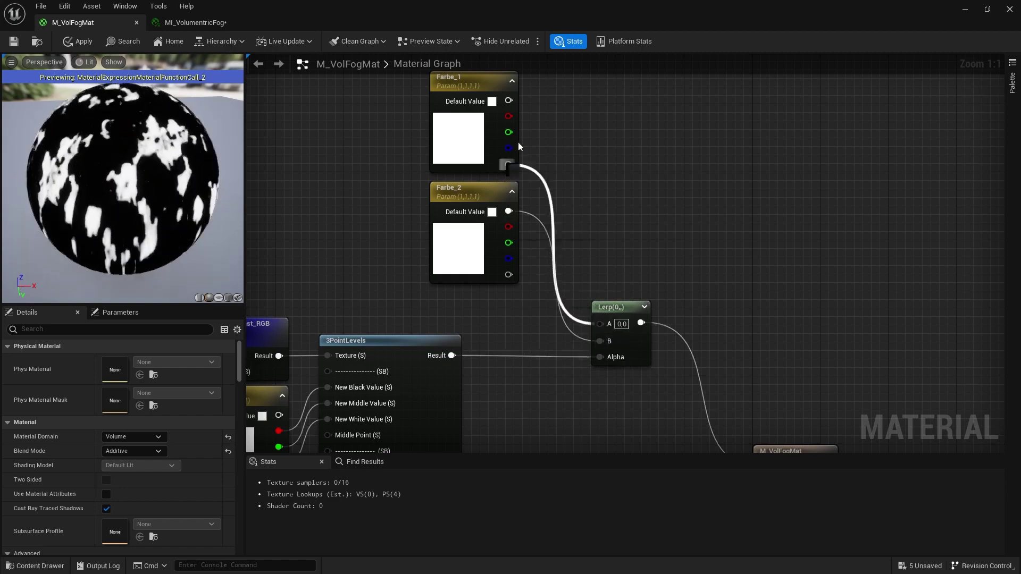
{"action": "left_click_drag", "start_coordinate": [508, 104], "coordinate": [508, 104]}
{"action": "left_click_drag", "start_coordinate": [602, 108], "coordinate": [399, 258]}
Save M_VolFogMat, then float the MI_VolumentricFog instance editor over the level viewport.
{"action": "left_click", "coordinate": [674, 166]}
{"action": "scroll", "coordinate": [675, 166], "scroll_direction": "down", "scroll_amount": 7}
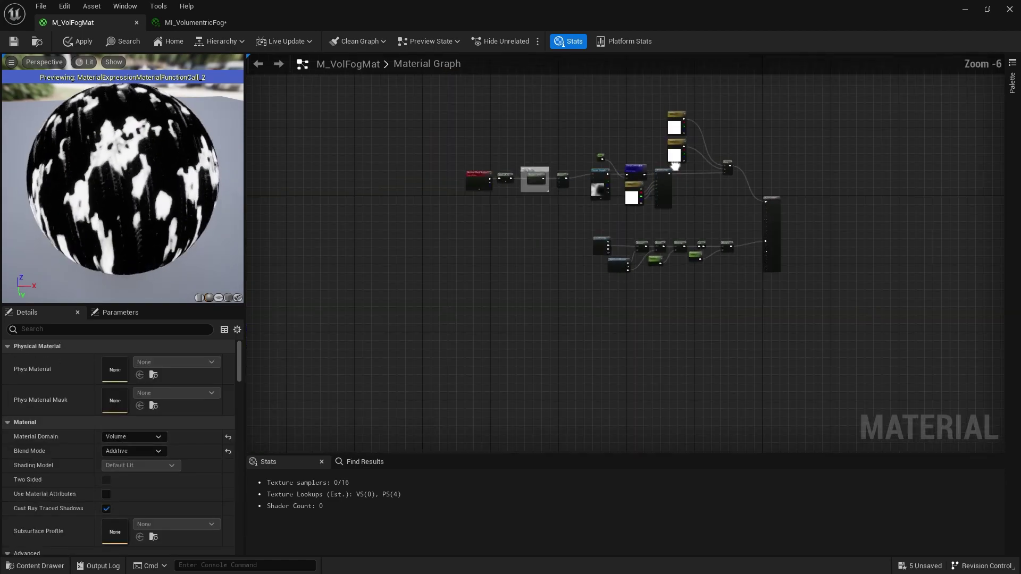
{"action": "scroll", "coordinate": [674, 167], "scroll_direction": "up", "scroll_amount": 2}
{"action": "right_click_drag", "start_coordinate": [709, 253], "coordinate": [757, 227]}
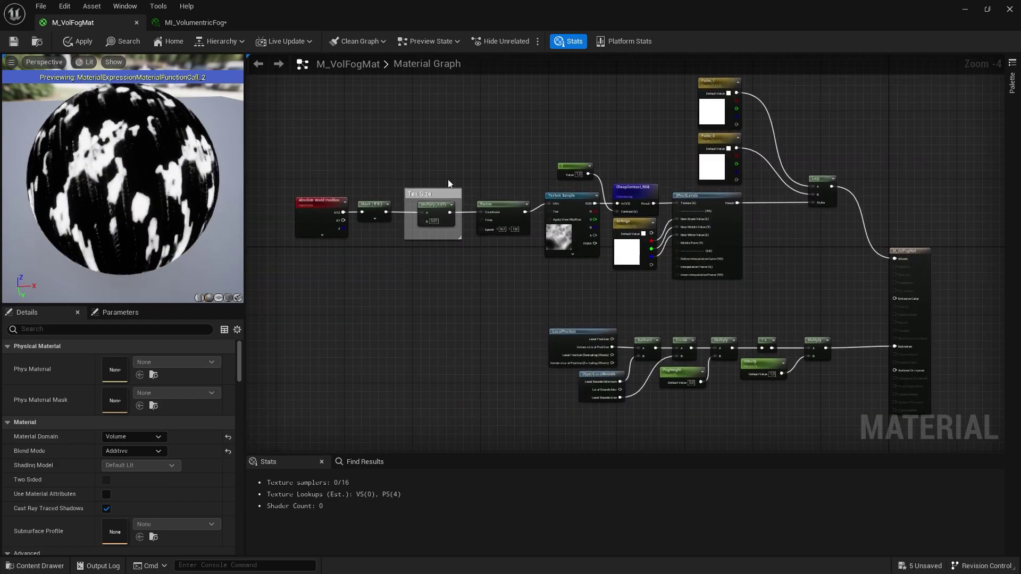
{"action": "key", "text": "ctrl+s"}
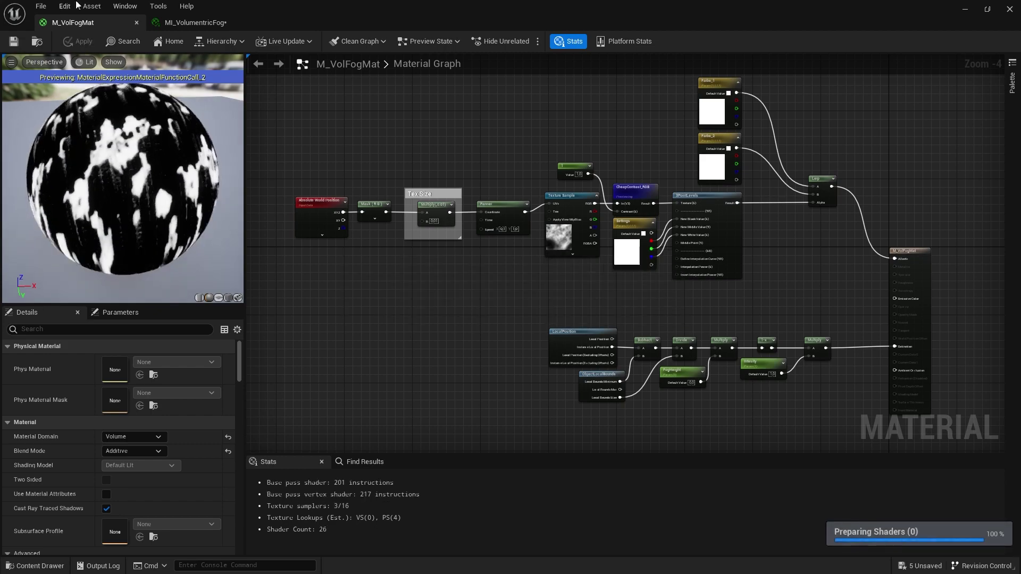
{"action": "left_click", "coordinate": [225, 24]}
{"action": "left_click_drag", "start_coordinate": [479, 6], "coordinate": [844, 135]}
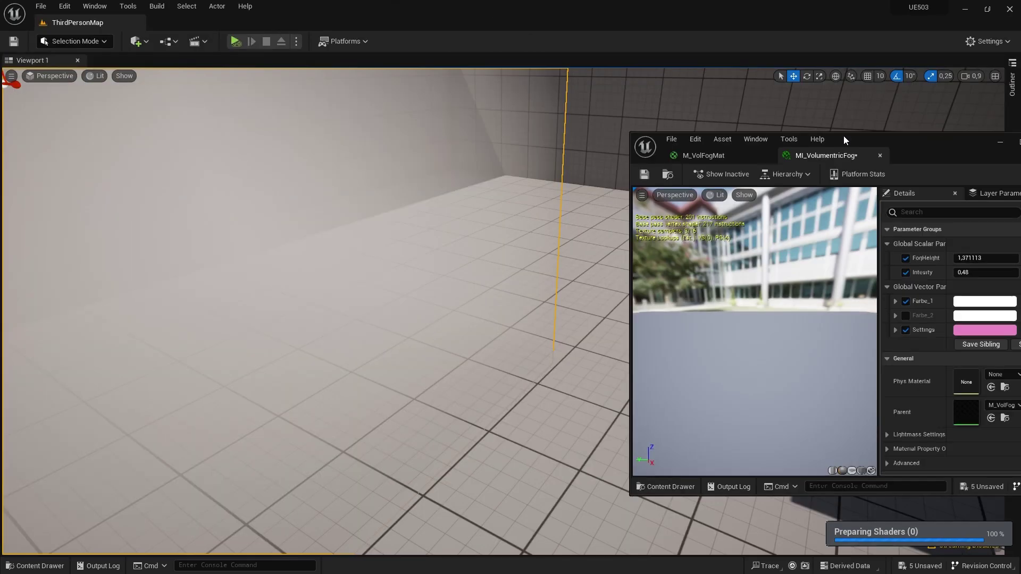
Enable the Farbe_2 override and set its colour to yellow.
{"action": "left_click", "coordinate": [906, 315]}
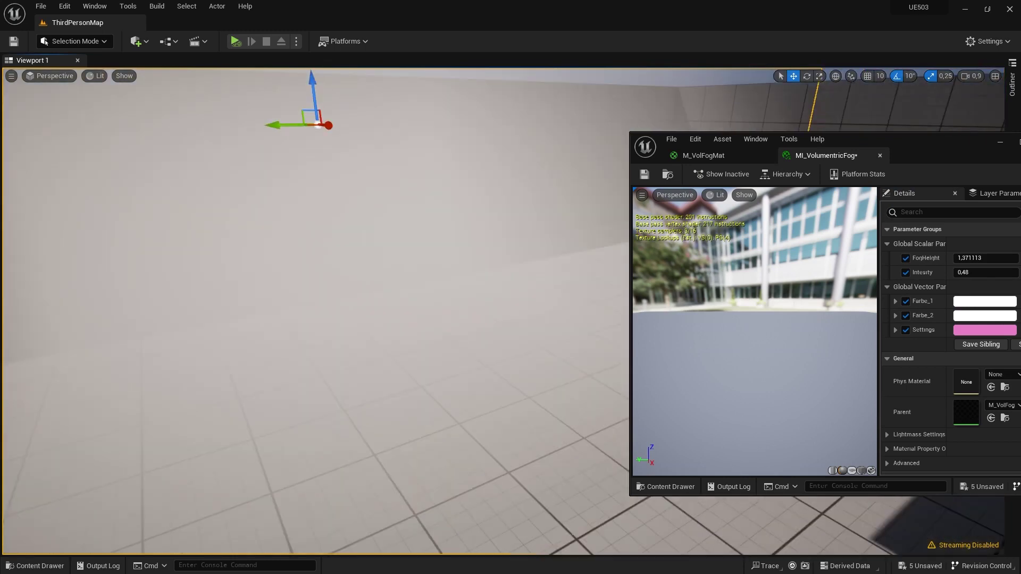
{"action": "right_click_drag", "start_coordinate": [557, 209], "coordinate": [557, 209]}
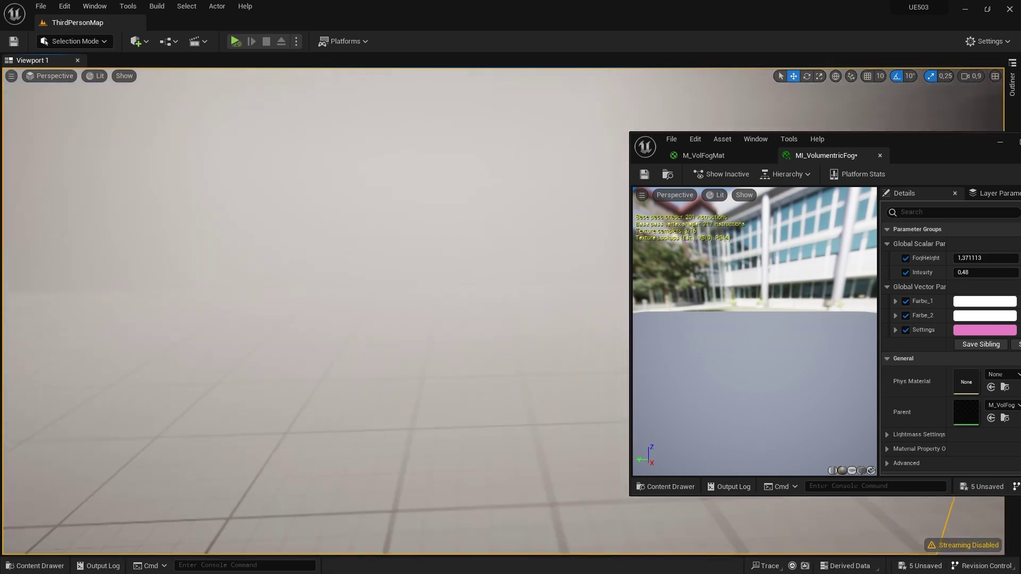
{"action": "left_click", "coordinate": [973, 334]}
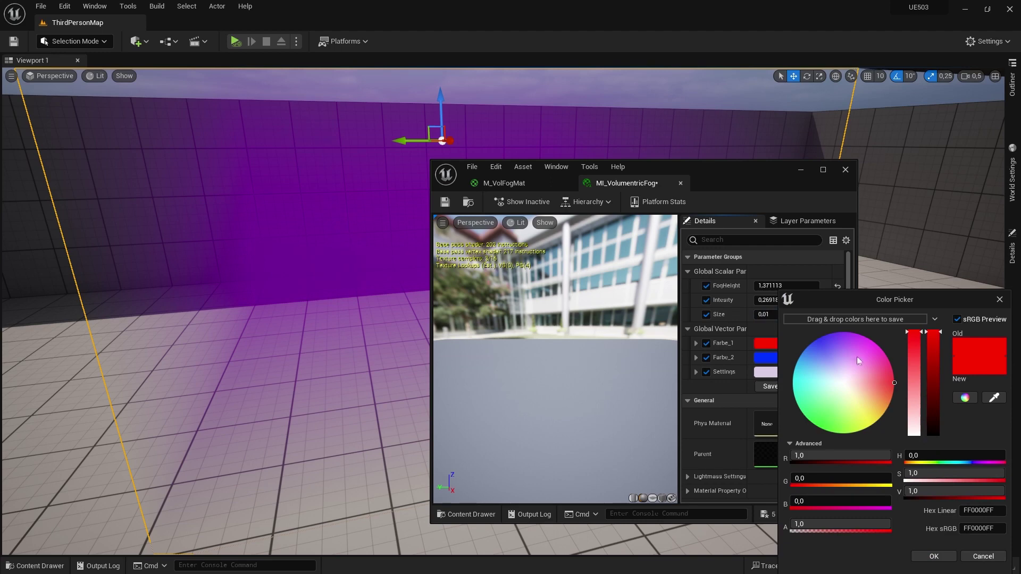
{"action": "left_click", "coordinate": [983, 556]}
{"action": "left_click", "coordinate": [766, 358]}
{"action": "left_click_drag", "start_coordinate": [835, 404], "coordinate": [893, 469]}
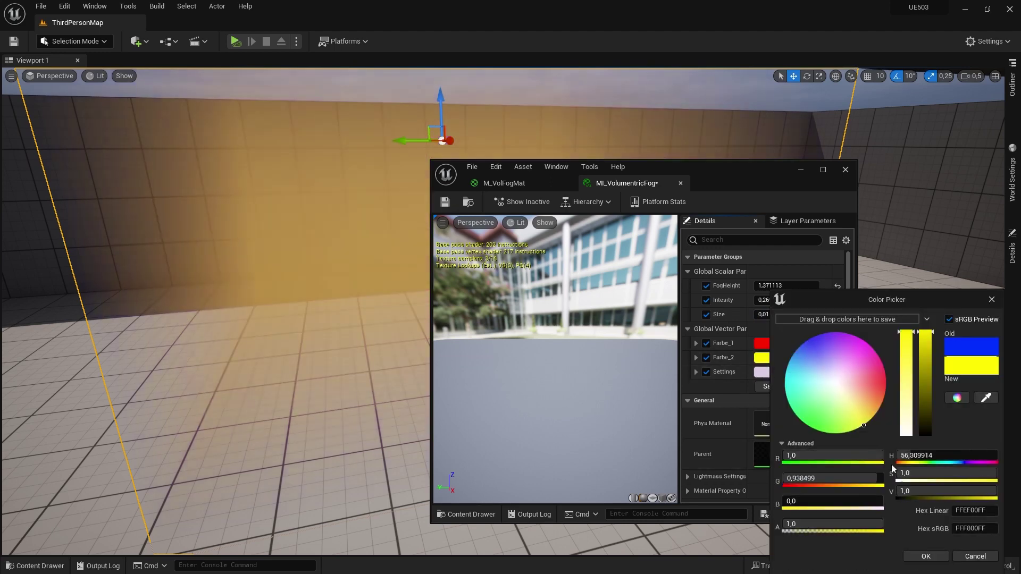
{"action": "left_click", "coordinate": [930, 558]}
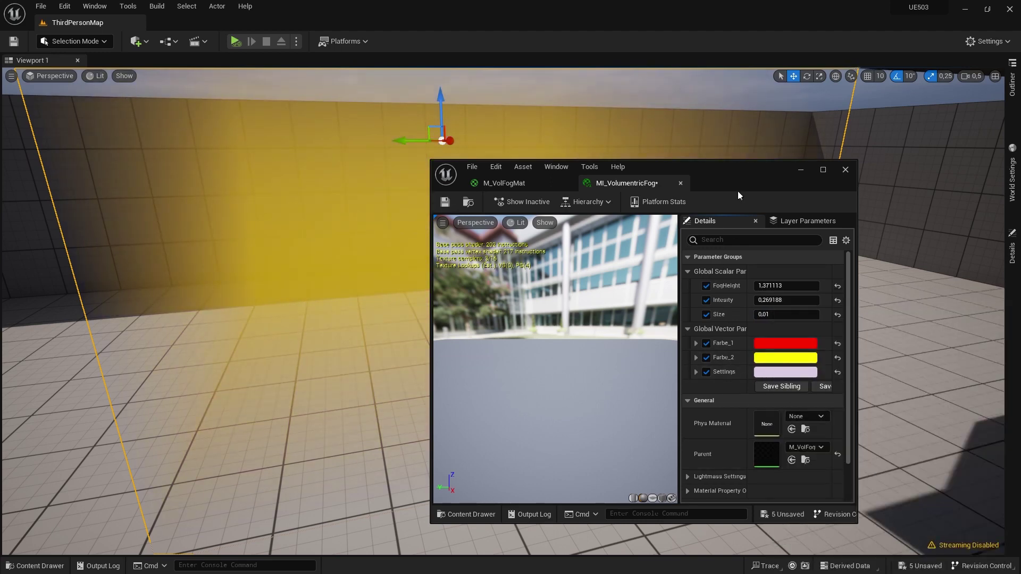
View the fog volume from above and raise Intensity to 1.217.
{"action": "left_click_drag", "start_coordinate": [739, 195], "coordinate": [993, 203]}
{"action": "right_click_drag", "start_coordinate": [778, 71], "coordinate": [779, 71]}
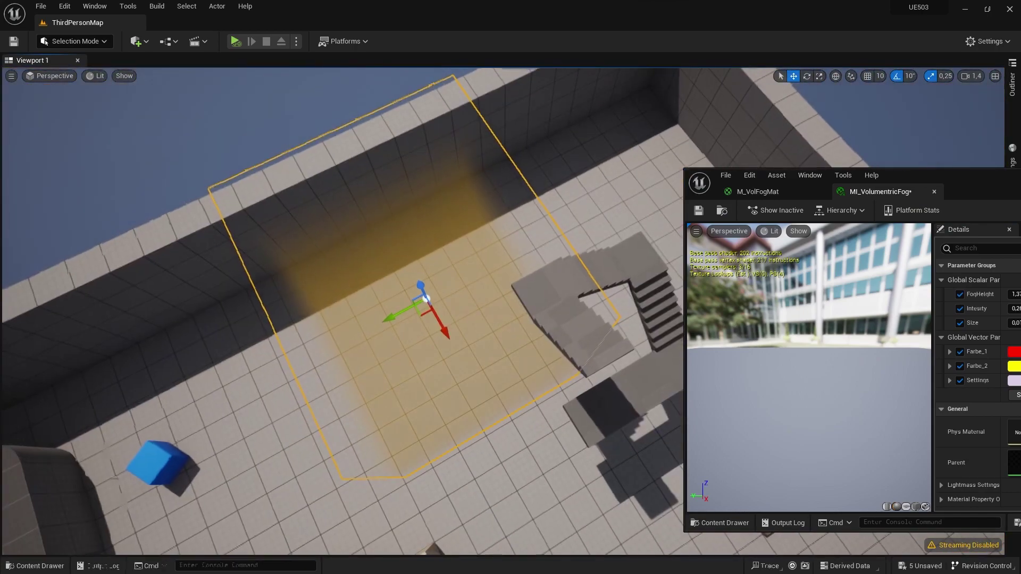
{"action": "right_click_drag", "start_coordinate": [895, 221], "coordinate": [895, 222]}
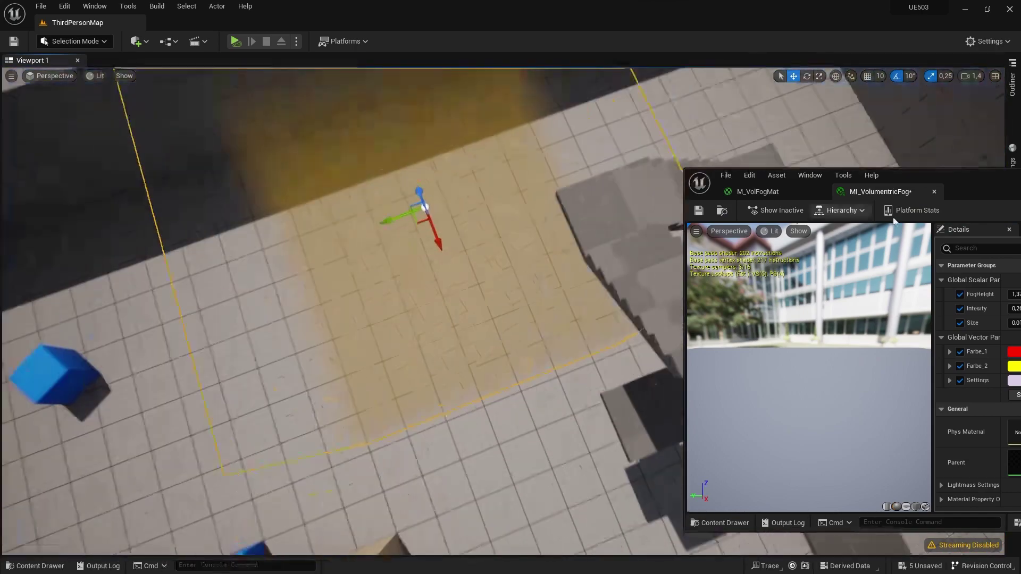
{"action": "left_click_drag", "start_coordinate": [923, 200], "coordinate": [831, 201]}
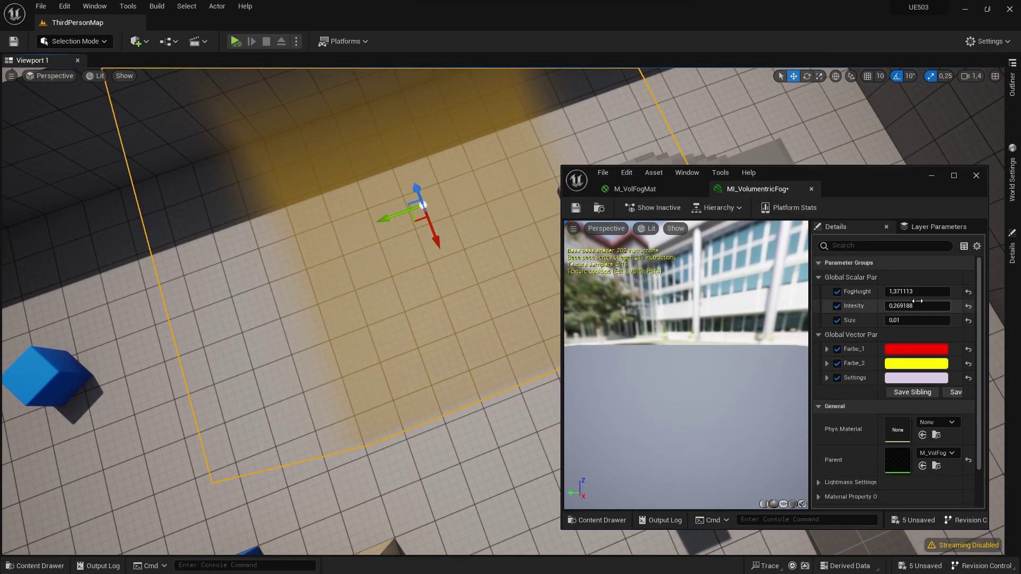
{"action": "left_click_drag", "start_coordinate": [918, 302], "coordinate": [957, 302]}
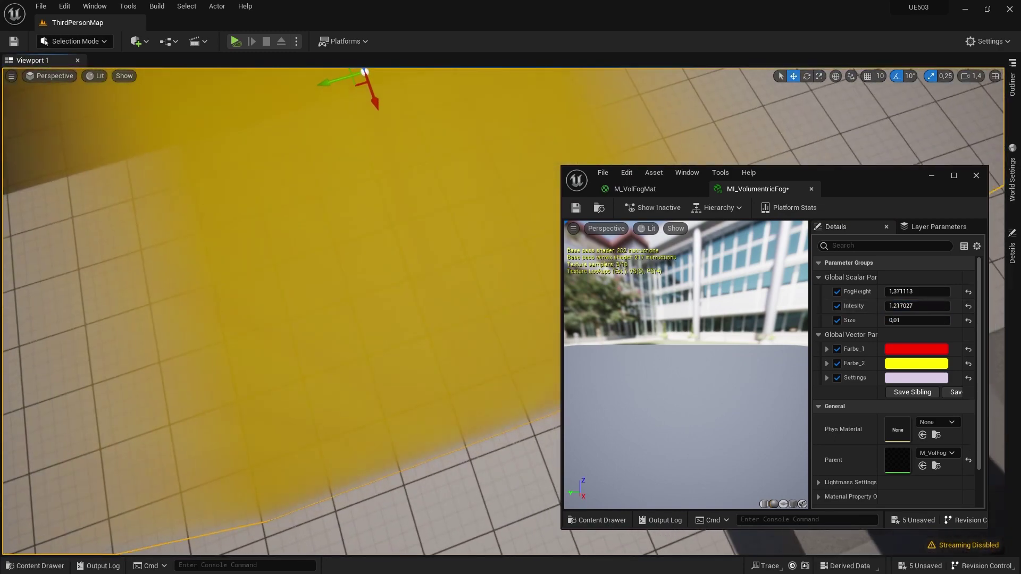
{"action": "right_click_drag", "start_coordinate": [353, 261], "coordinate": [353, 260]}
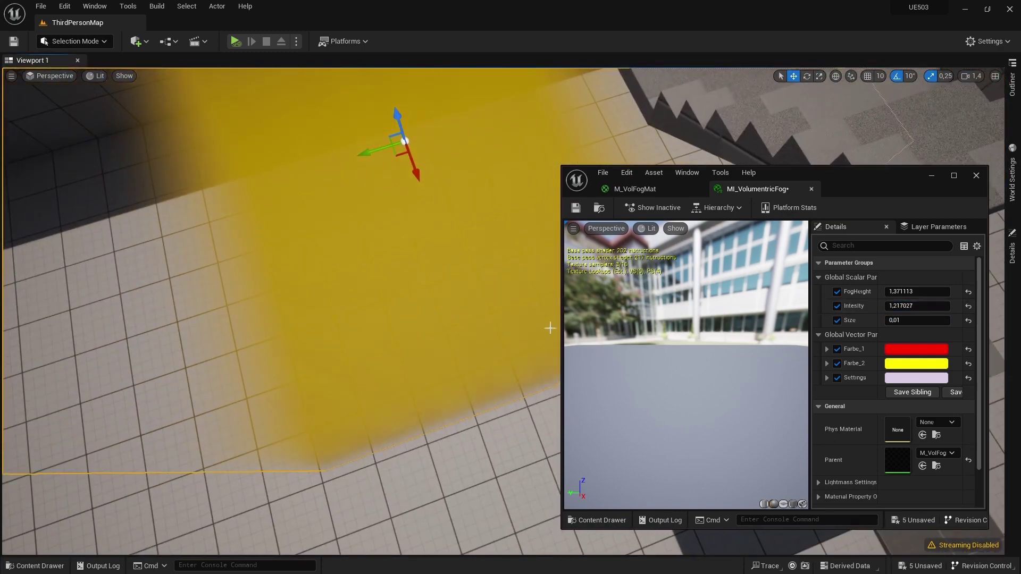
Make the Settings colour golden orange with B at 0 and G at 0.417.
{"action": "left_click", "coordinate": [916, 378]}
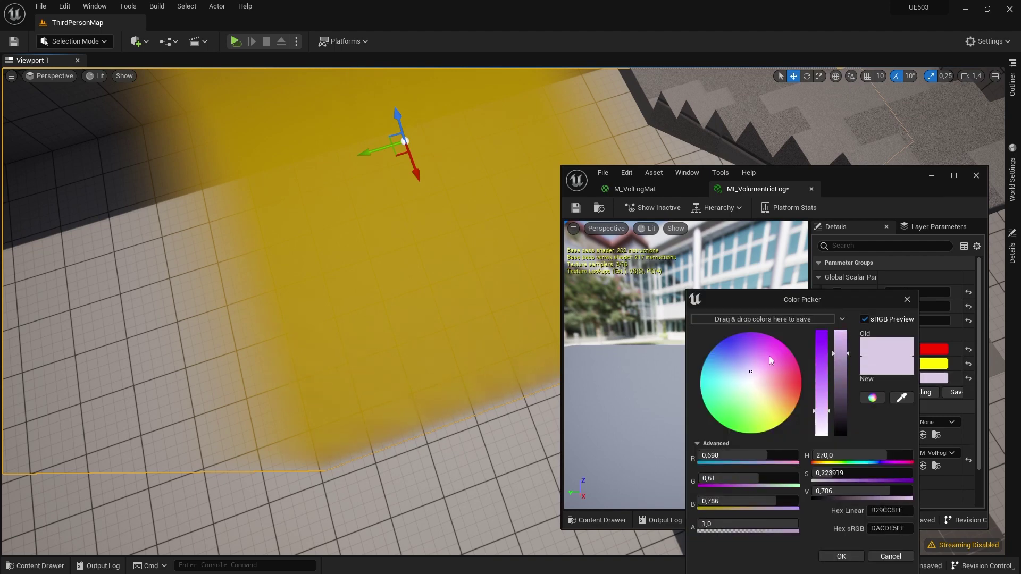
{"action": "left_click_drag", "start_coordinate": [766, 501], "coordinate": [702, 501]}
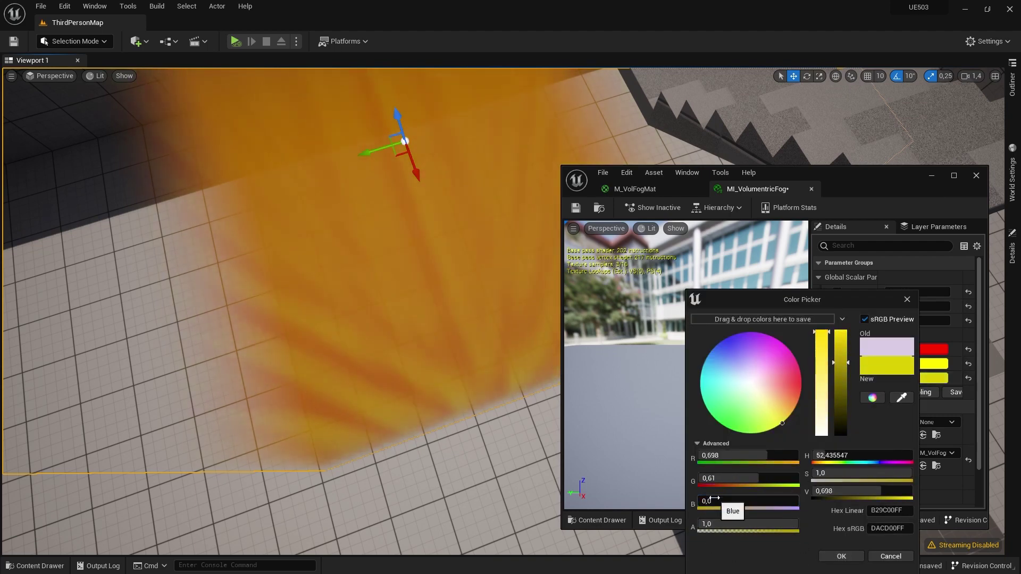
{"action": "mouse_move", "coordinate": [745, 478]}
{"action": "left_mouse_down"}
{"action": "mouse_move", "coordinate": [728, 478]}
{"action": "mouse_move", "coordinate": [721, 501]}
{"action": "left_mouse_up"}
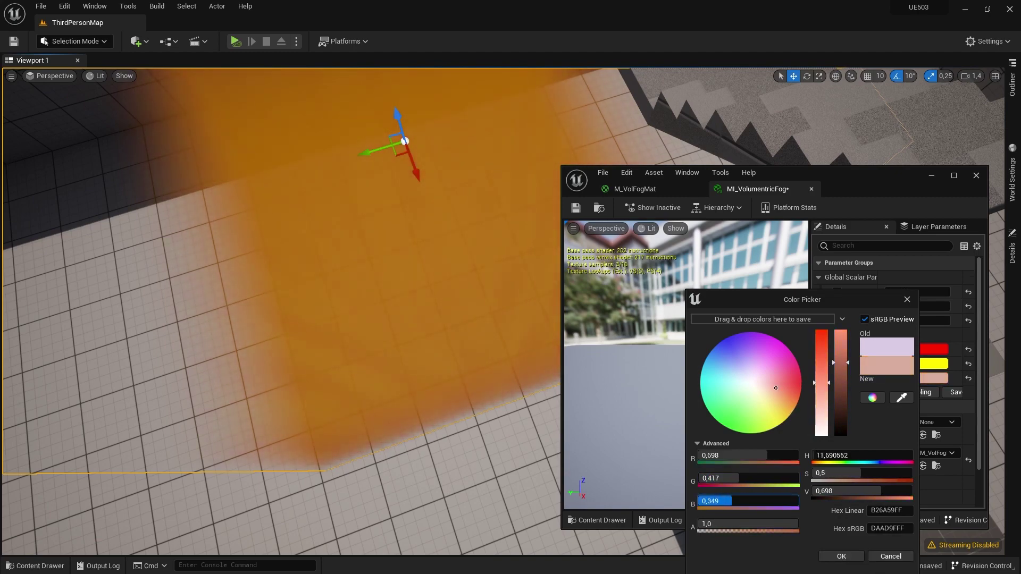
{"action": "right_click_drag", "start_coordinate": [372, 319], "coordinate": [373, 319]}
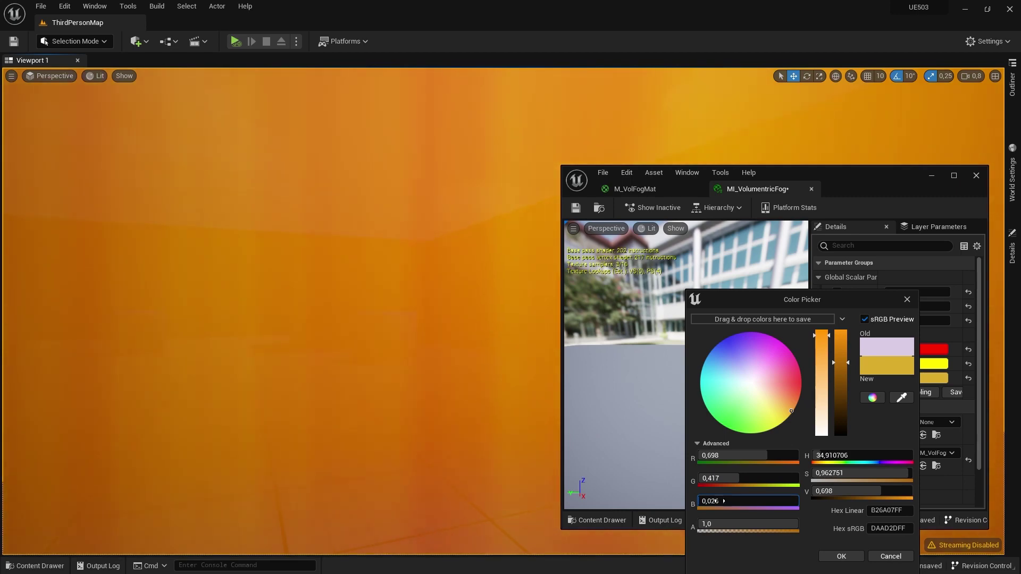
{"action": "left_click", "coordinate": [845, 557]}
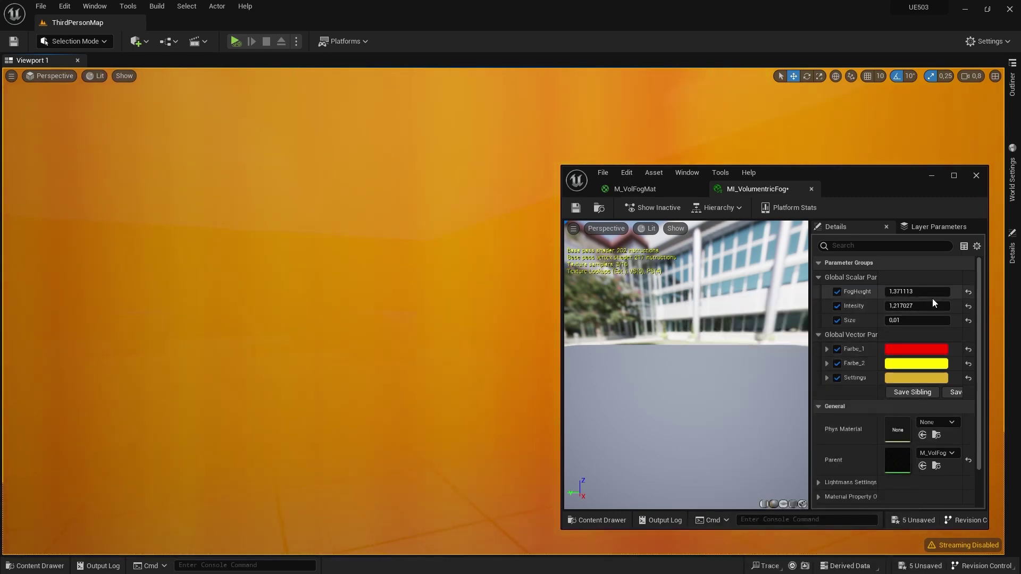
Lower Intensity to 0.3156 and shift the Settings colour slightly toward yellow.
{"action": "left_click_drag", "start_coordinate": [928, 305], "coordinate": [883, 306]}
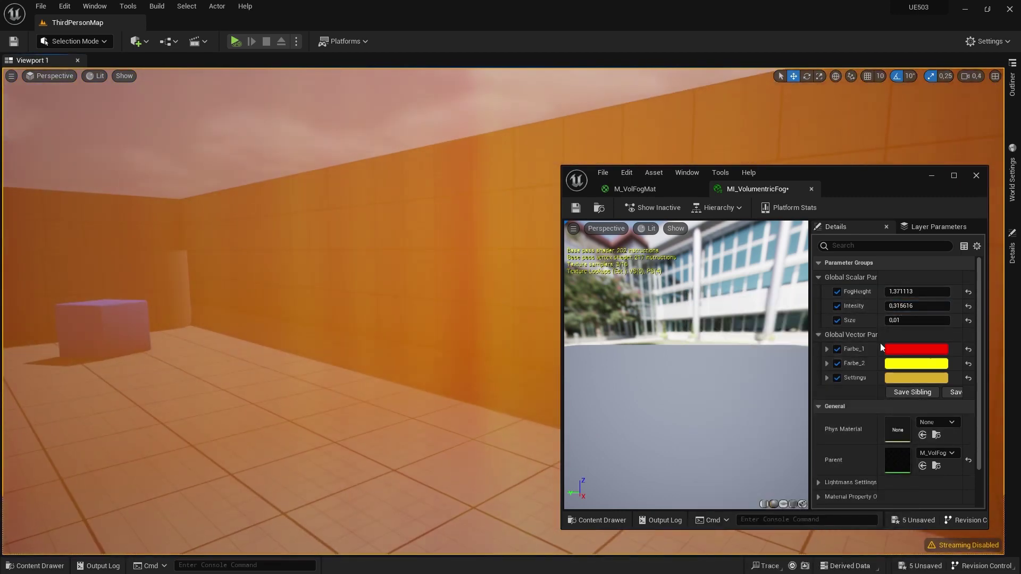
{"action": "left_click", "coordinate": [914, 379]}
{"action": "mouse_move", "coordinate": [740, 459]}
{"action": "left_mouse_down"}
{"action": "mouse_move", "coordinate": [791, 460]}
{"action": "mouse_move", "coordinate": [733, 464]}
{"action": "mouse_move", "coordinate": [791, 478]}
{"action": "mouse_move", "coordinate": [733, 484]}
{"action": "left_mouse_up"}
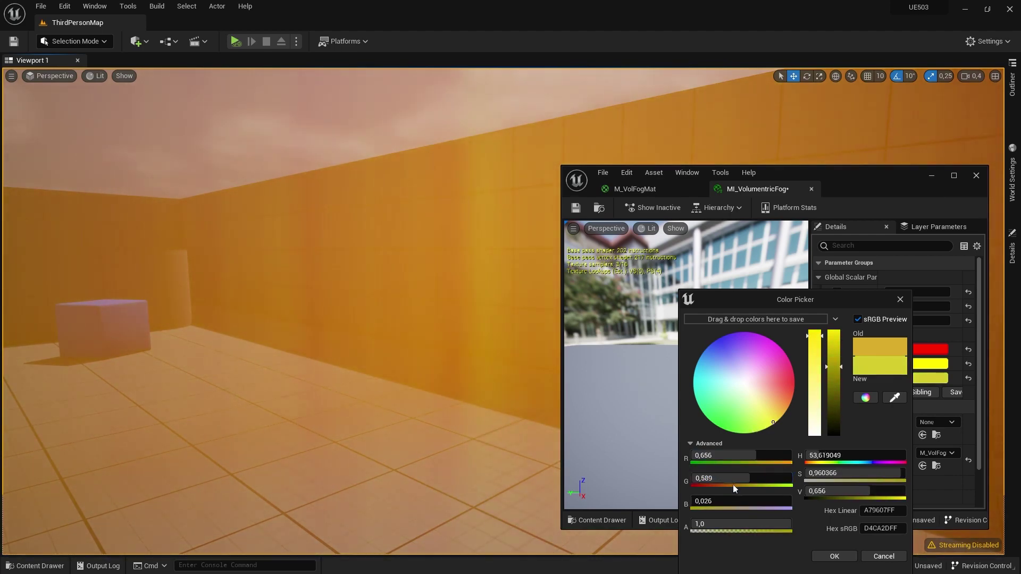
Keep the adjusted Settings colour and change Farbe_1 from red to blue.
{"action": "left_click", "coordinate": [829, 556]}
{"action": "left_click", "coordinate": [928, 349]}
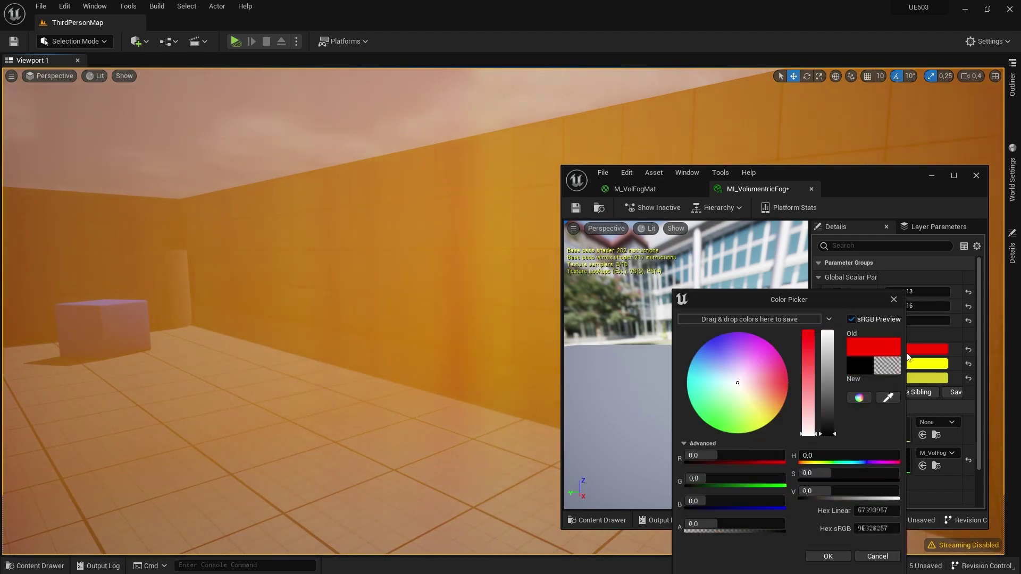
{"action": "left_click_drag", "start_coordinate": [730, 375], "coordinate": [700, 335]}
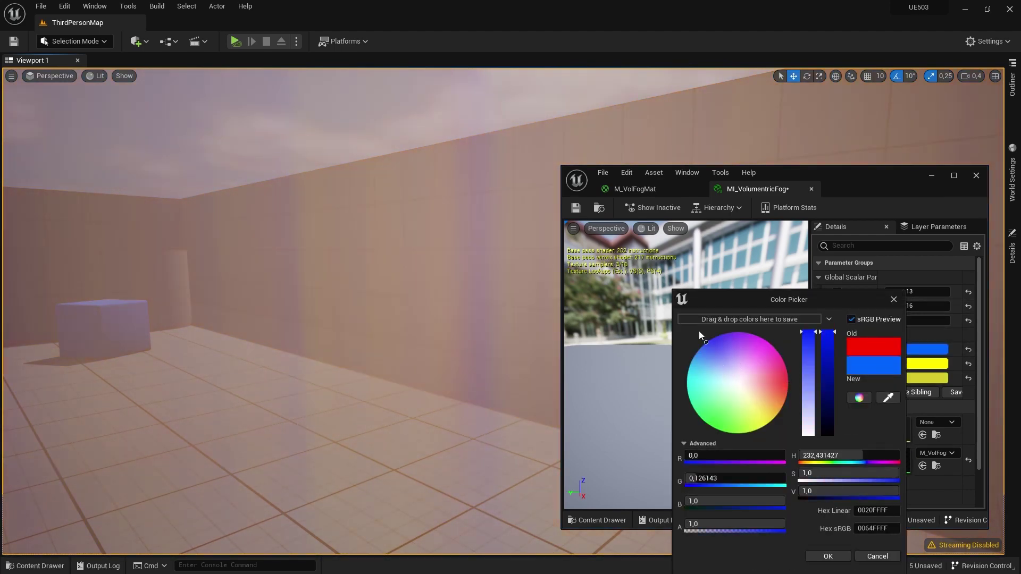
{"action": "left_click", "coordinate": [823, 556]}
Change Farbe_2 to yellow-green and pull back for a wide view of the teal fog.
{"action": "left_click", "coordinate": [928, 364]}
{"action": "mouse_move", "coordinate": [734, 388]}
{"action": "left_mouse_down"}
{"action": "mouse_move", "coordinate": [723, 321]}
{"action": "mouse_move", "coordinate": [838, 399]}
{"action": "left_mouse_up"}
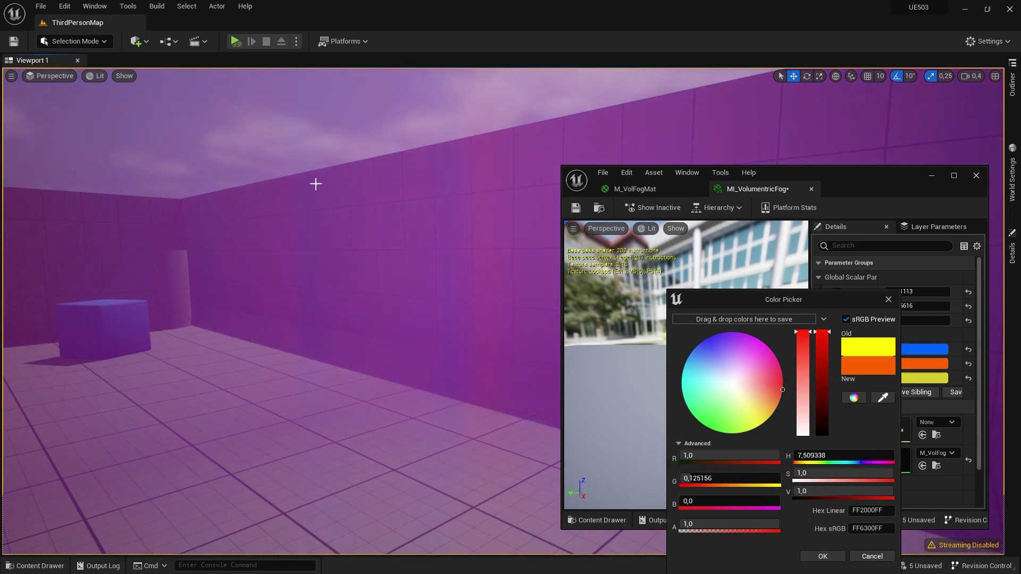
{"action": "left_click_drag", "start_coordinate": [671, 362], "coordinate": [730, 434]}
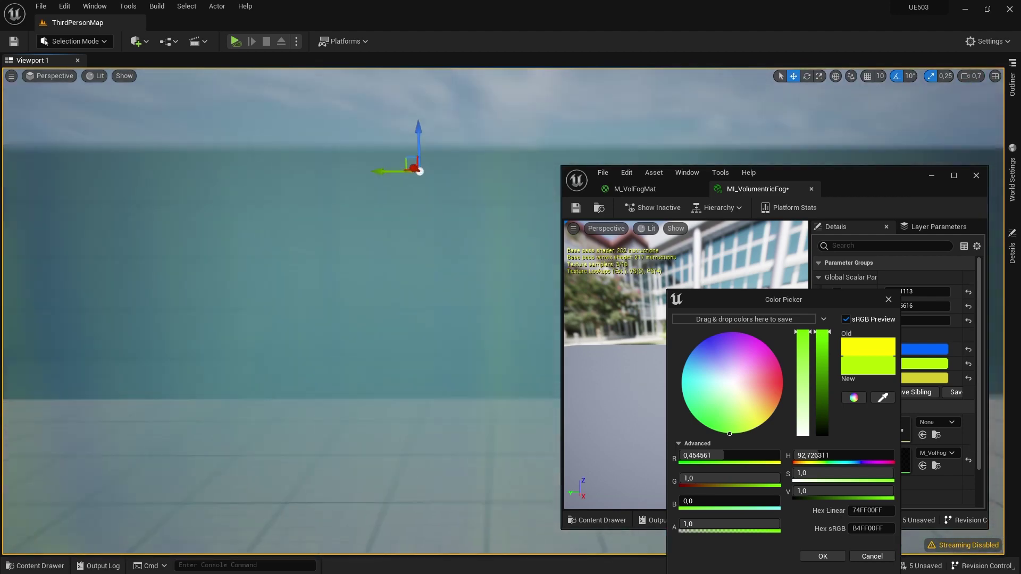
{"action": "left_click", "coordinate": [822, 557]}
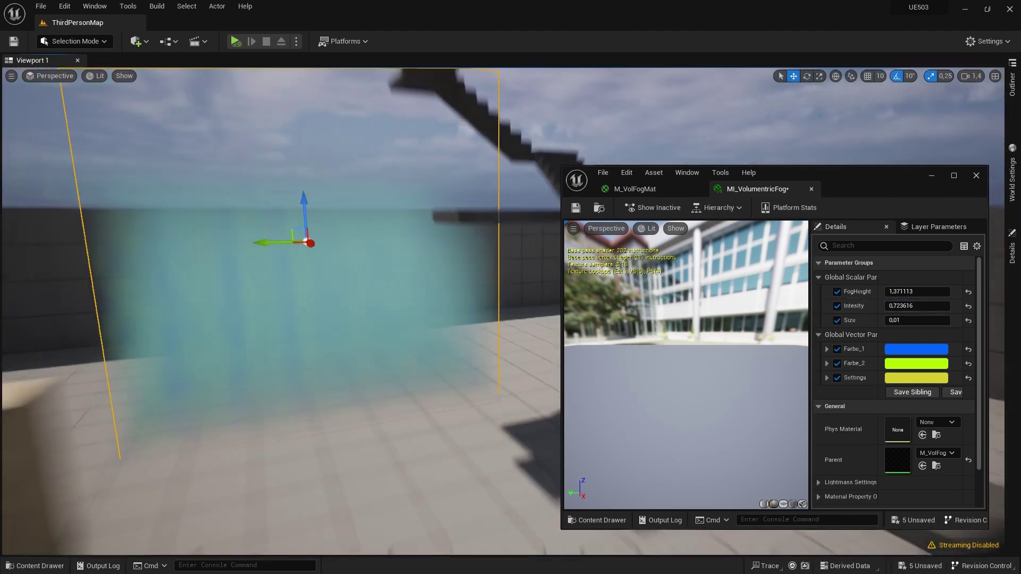
{"action": "right_click_drag", "start_coordinate": [296, 263], "coordinate": [291, 260]}
{"action": "scroll", "coordinate": [291, 261], "scroll_direction": "down", "scroll_amount": 5}
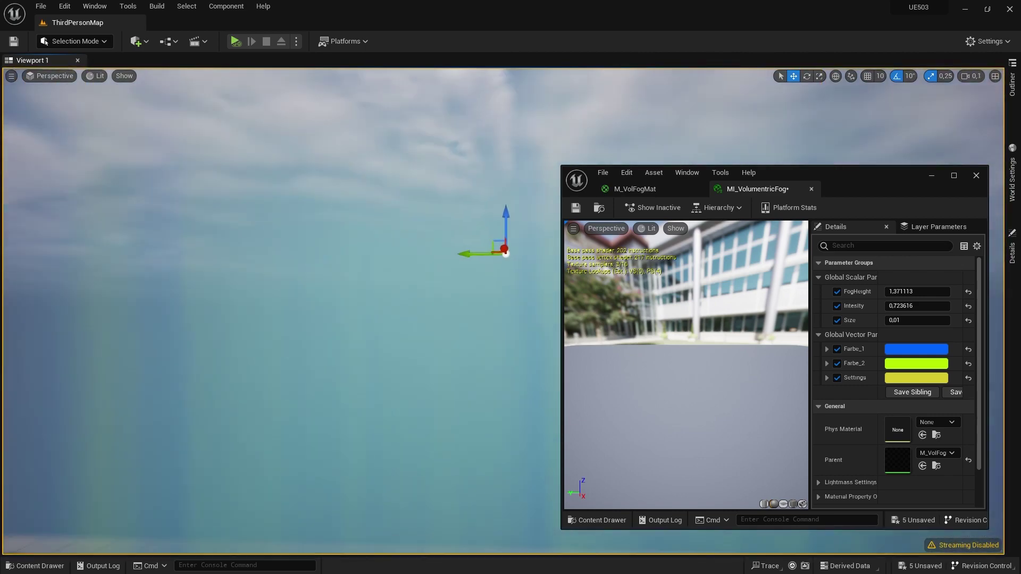
{"action": "scroll", "coordinate": [290, 261], "scroll_direction": "up", "scroll_amount": 3}
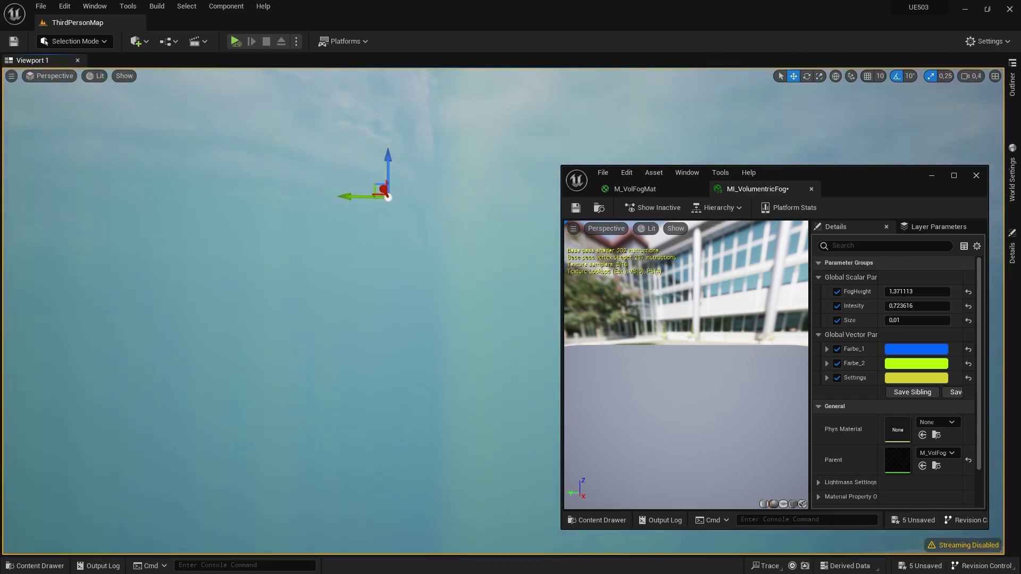